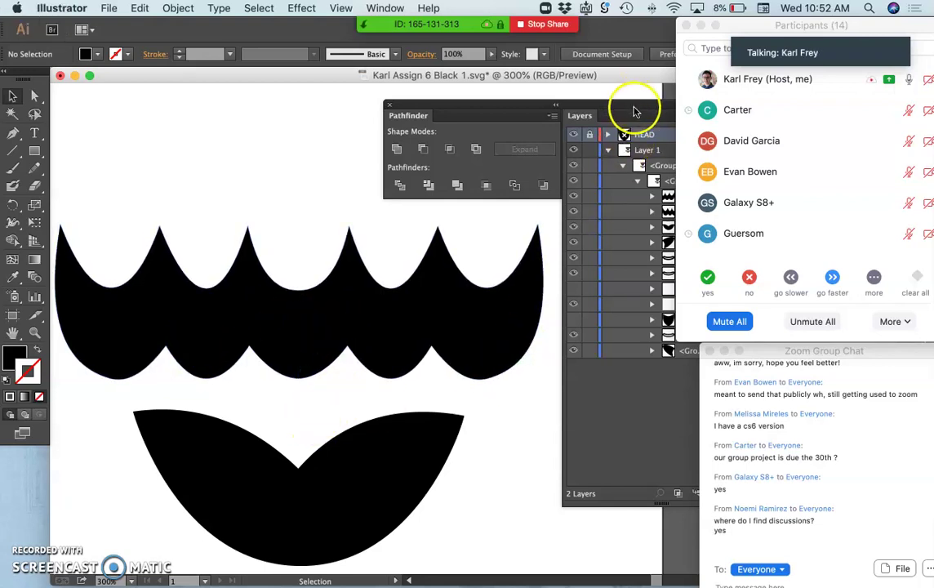
# Move the meeting's participants and chat windows aside so they no longer cover the layer list.
pyautogui.moveTo(737, 27); pyautogui.dragTo(865, 15)
pyautogui.moveTo(788, 352); pyautogui.dragTo(903, 356)
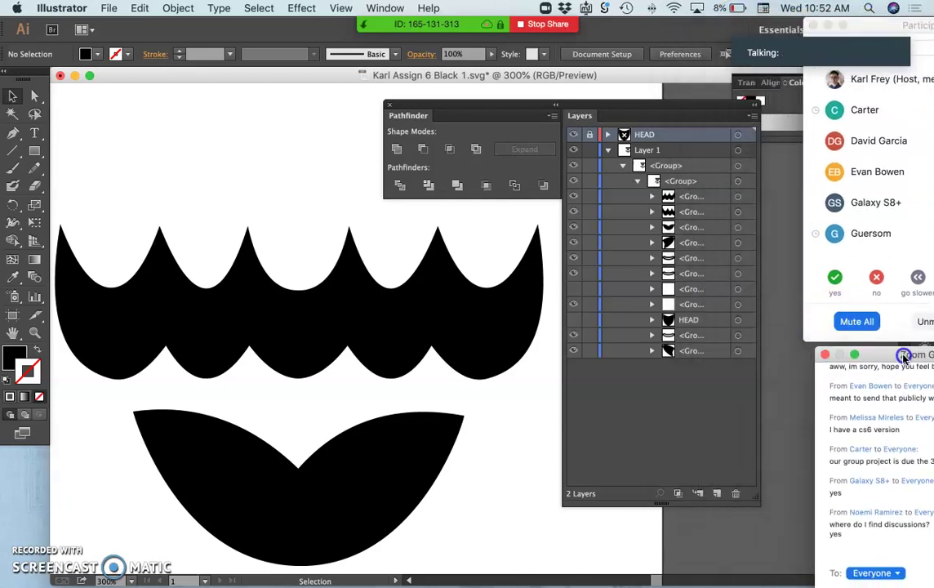
# Hide and reshow the HEAD layer and Layer 1 to examine what artwork each one holds on the whole artboard.
pyautogui.click(573, 149)
pyautogui.click(573, 135)
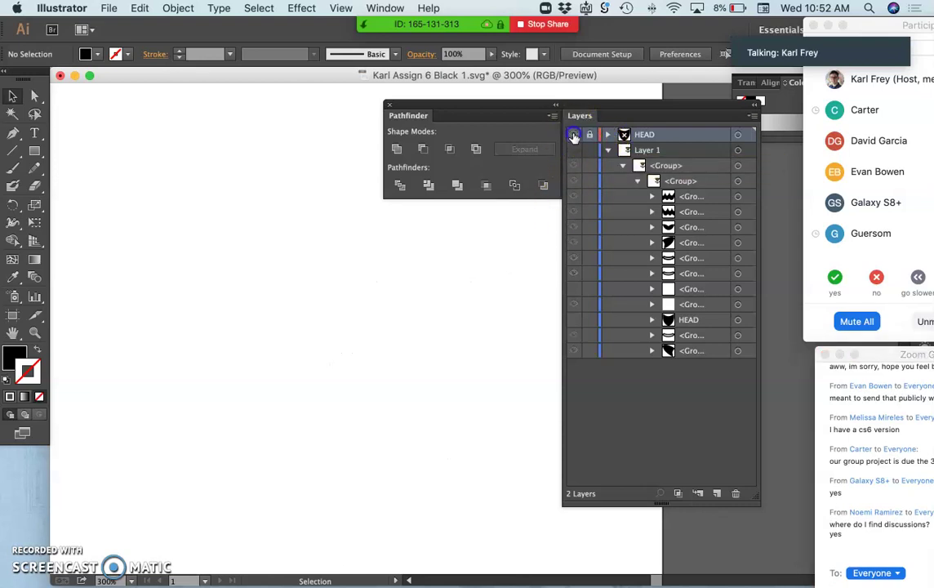
pyautogui.keyDown('super'); pyautogui.click(577, 134); pyautogui.keyUp('super')
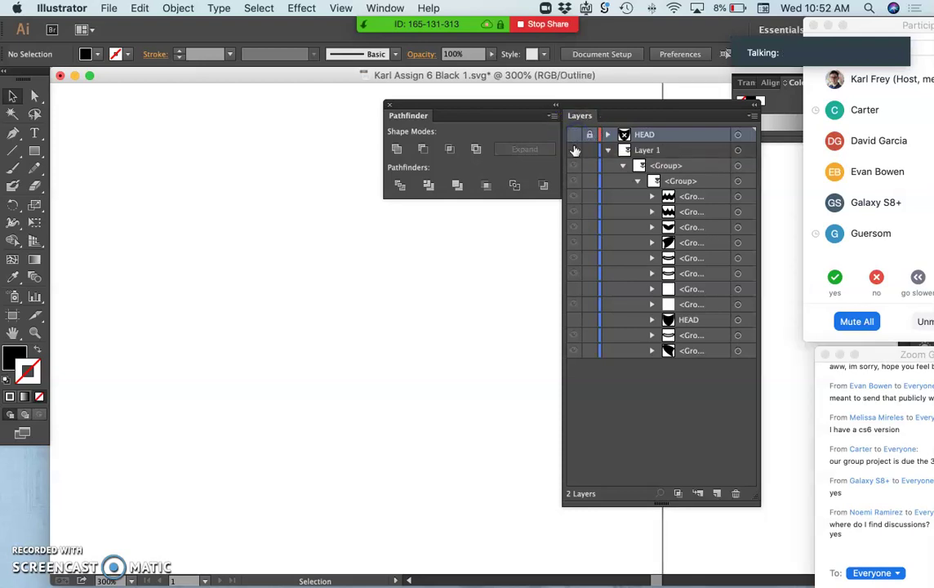
pyautogui.press('super+minus')
pyautogui.press('super+minus')
pyautogui.press('super+minus')
pyautogui.press('super+minus')
pyautogui.press('super+minus')
pyautogui.press('super+minus')
pyautogui.press('super+minus')
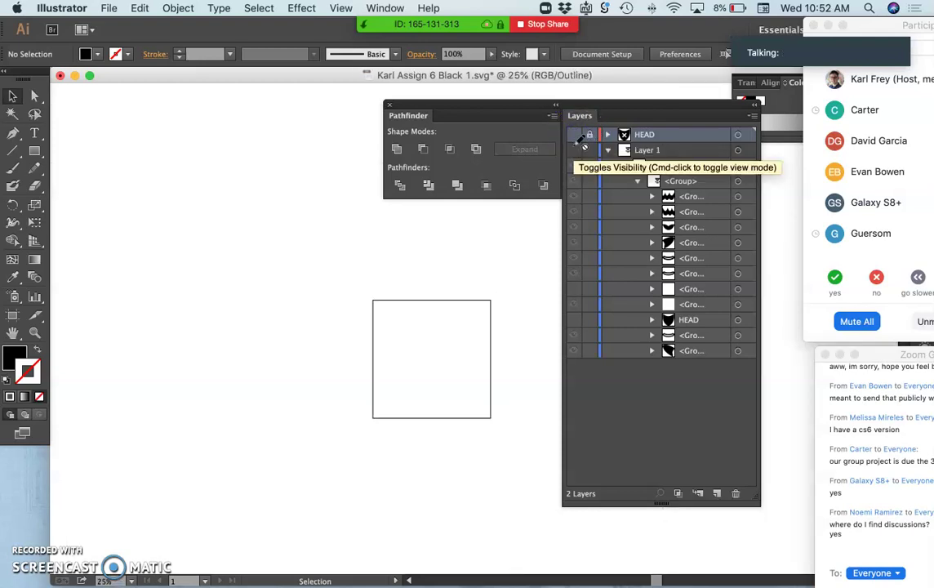
pyautogui.press('super+plus')
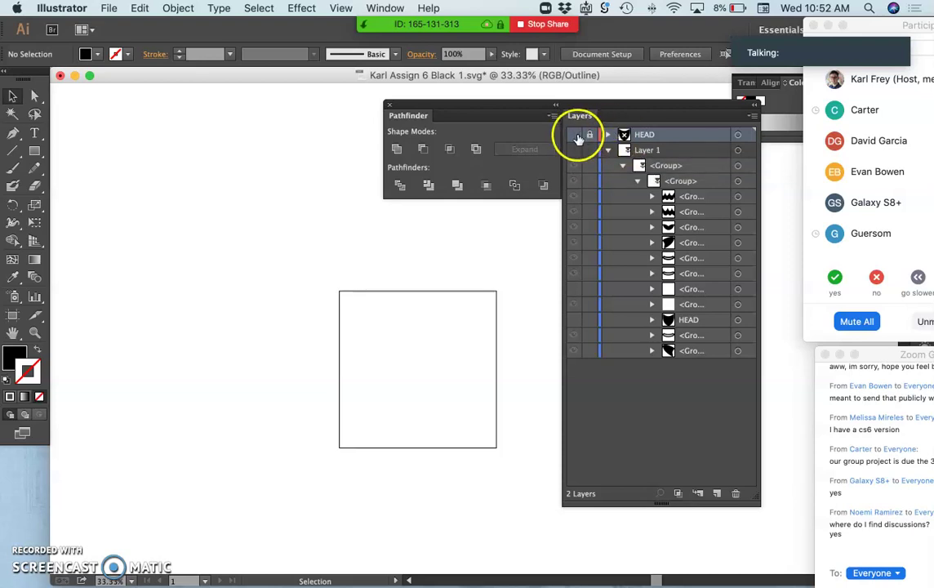
pyautogui.keyDown('super'); pyautogui.click(572, 135); pyautogui.keyUp('super')
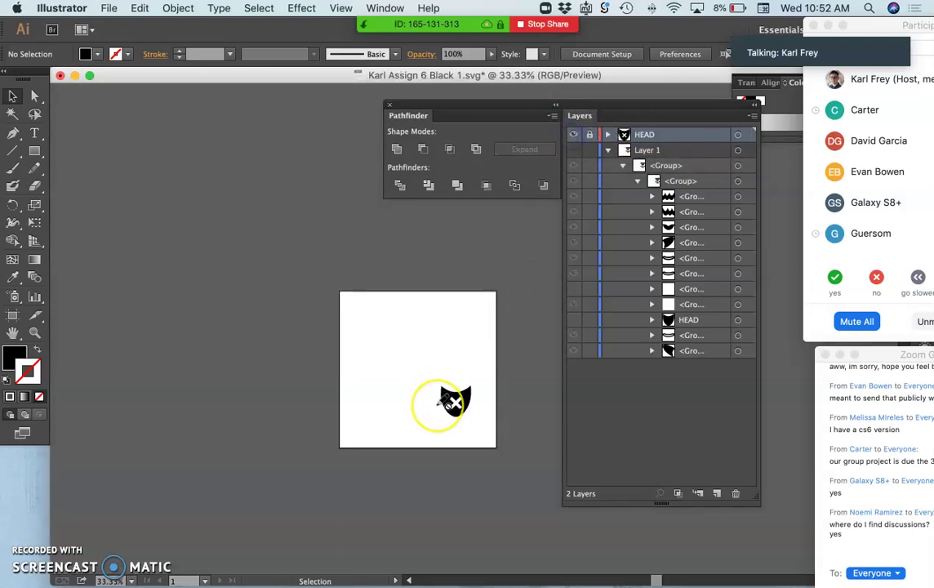
pyautogui.press('super+plus')
pyautogui.scroll(-1, 440, 397)
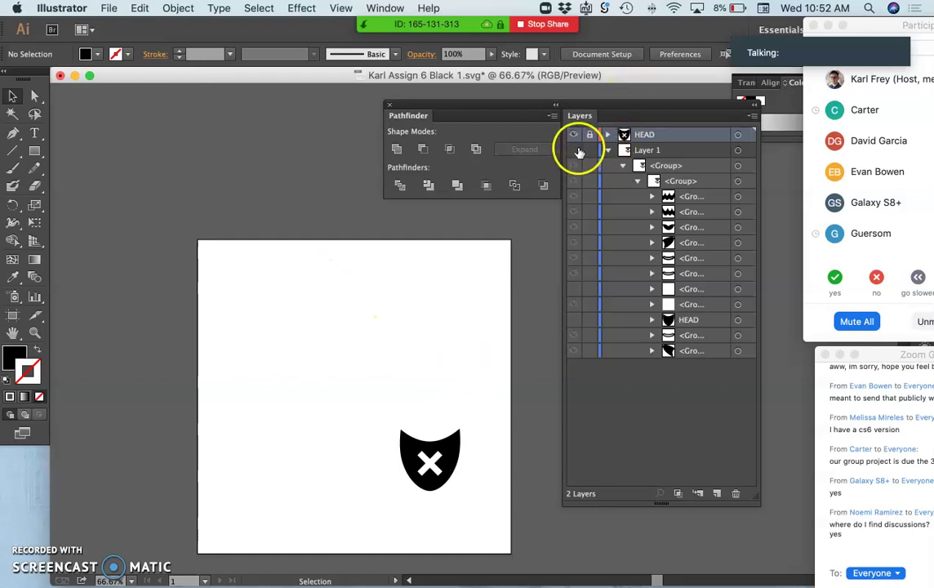
pyautogui.click(575, 151)
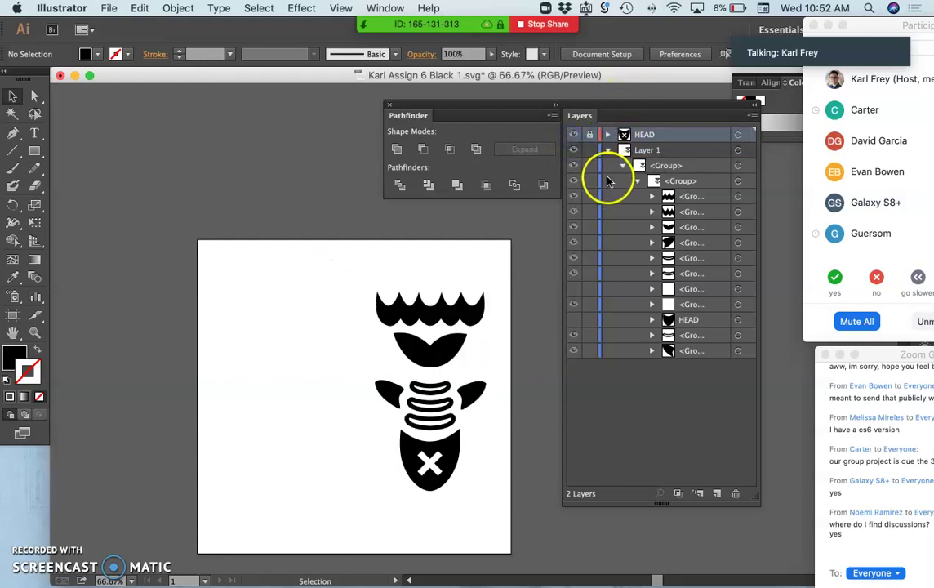
# Toggle the visibility of the first two groups in Layer 1 to identify the halves of the scalloped shape.
pyautogui.click(573, 199)
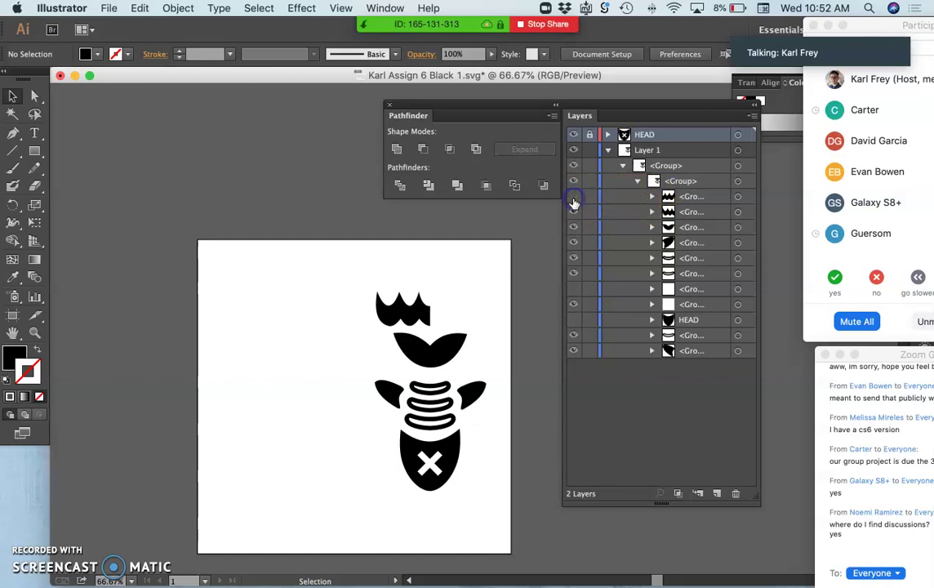
pyautogui.click(573, 200)
pyautogui.click(573, 212)
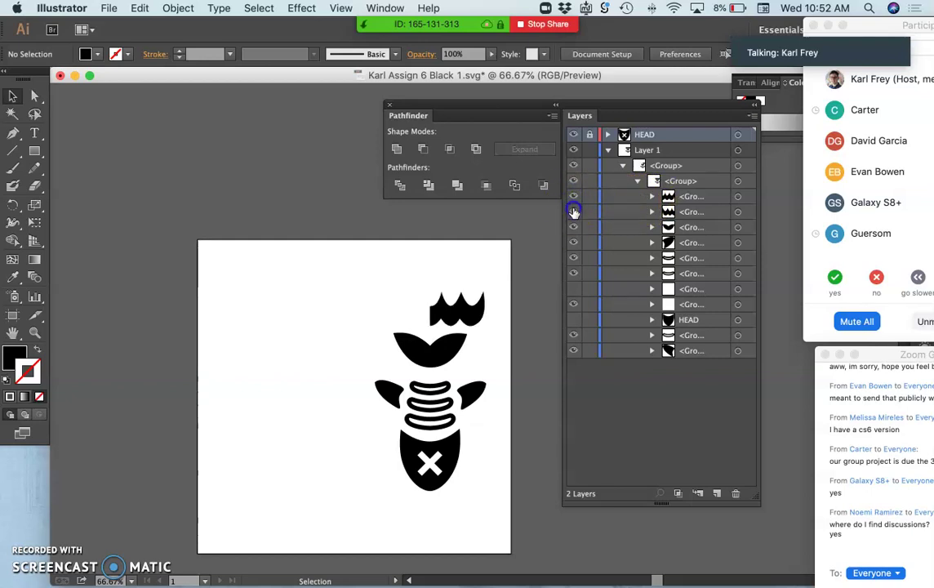
pyautogui.click(573, 212)
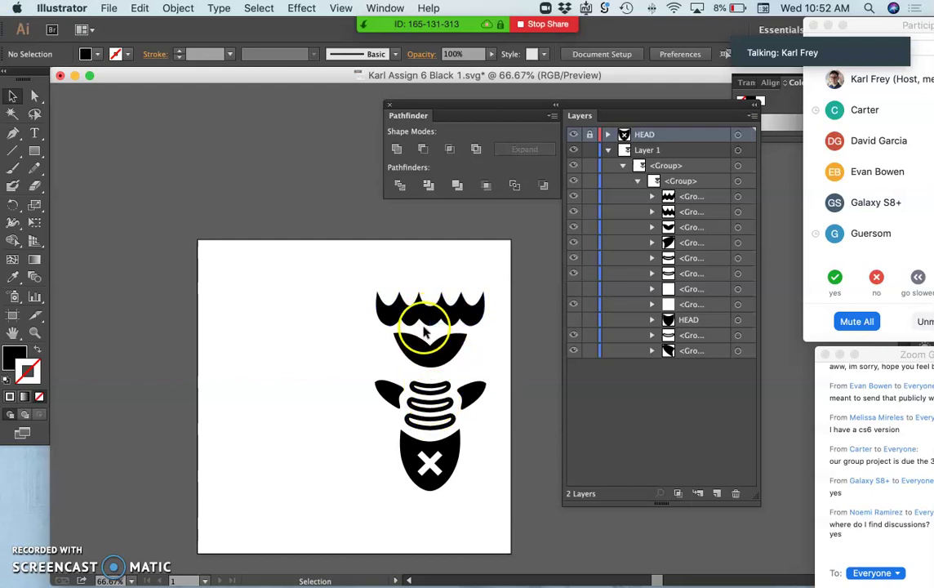
# Select both halves of the scalloped shape in Layer 1 and copy them.
pyautogui.click(738, 197)
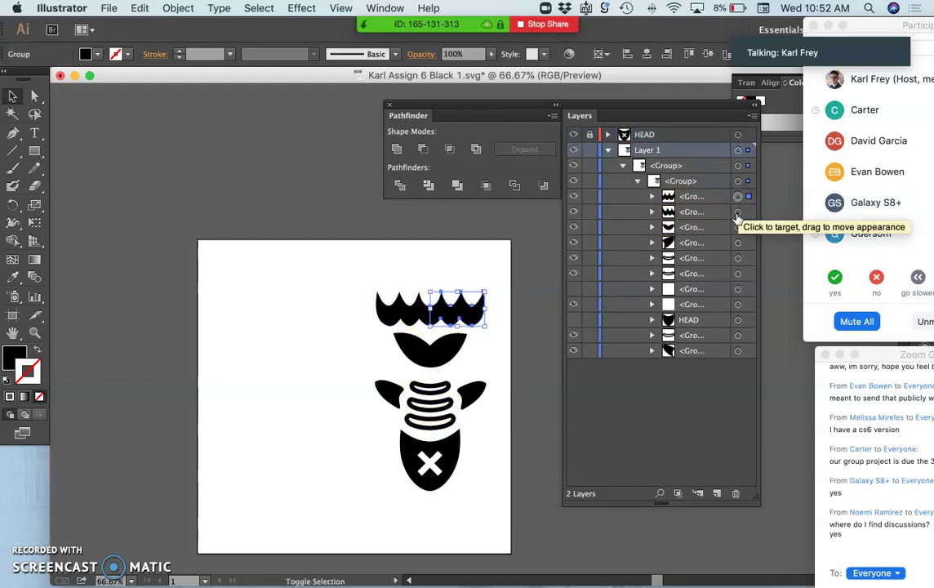
pyautogui.keyDown('shift'); pyautogui.click(738, 212); pyautogui.keyUp('shift')
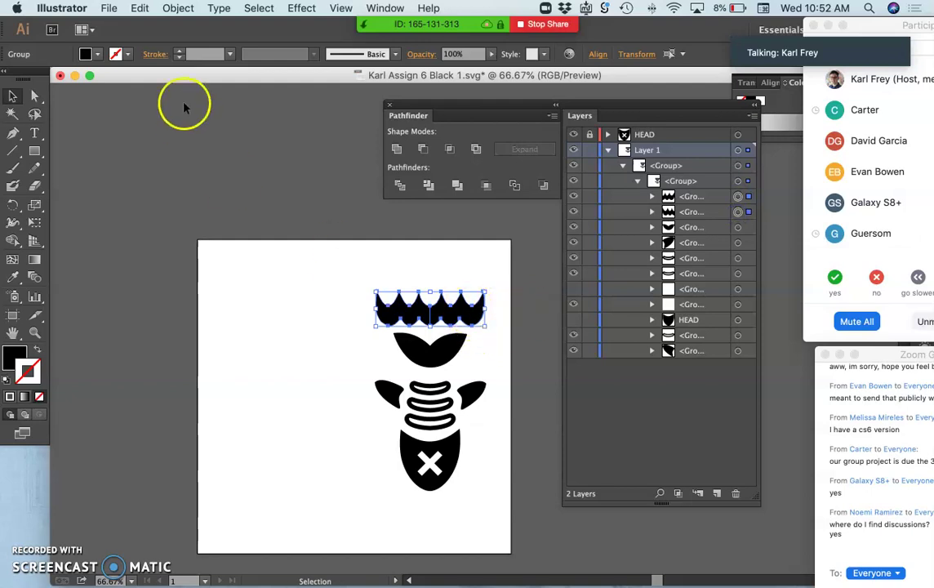
pyautogui.click(140, 9)
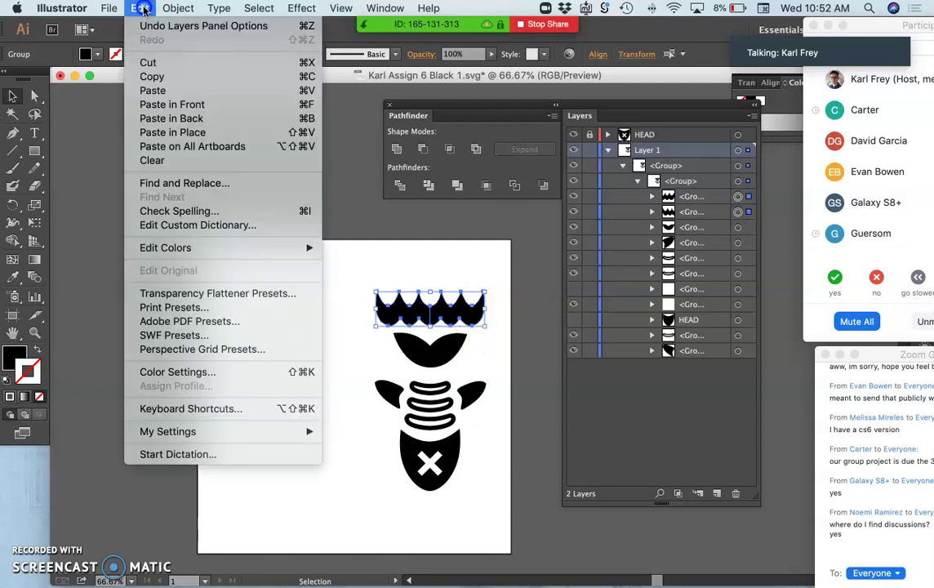
pyautogui.click(153, 76)
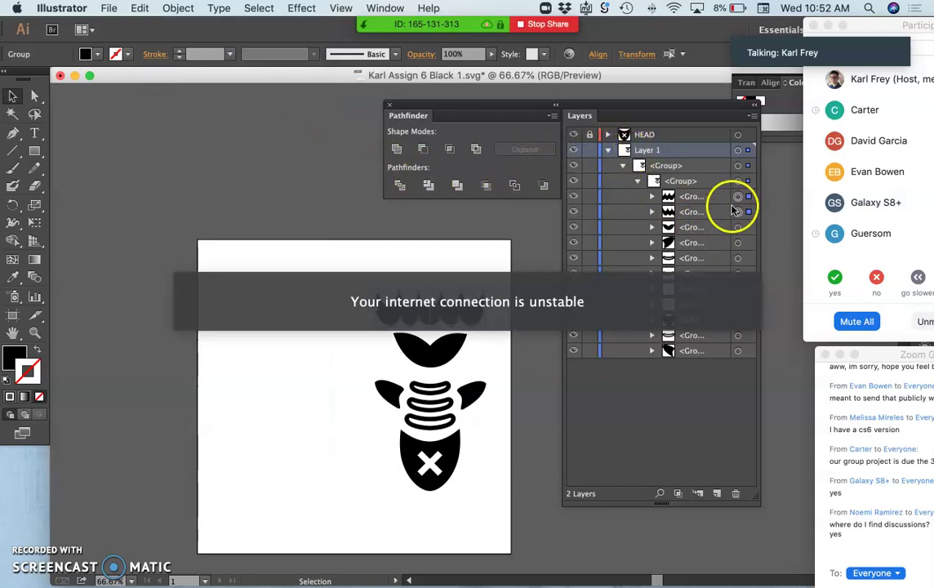
# Hide the two original scalloped groups, then hide, lock and collapse Layer 1.
pyautogui.click(574, 197)
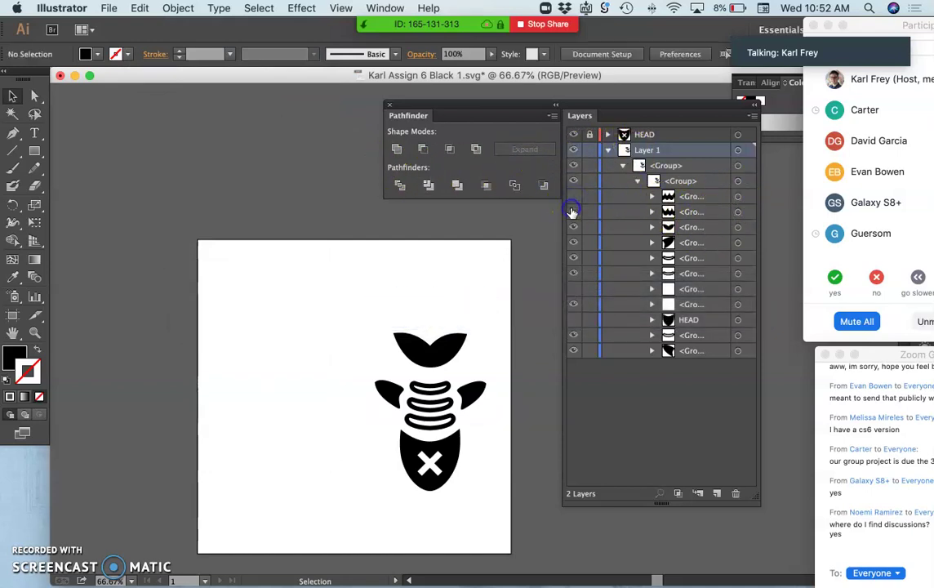
pyautogui.click(573, 150)
pyautogui.click(607, 150)
# Create a new layer above HEAD and paste the copied scalloped halves in place on it.
pyautogui.click(647, 135)
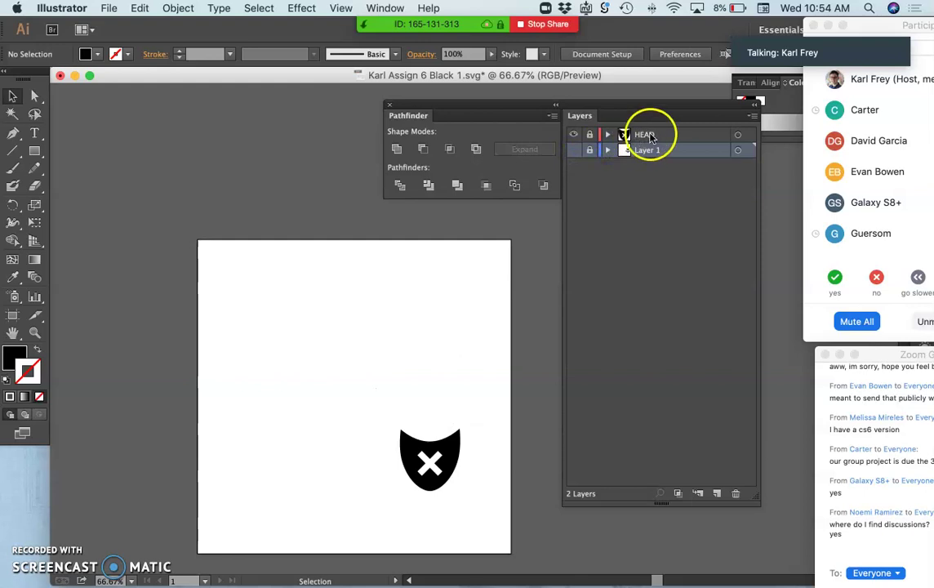
pyautogui.click(717, 493)
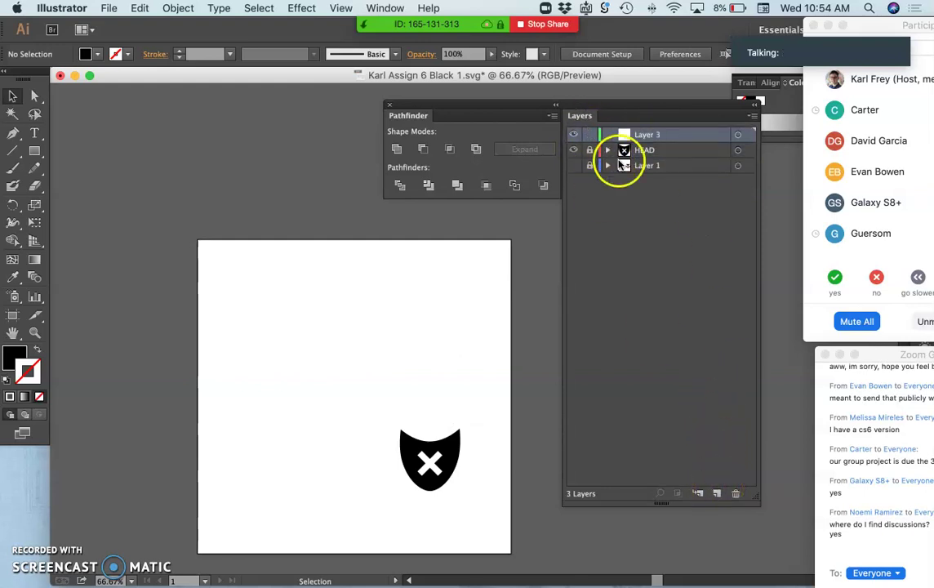
pyautogui.click(140, 9)
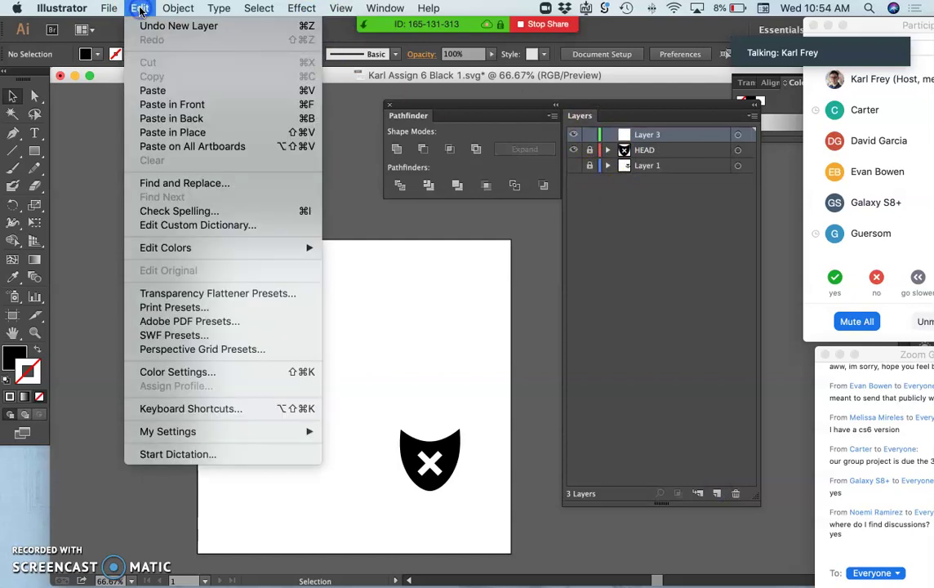
pyautogui.click(158, 135)
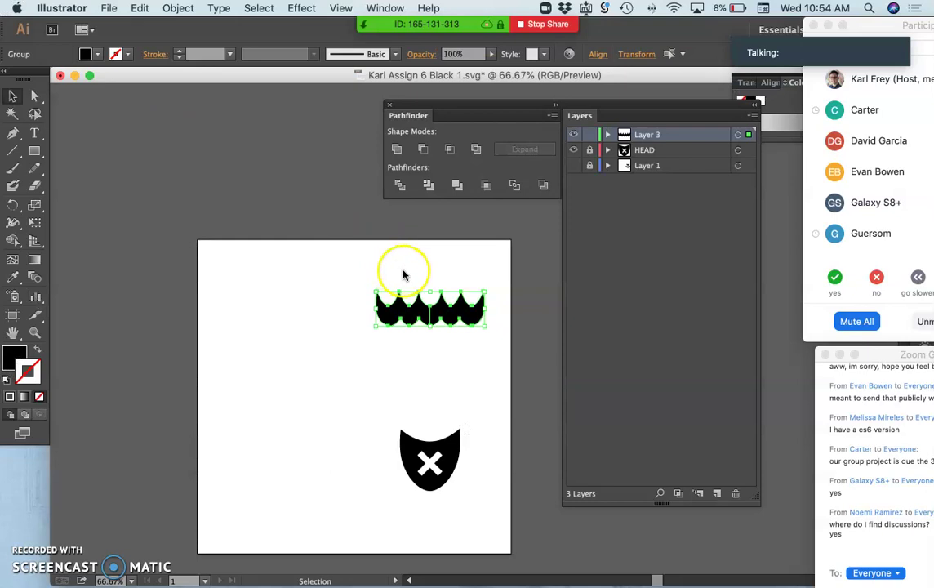
# Expand Layer 3 and toggle each pasted group's visibility to check which half of the shape it holds.
pyautogui.click(607, 134)
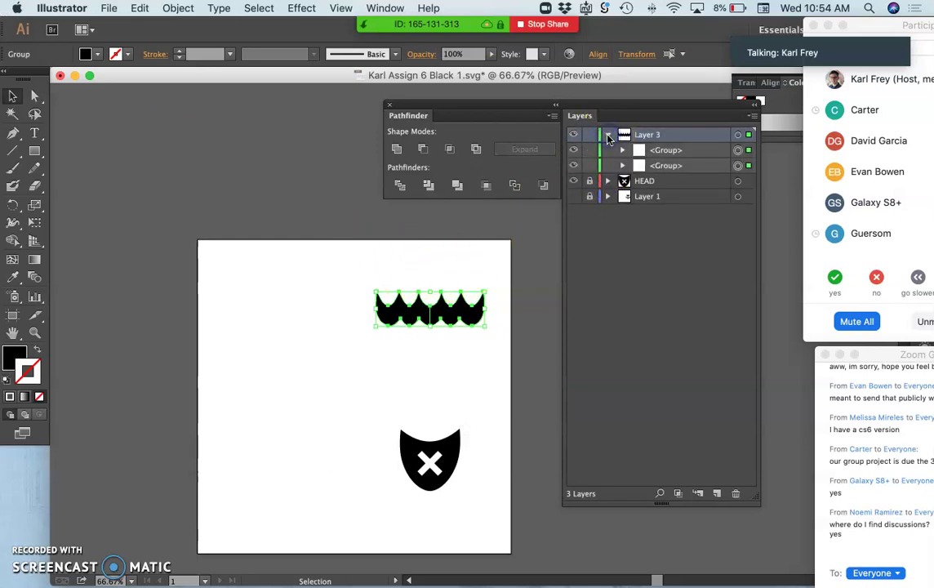
pyautogui.click(574, 150)
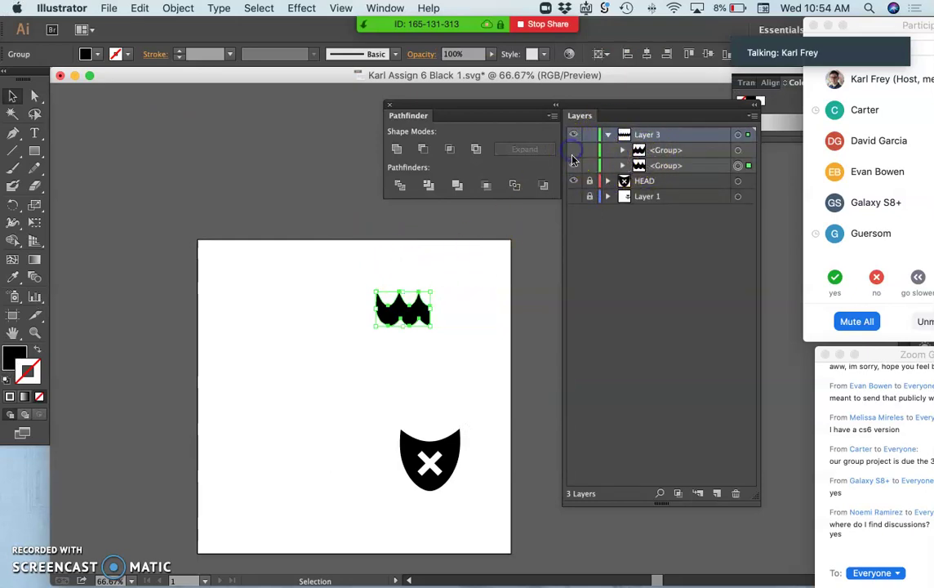
pyautogui.click(574, 150)
pyautogui.click(575, 166)
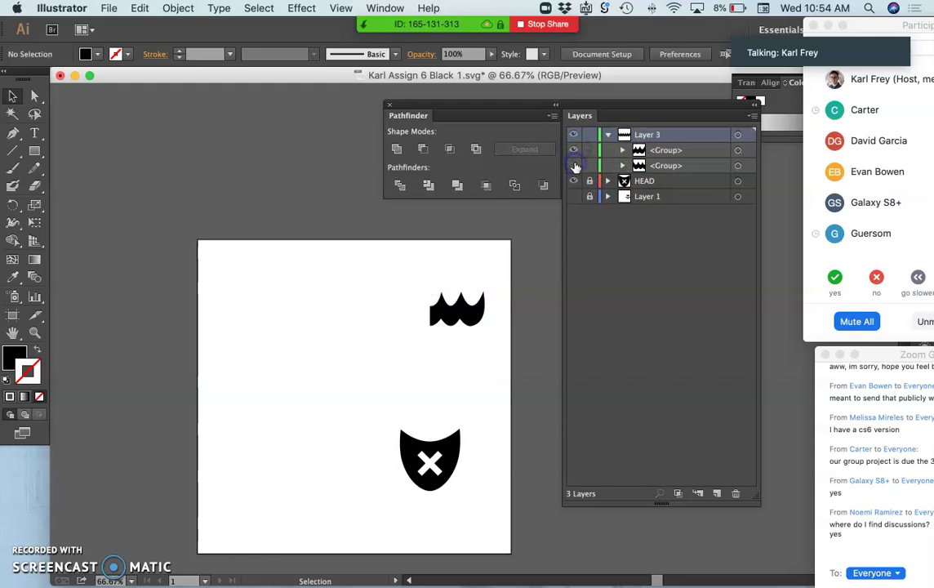
pyautogui.click(574, 166)
pyautogui.click(554, 206)
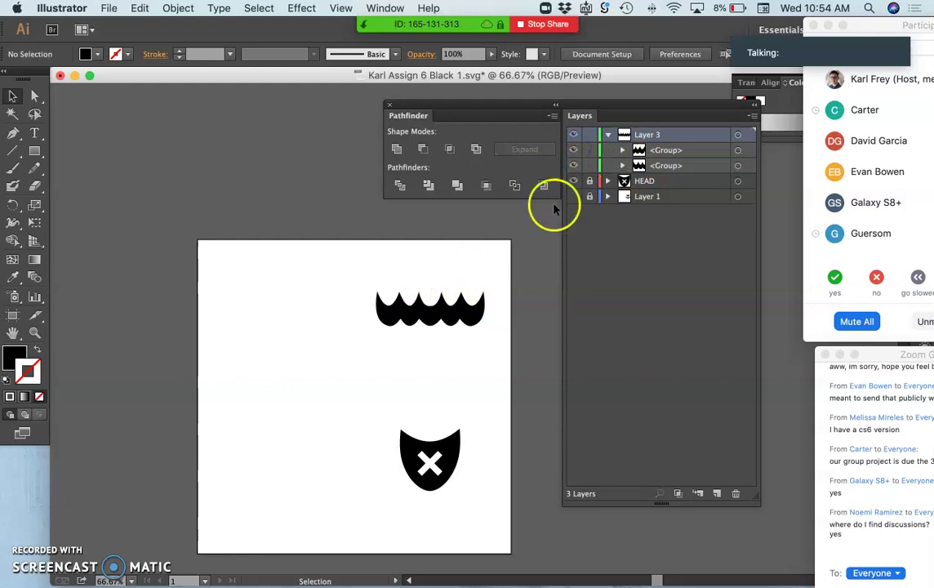
# Select all artwork on Layer 3 and swap its fill and stroke, giving a black outline with no fill.
pyautogui.click(738, 134)
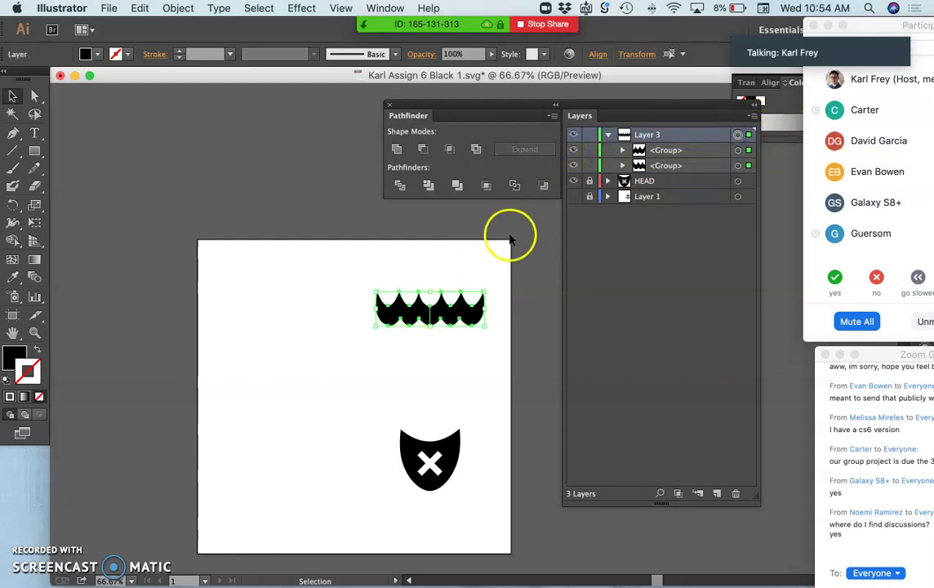
pyautogui.press('super+=')
pyautogui.press('super+=')
pyautogui.press('super+=')
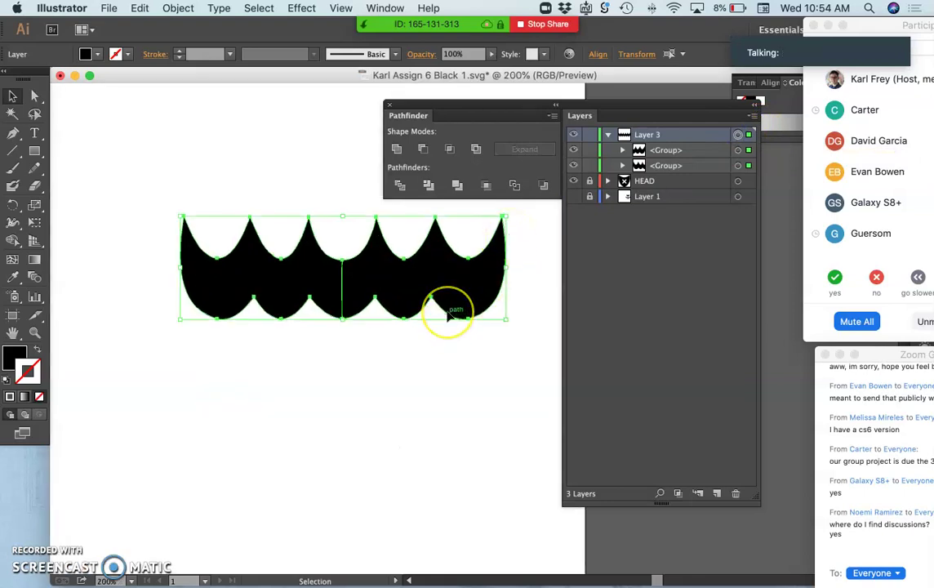
pyautogui.scroll(2, 448, 314)
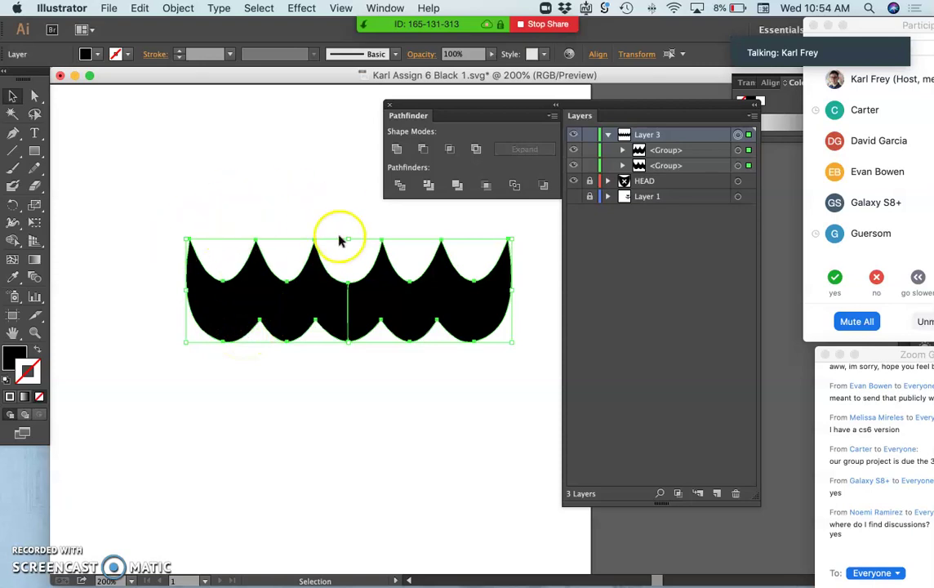
pyautogui.click(30, 373)
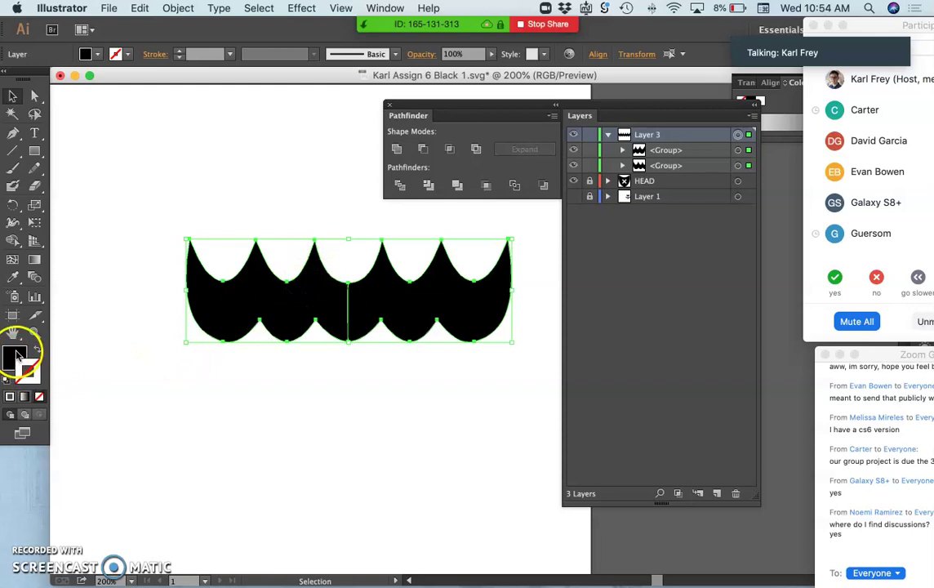
pyautogui.click(17, 357)
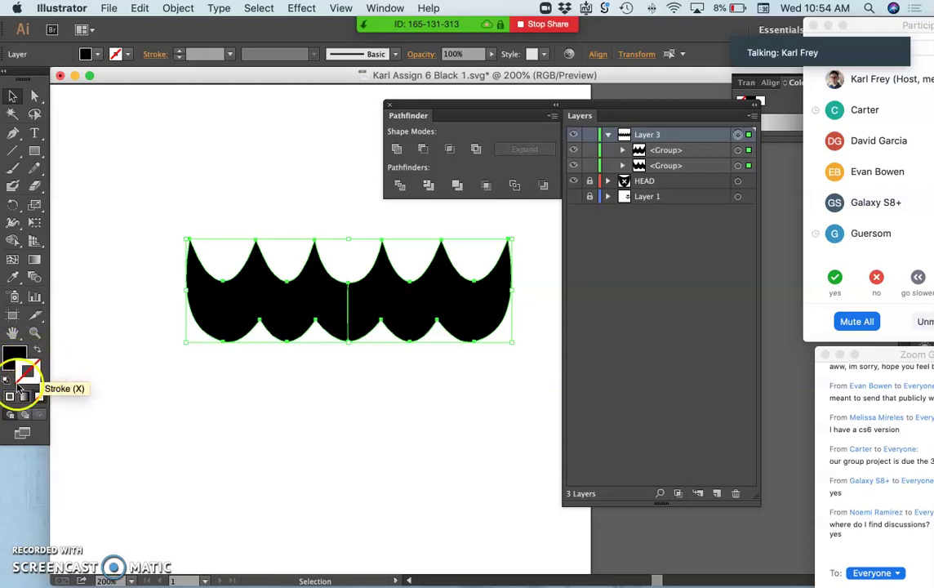
pyautogui.click(36, 350)
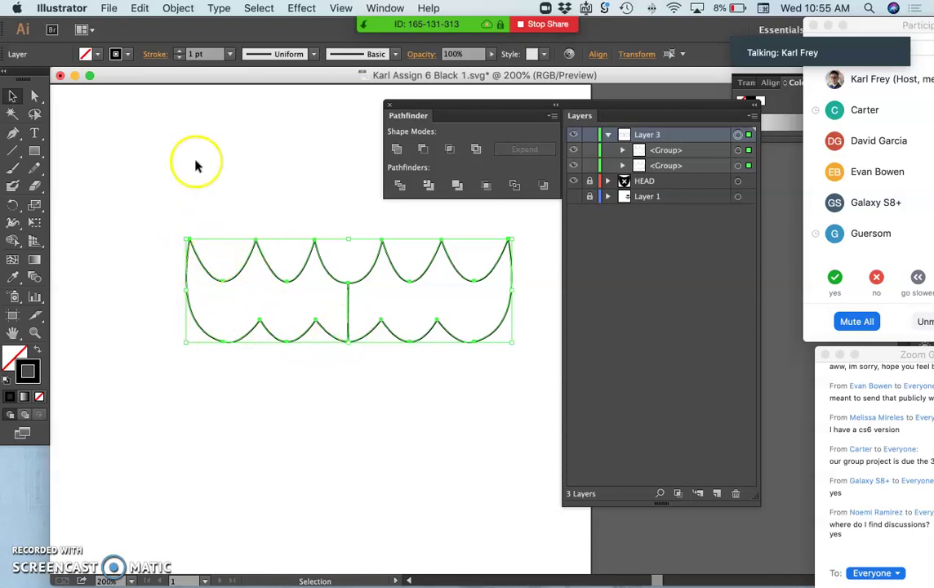
# Raise the stroke weight of the scalloped outlines to 6 pt and deselect them.
pyautogui.click(178, 50)
pyautogui.click(178, 54)
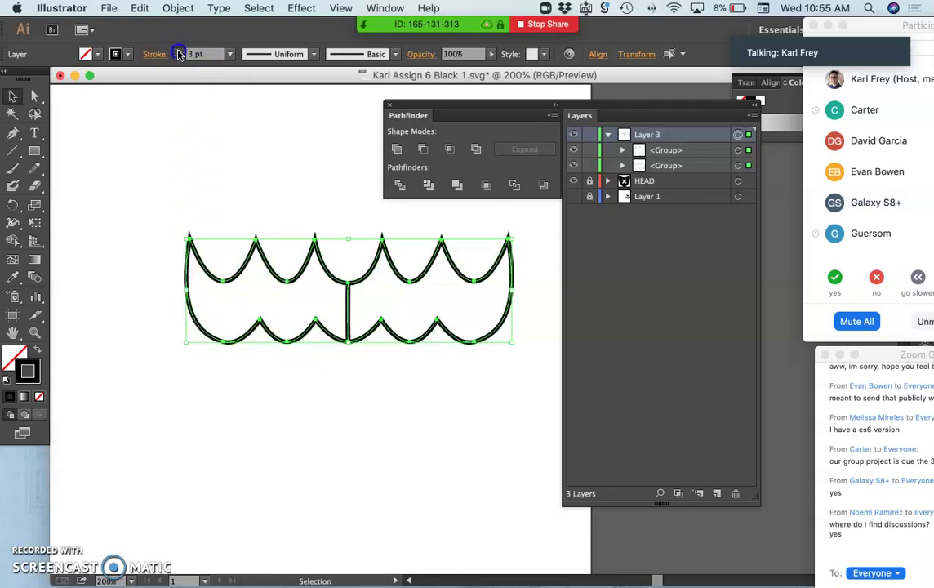
pyautogui.click(178, 54)
pyautogui.click(178, 54)
pyautogui.click(179, 54)
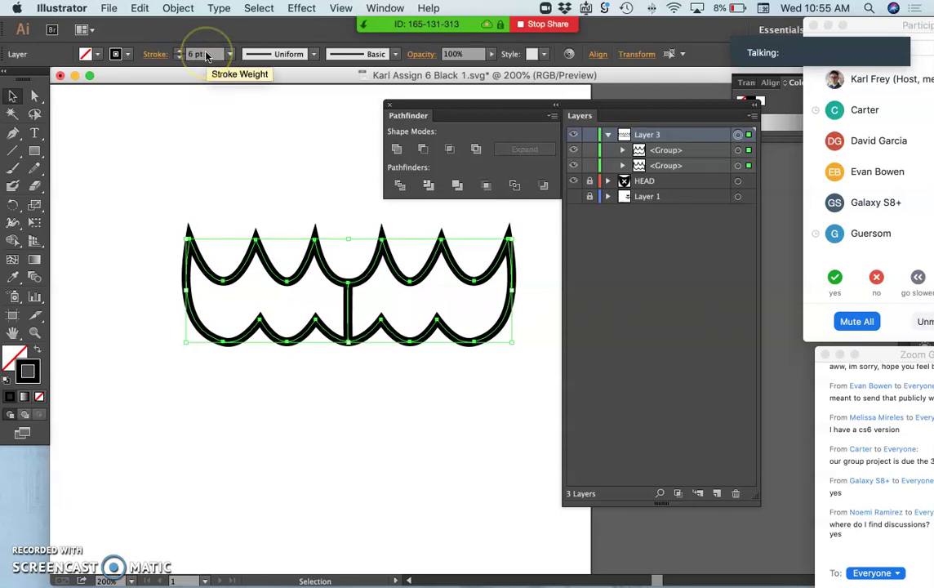
pyautogui.click(202, 58)
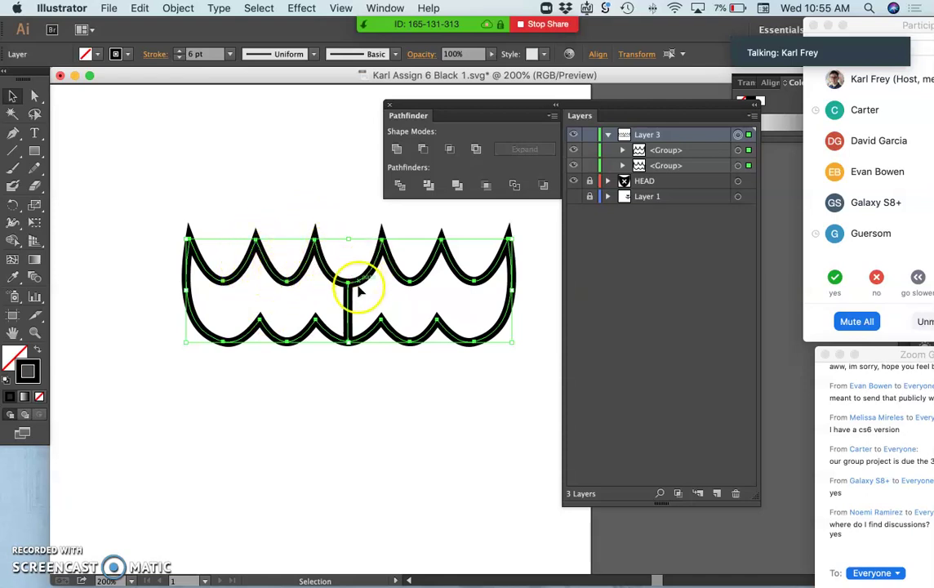
pyautogui.click(368, 420)
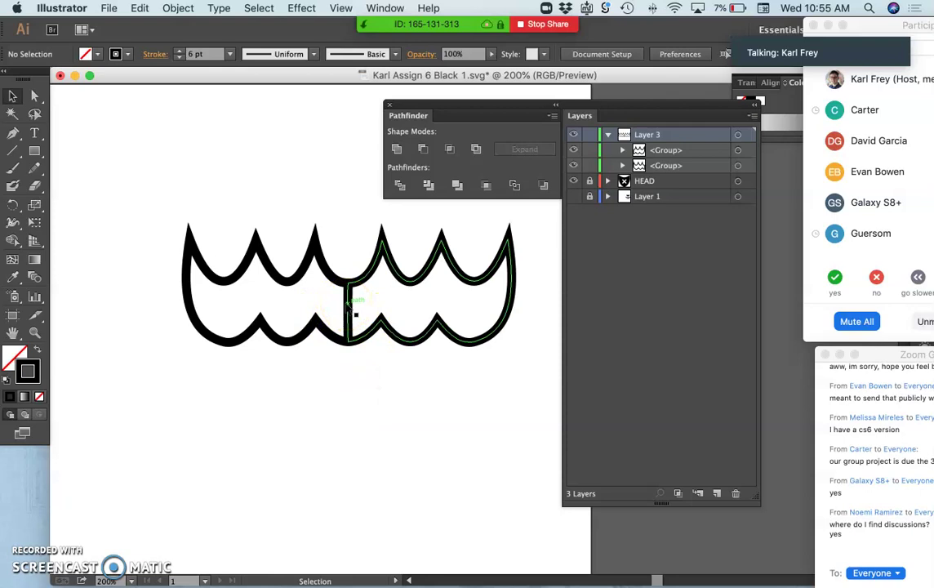
# Undo the stroke changes on the scalloped halves, restoring their solid black fill with no stroke.
pyautogui.click(34, 185)
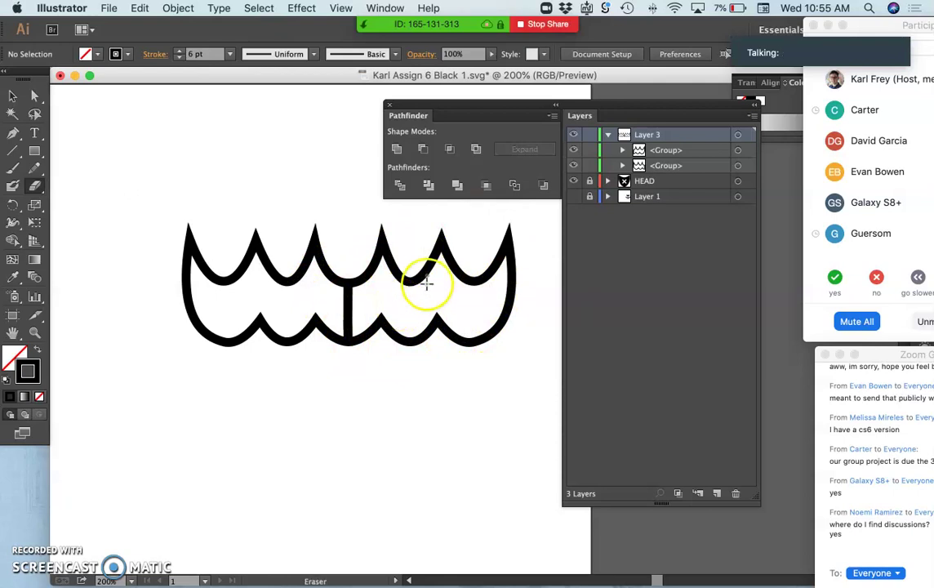
pyautogui.press('super+a')
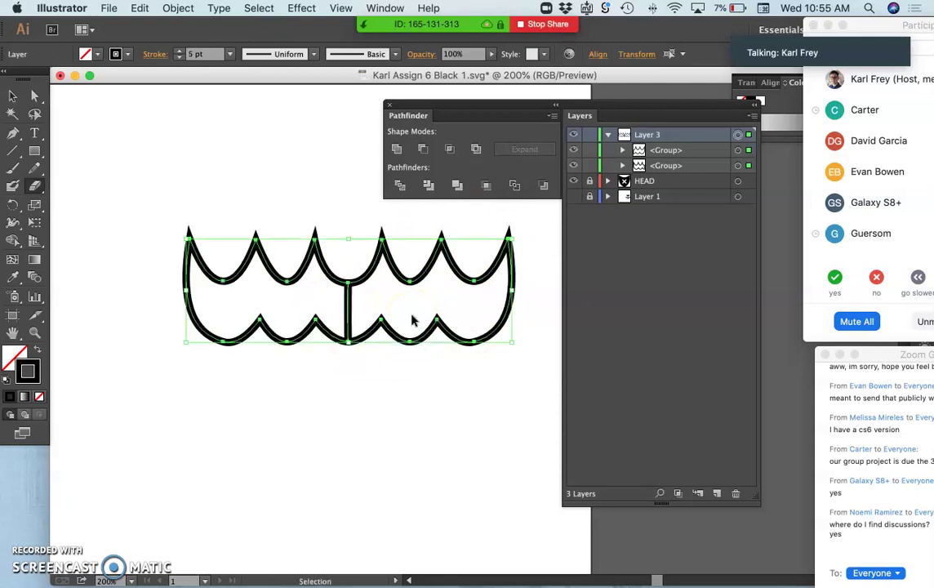
pyautogui.press('super+z')
pyautogui.press('super+z')
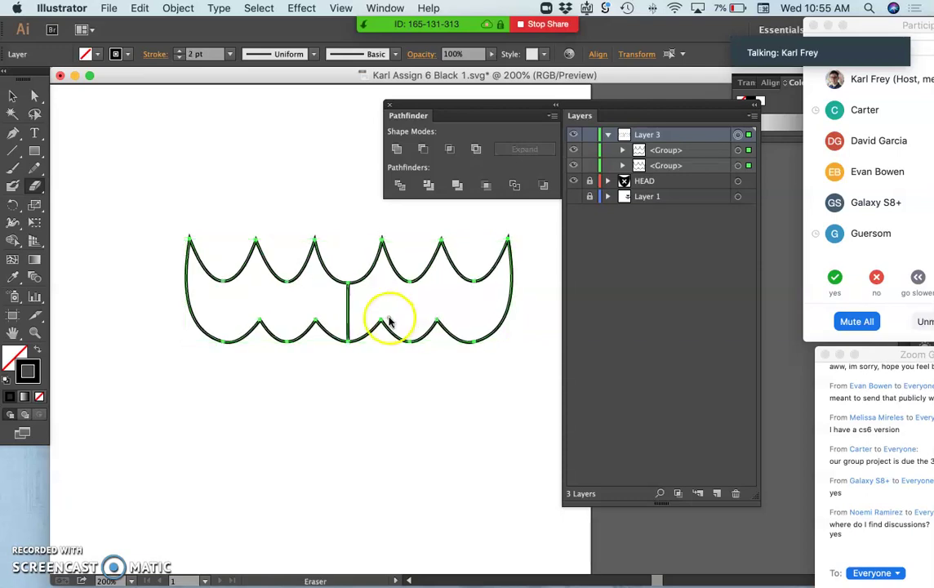
pyautogui.press('Down')
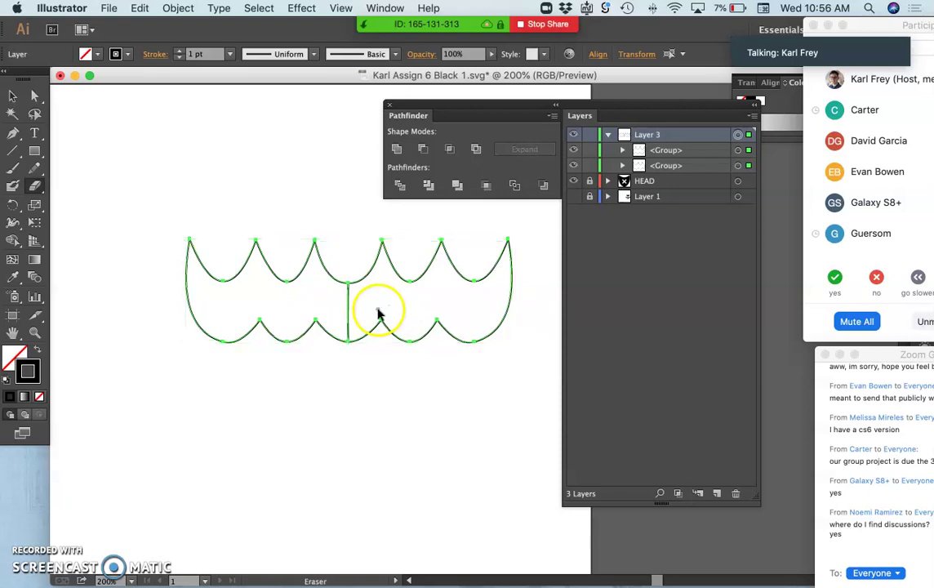
pyautogui.hotkey('shift', 'x')
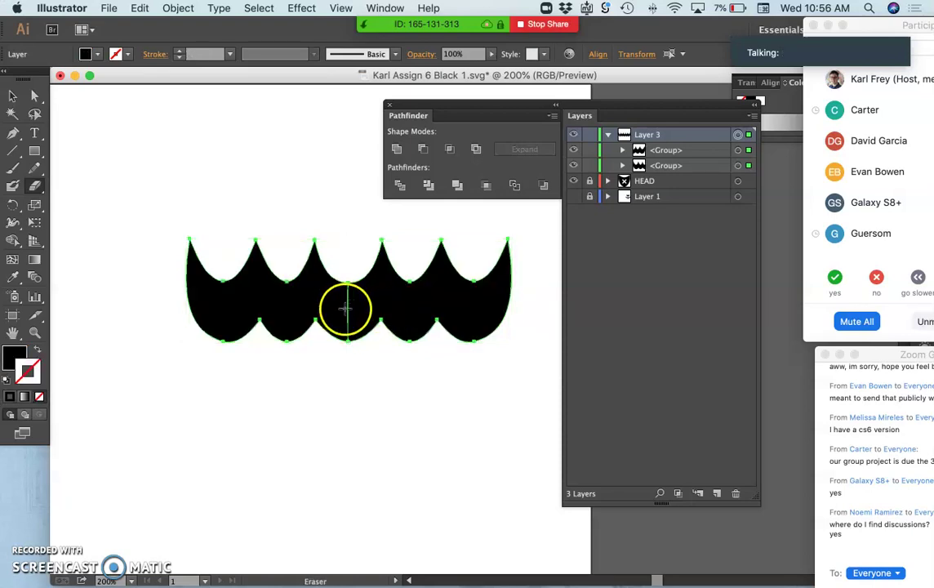
# Select both scalloped half groups on Layer 3 and merge them into one shape with Pathfinder Unite.
pyautogui.moveTo(343, 309); pyautogui.dragTo(354, 271)
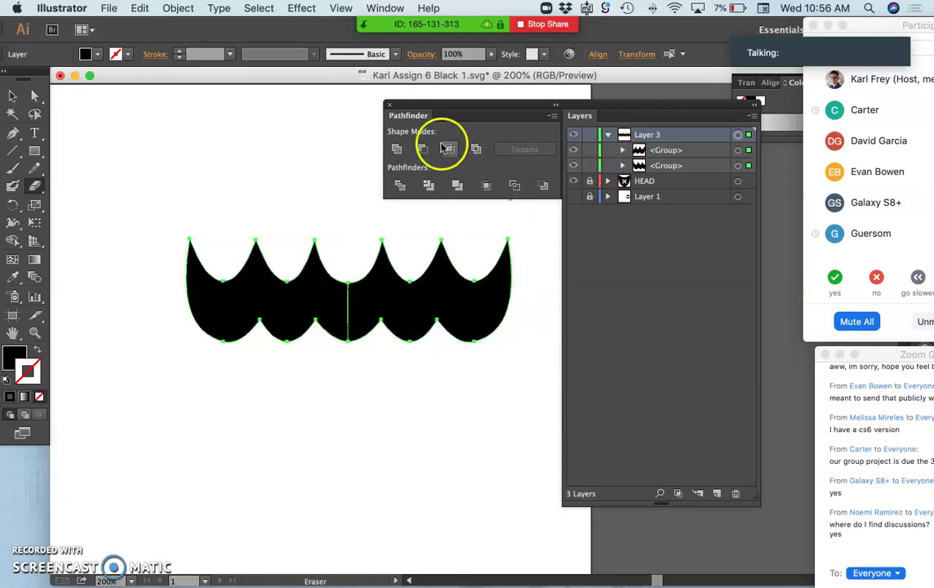
pyautogui.click(738, 151)
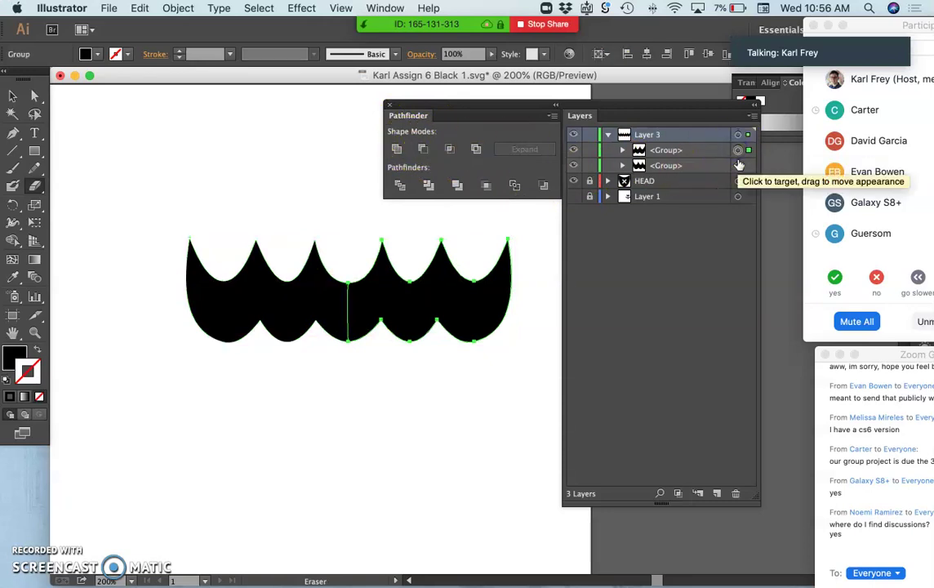
pyautogui.keyDown('shift'); pyautogui.click(739, 166); pyautogui.keyUp('shift')
pyautogui.click(736, 160)
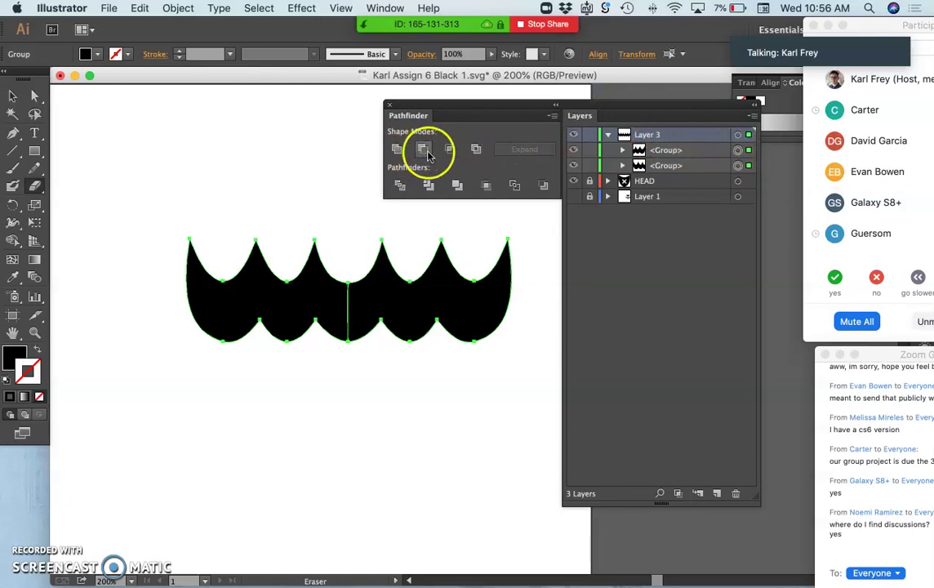
pyautogui.click(477, 151)
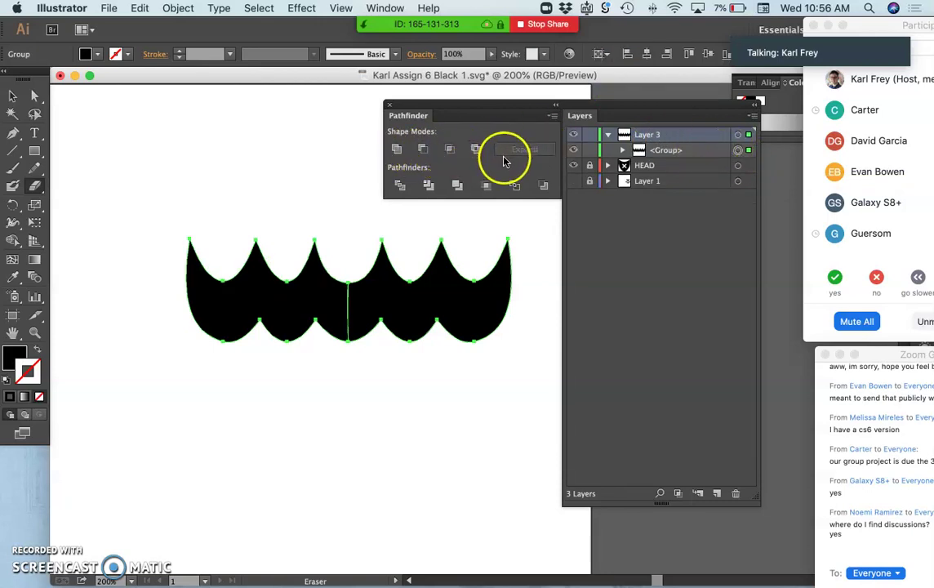
pyautogui.hotkey('ctrl', 'z')
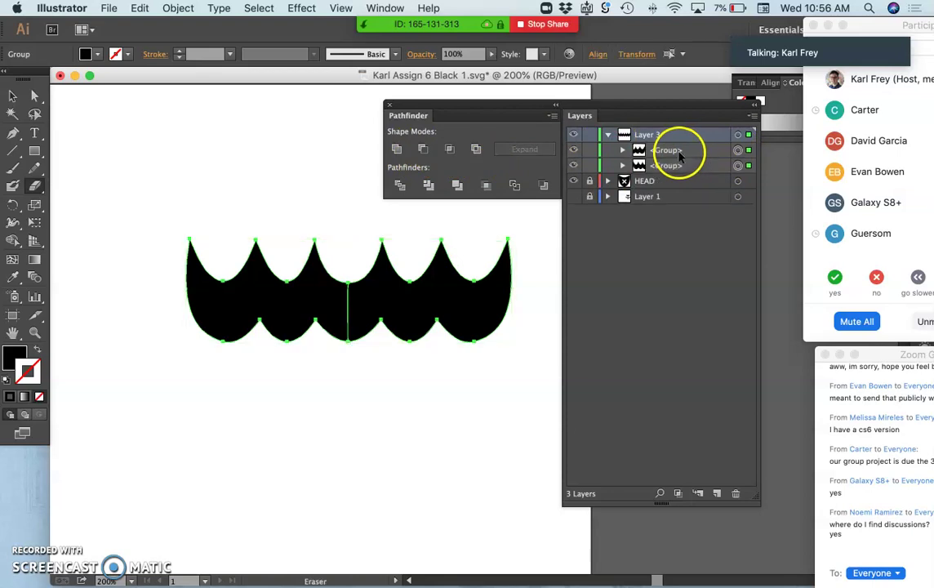
pyautogui.click(397, 150)
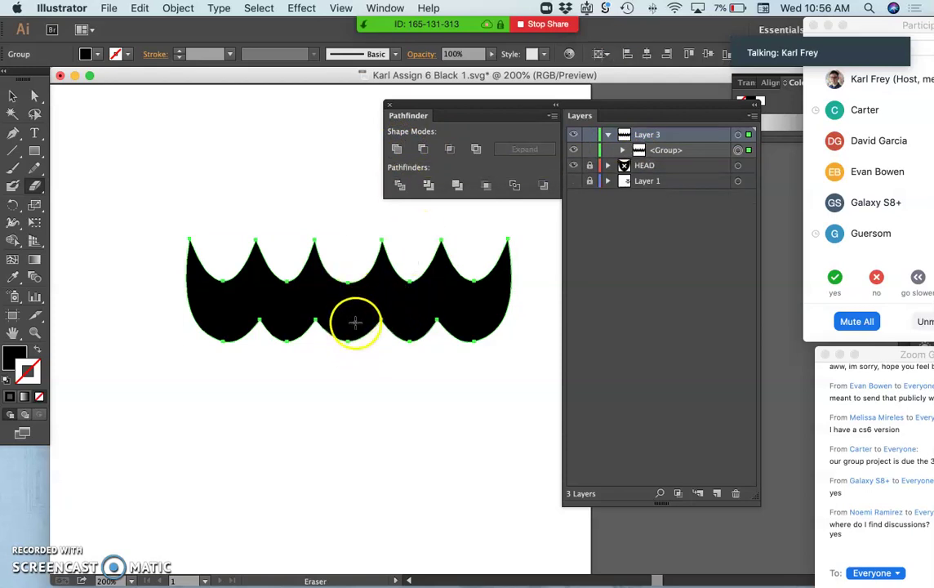
# Examine the merged scalloped shape up close, checking its center and lower edge for leftover seams.
pyautogui.scroll(5, 355, 322)
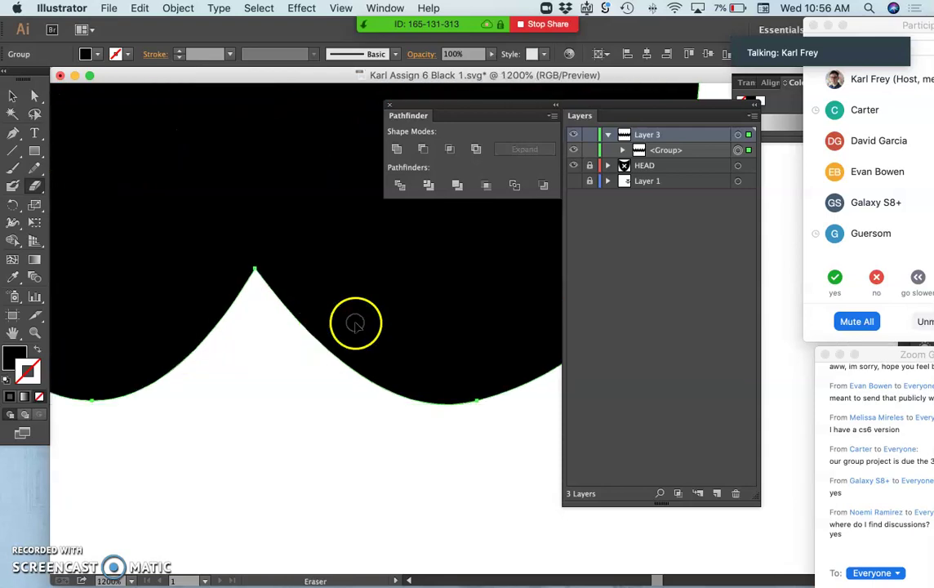
pyautogui.hscroll(-6, 312, 307)
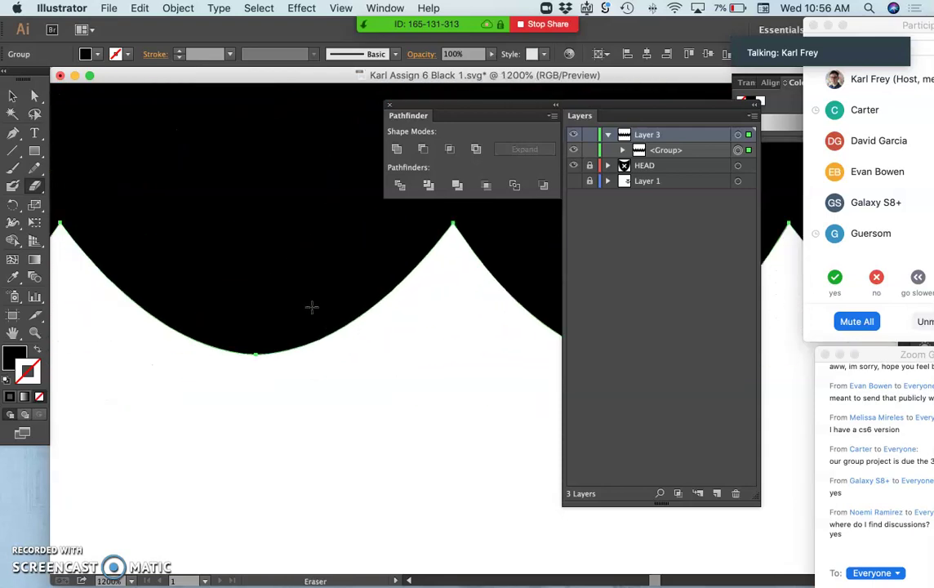
pyautogui.hscroll(-5, 312, 307)
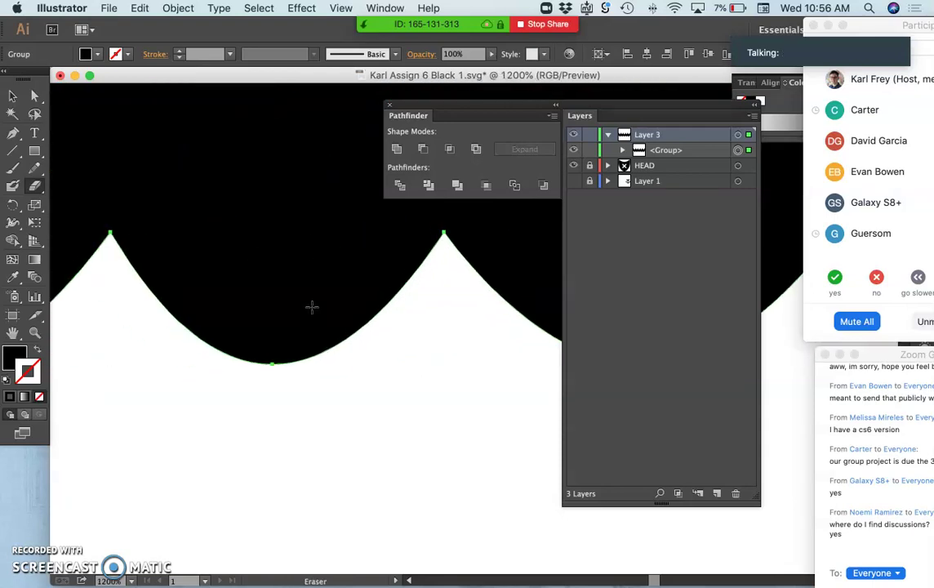
pyautogui.scroll(5, 311, 307)
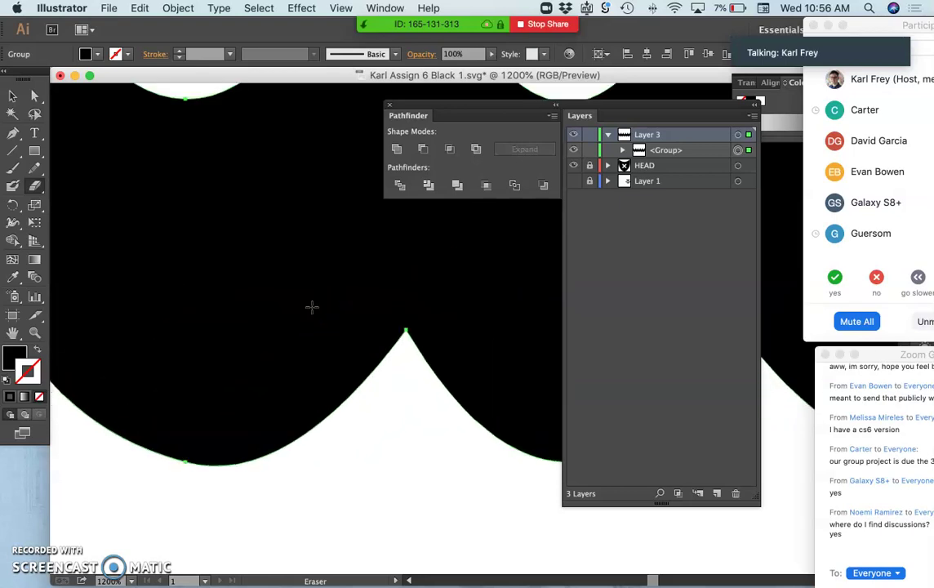
pyautogui.press('super+minus')
pyautogui.press('super+minus')
pyautogui.press('super+minus')
pyautogui.press('super+minus')
pyautogui.press('super+minus')
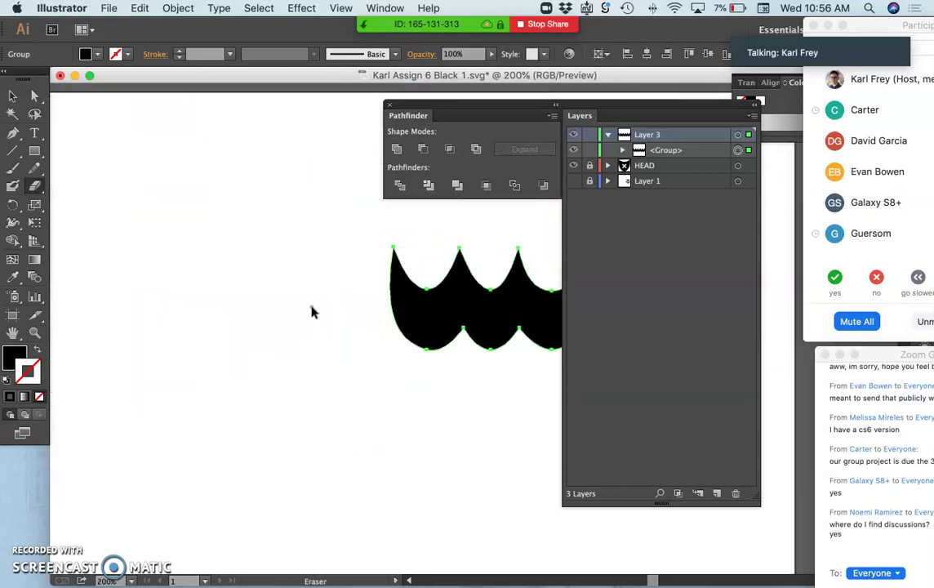
pyautogui.hscroll(6, 311, 312)
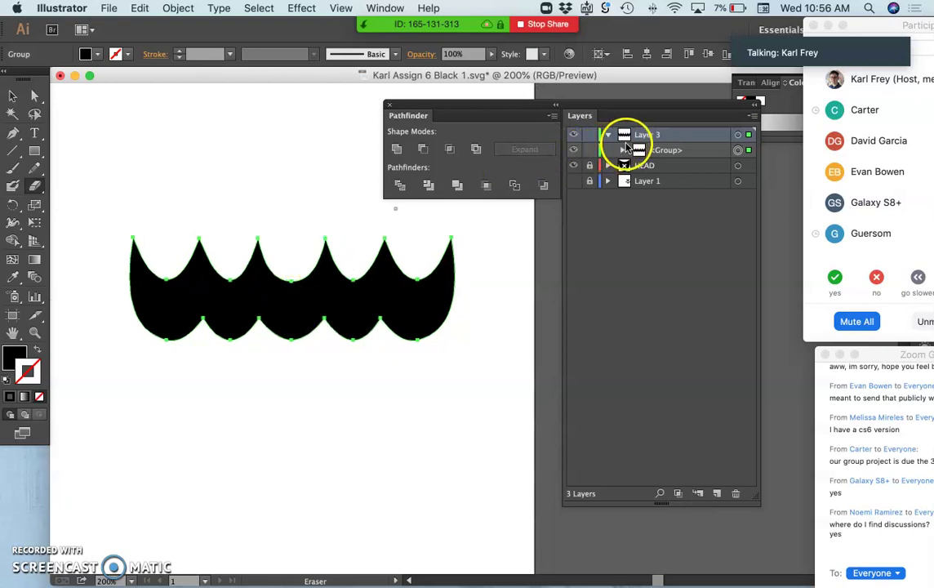
# Swap the merged shape's fill and stroke to get a black outline, and set its stroke weight to 8 pt.
pyautogui.click(38, 352)
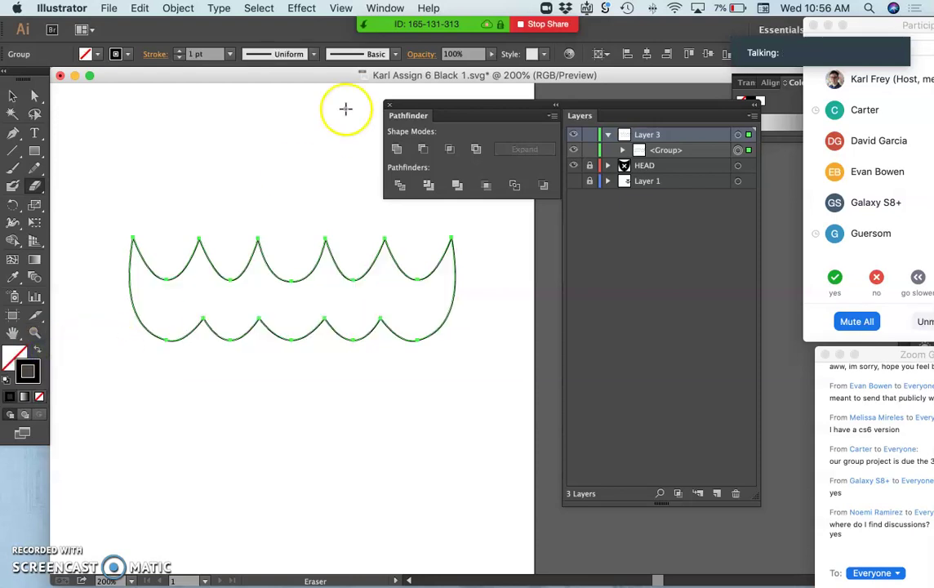
pyautogui.click(180, 50)
pyautogui.click(180, 51)
pyautogui.click(179, 51)
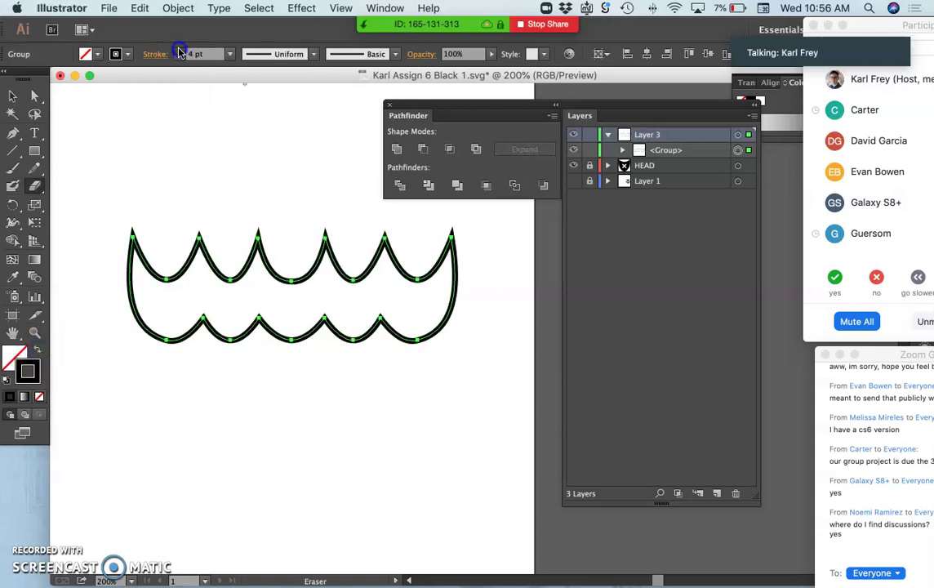
pyautogui.click(179, 50)
pyautogui.click(179, 51)
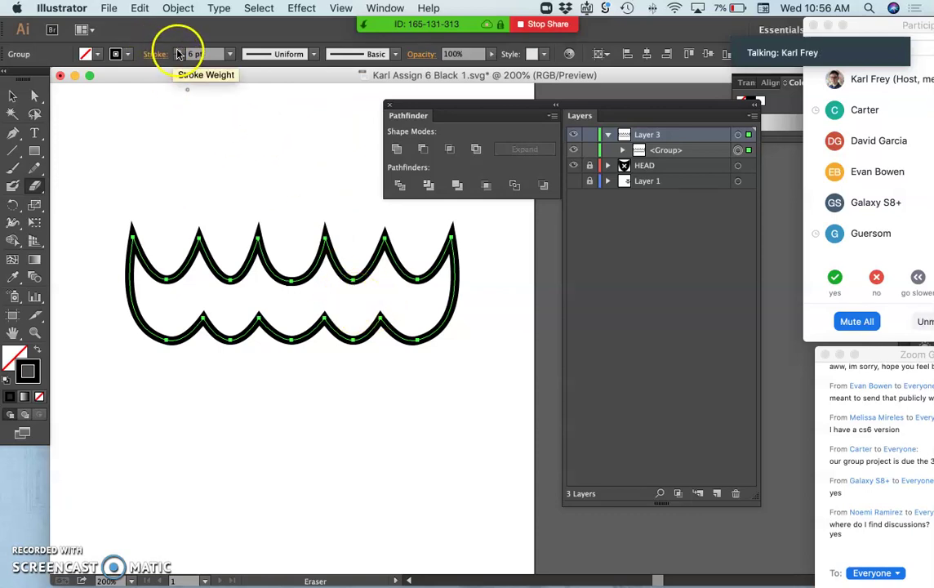
pyautogui.click(180, 51)
pyautogui.click(180, 50)
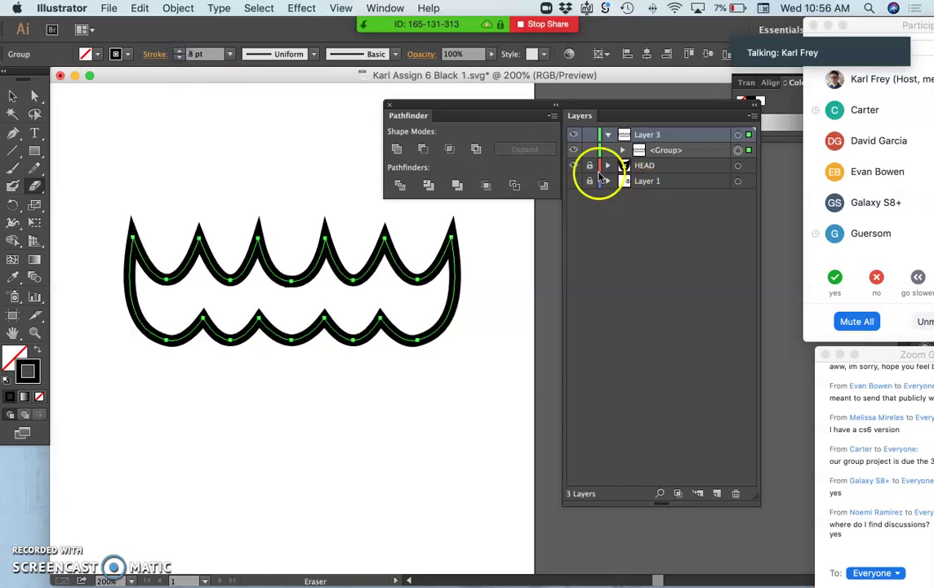
# Show Layer 1 with the rest of the logo artwork and deselect the scalloped outline.
pyautogui.click(574, 181)
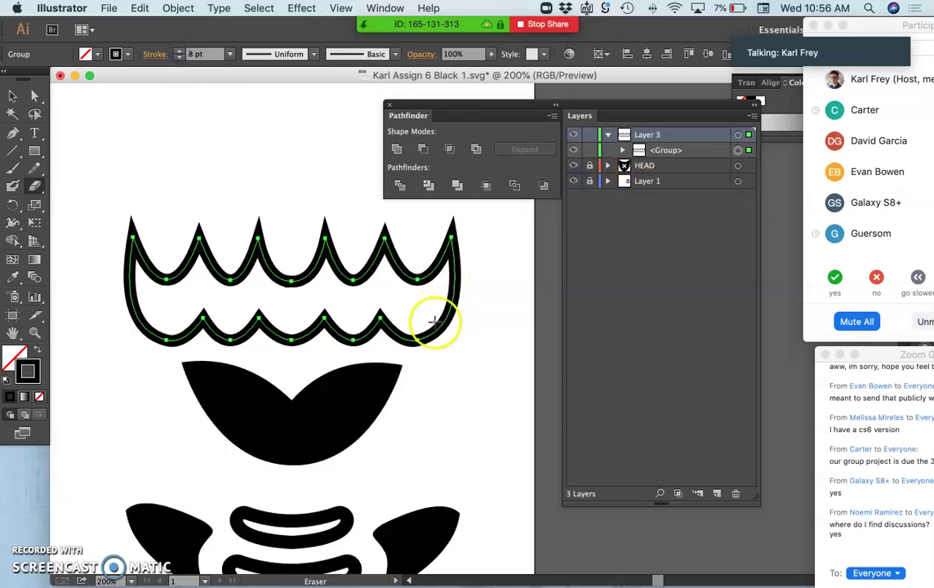
pyautogui.scroll(-3, 433, 321)
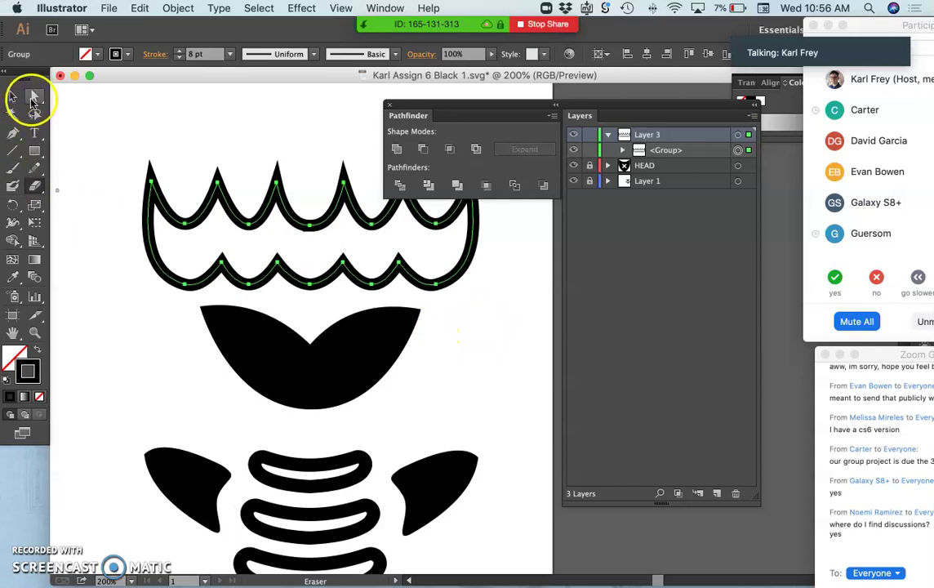
pyautogui.click(13, 95)
pyautogui.click(102, 214)
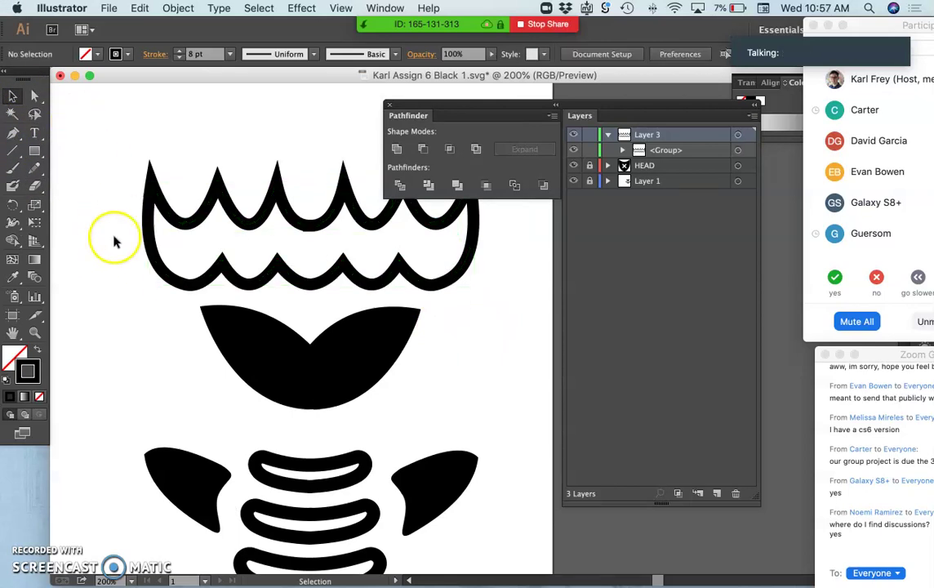
# Compare the scalloped outline with the rest of the logo, both as a whole and up close at its points.
pyautogui.hotkey('ctrl', '-')
pyautogui.hotkey('ctrl', '-')
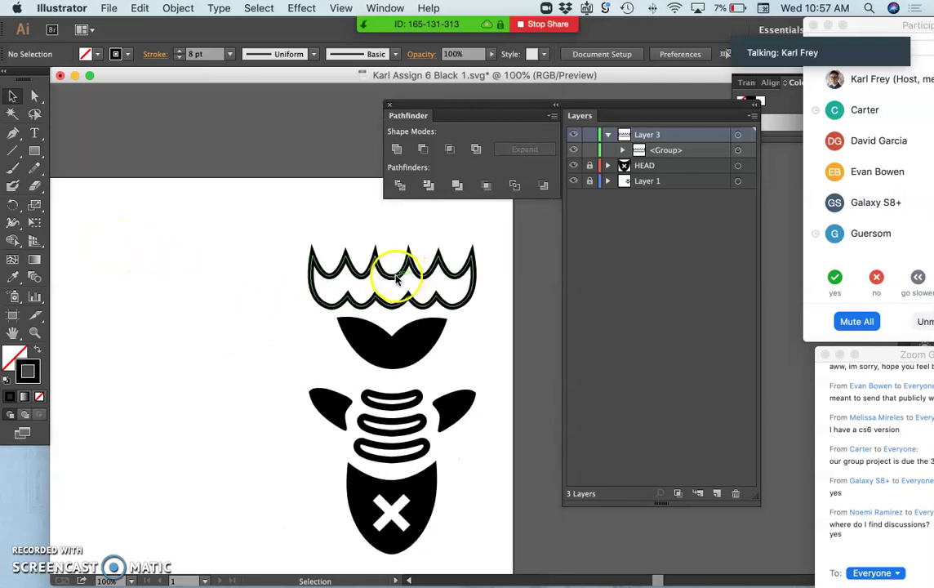
pyautogui.hotkey('ctrl', '+')
pyautogui.hotkey('ctrl', '+')
pyautogui.hotkey('ctrl', '+')
pyautogui.hotkey('ctrl', '+')
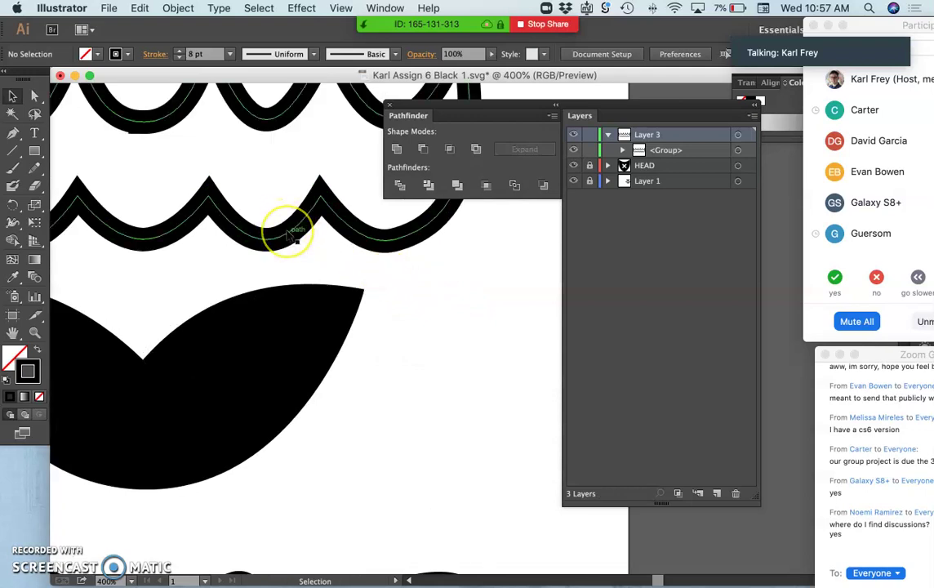
pyautogui.scroll(5, 286, 228)
pyautogui.scroll(3, 290, 236)
pyautogui.hscroll(2, 290, 236)
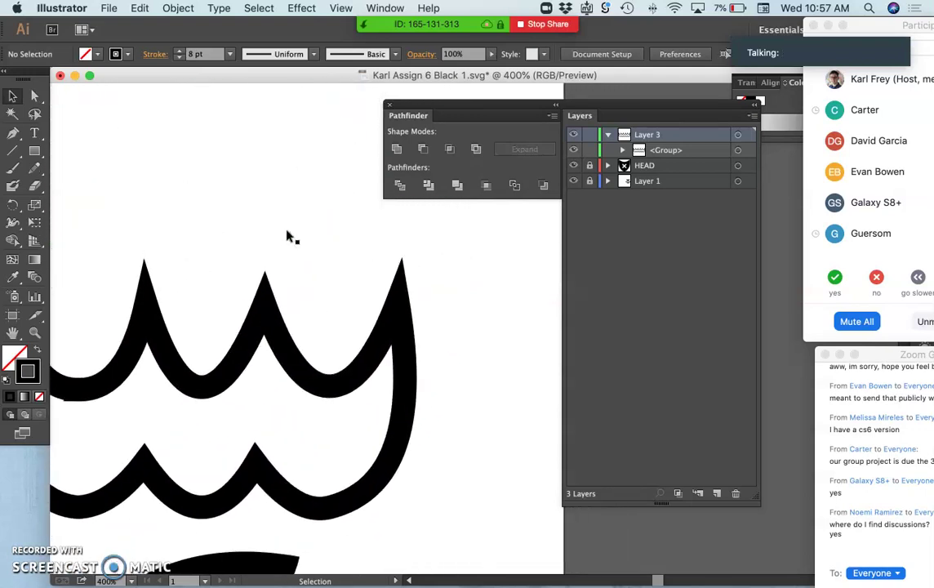
# Select the scalloped outline and try variable stroke widths on it: the asymmetric tapered profile, followed by Width Profile 2.
pyautogui.click(392, 318)
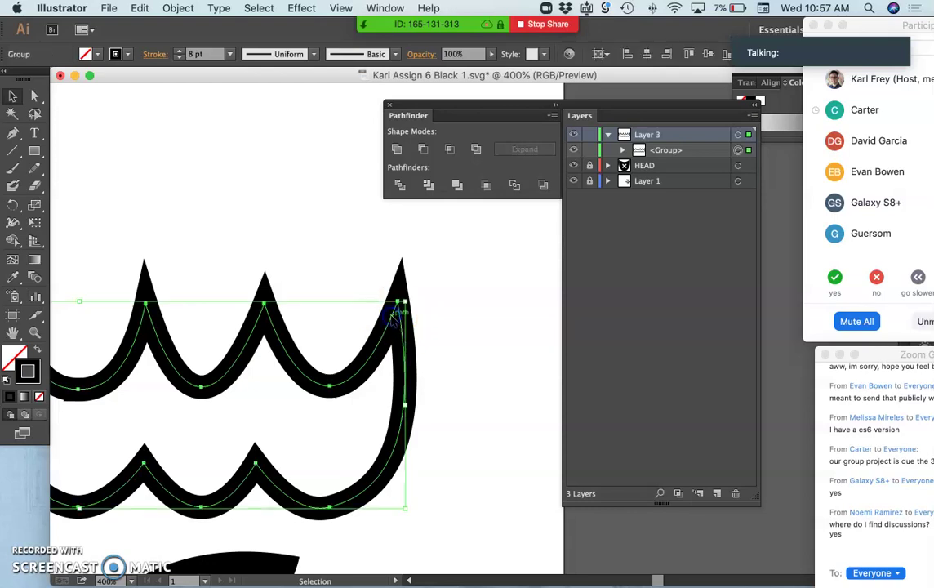
pyautogui.hscroll(-5, 430, 375)
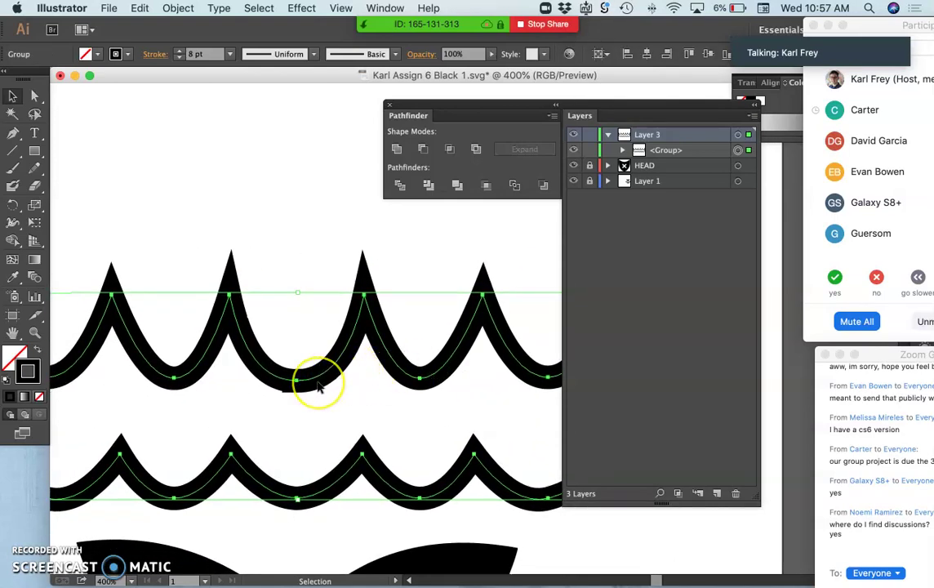
pyautogui.hscroll(-4, 321, 386)
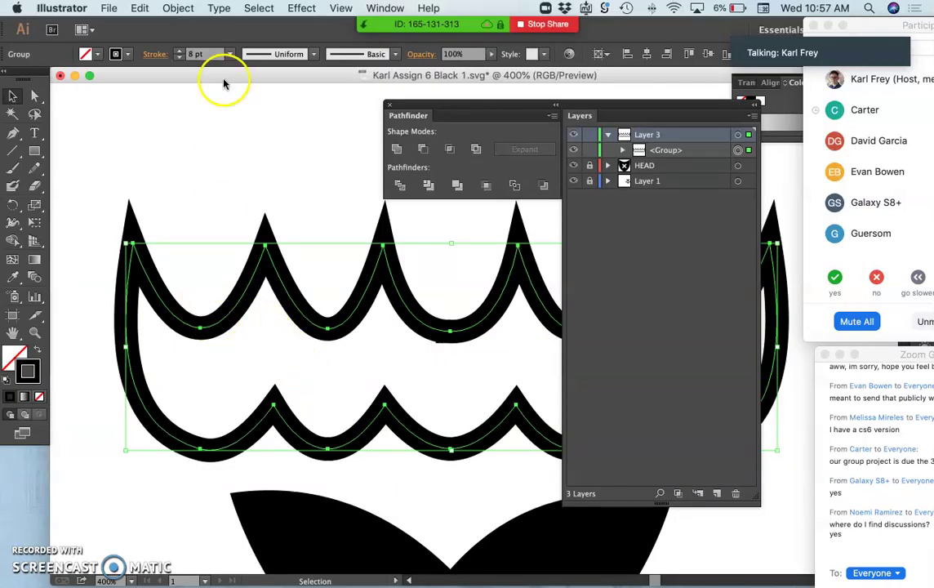
pyautogui.click(312, 55)
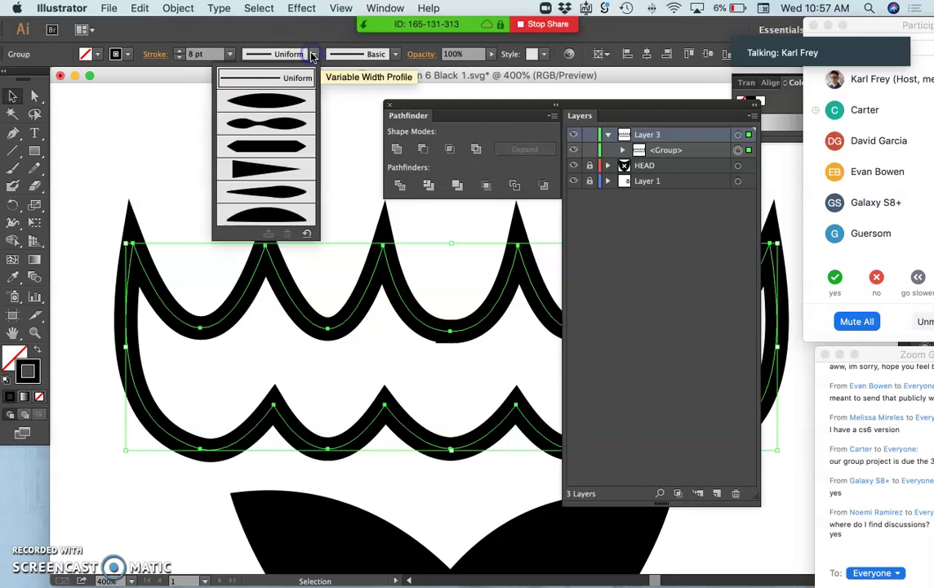
pyautogui.click(272, 193)
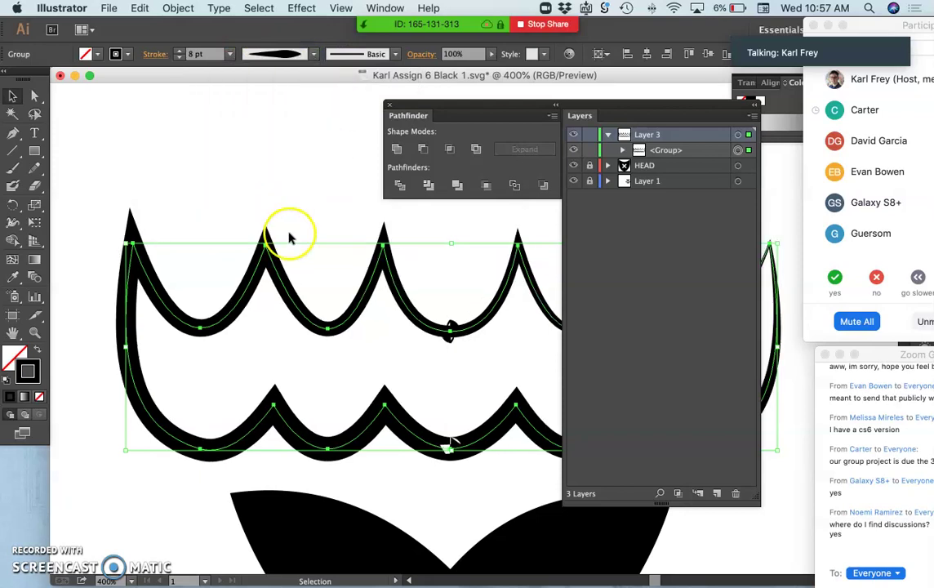
pyautogui.hscroll(1, 287, 233)
pyautogui.click(317, 54)
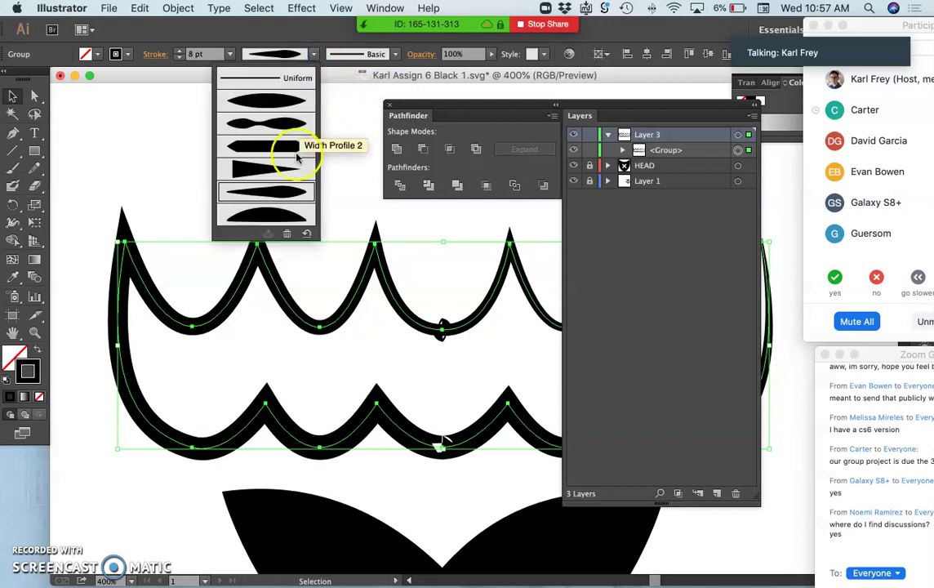
pyautogui.click(263, 122)
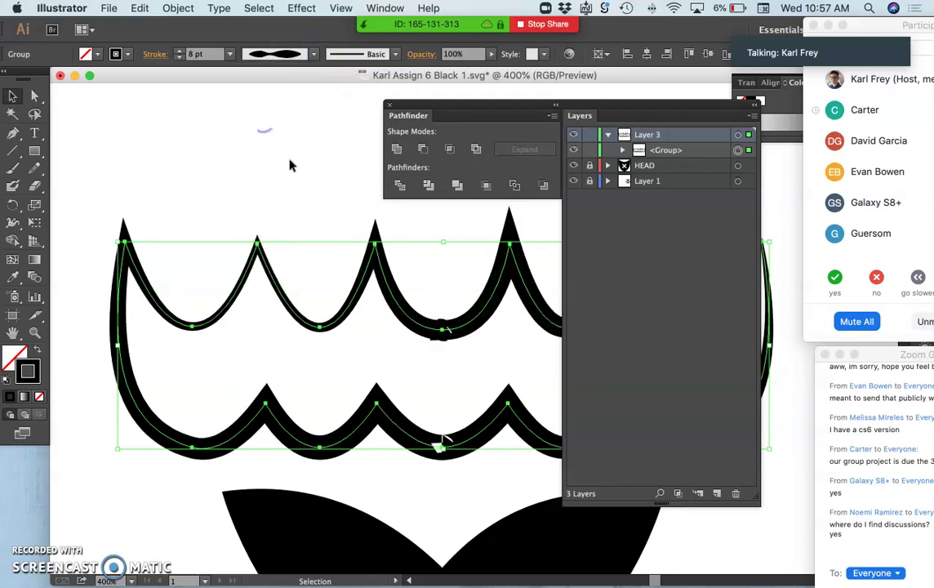
pyautogui.hscroll(5, 317, 234)
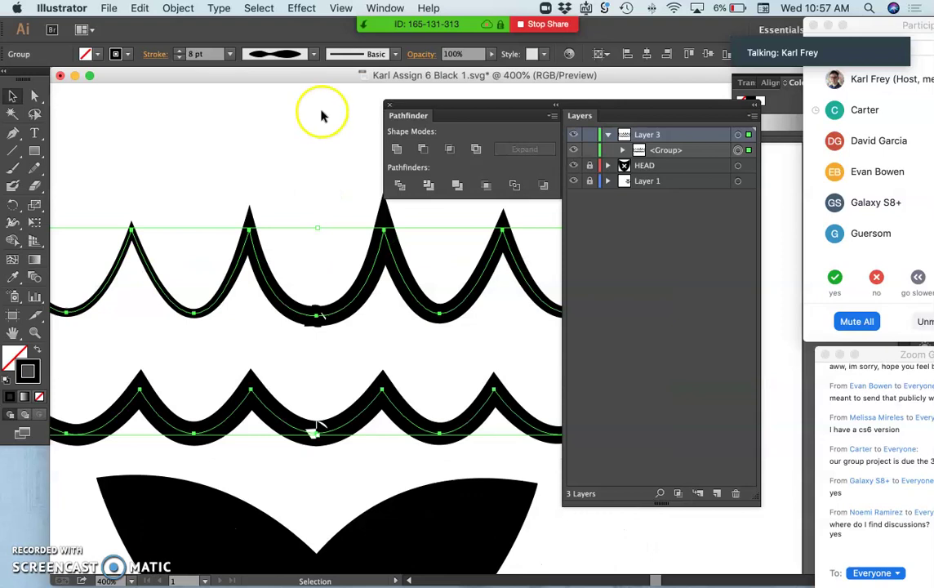
# Set the scalloped outline's stroke back to the Uniform width profile.
pyautogui.click(313, 54)
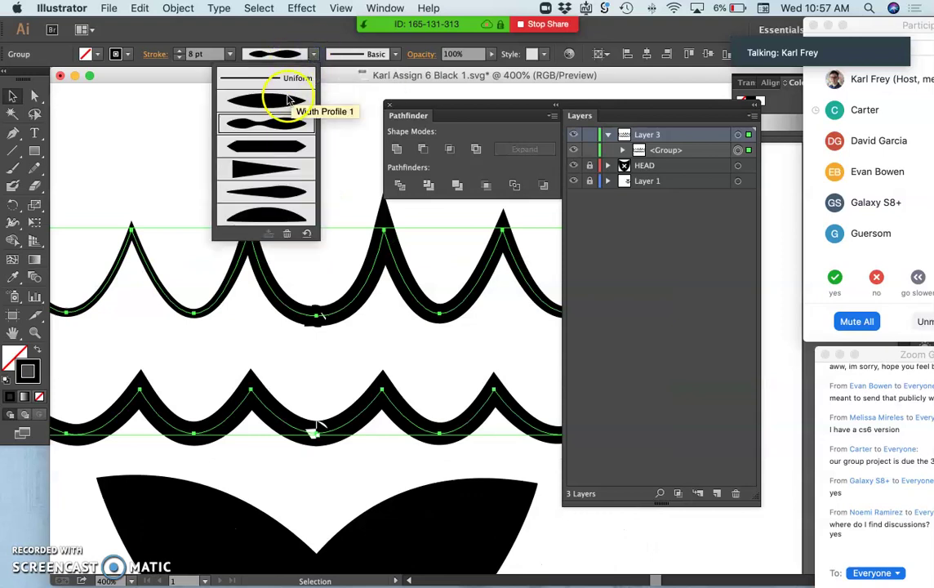
pyautogui.click(266, 125)
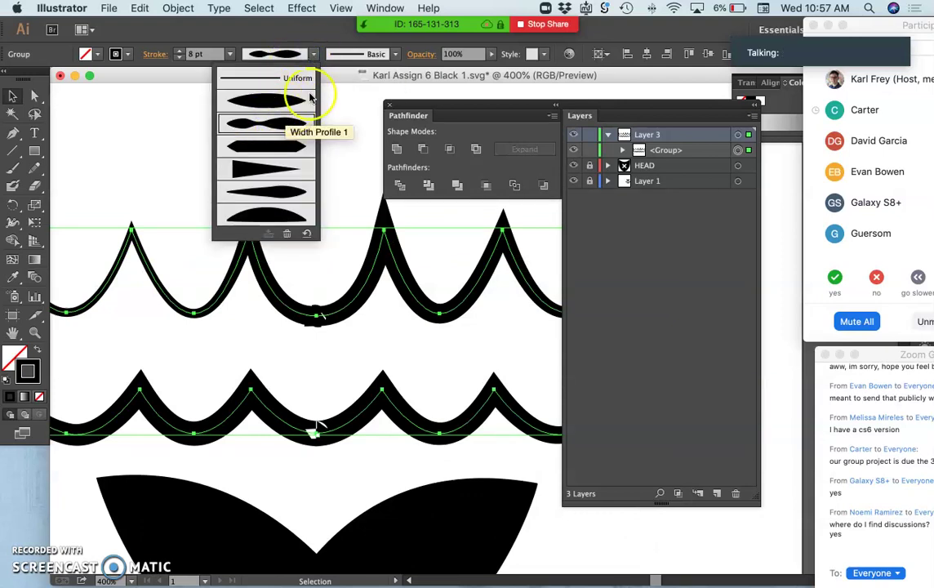
pyautogui.click(284, 82)
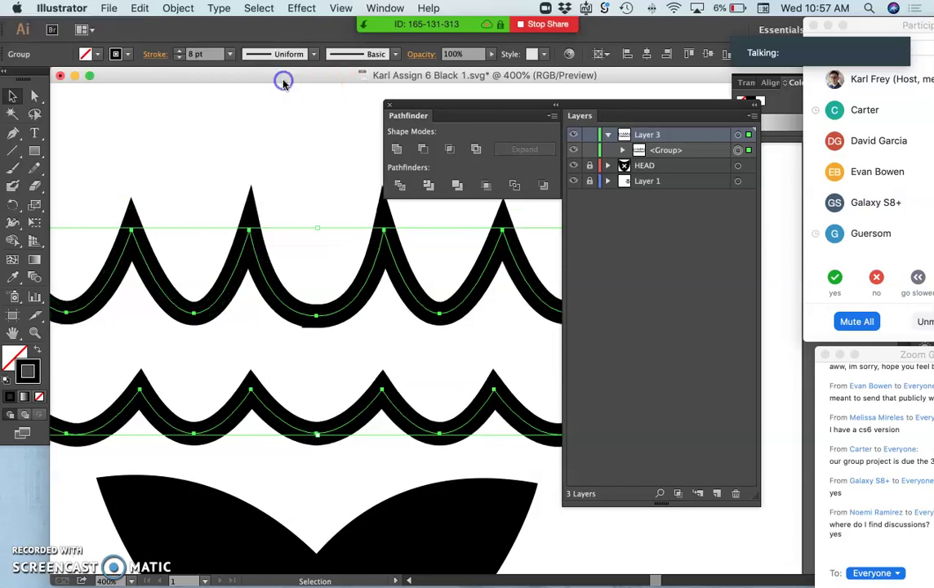
# Browse the brush libraries for the scalloped outline's stroke and open the Artistic_Paintbrush collection.
pyautogui.click(395, 56)
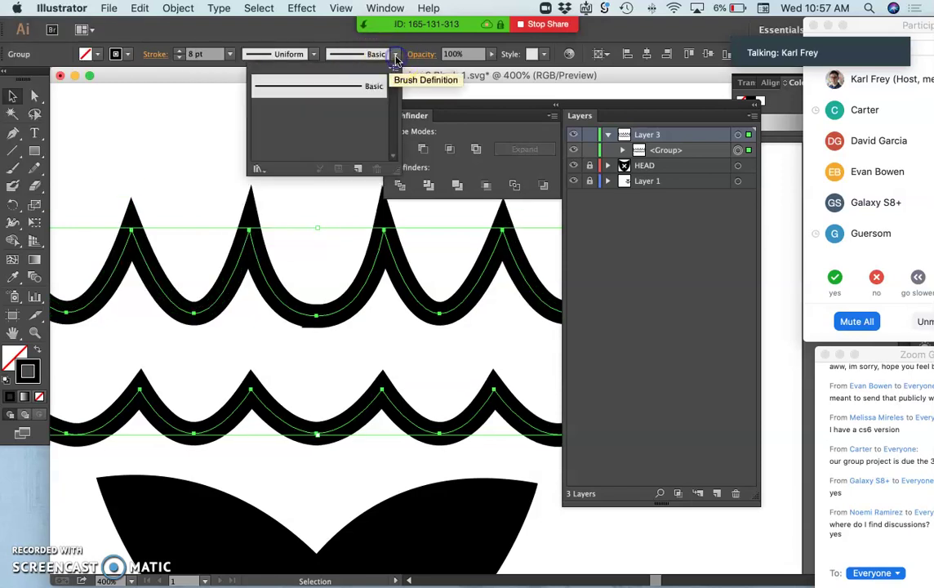
pyautogui.click(258, 167)
pyautogui.moveTo(281, 236)
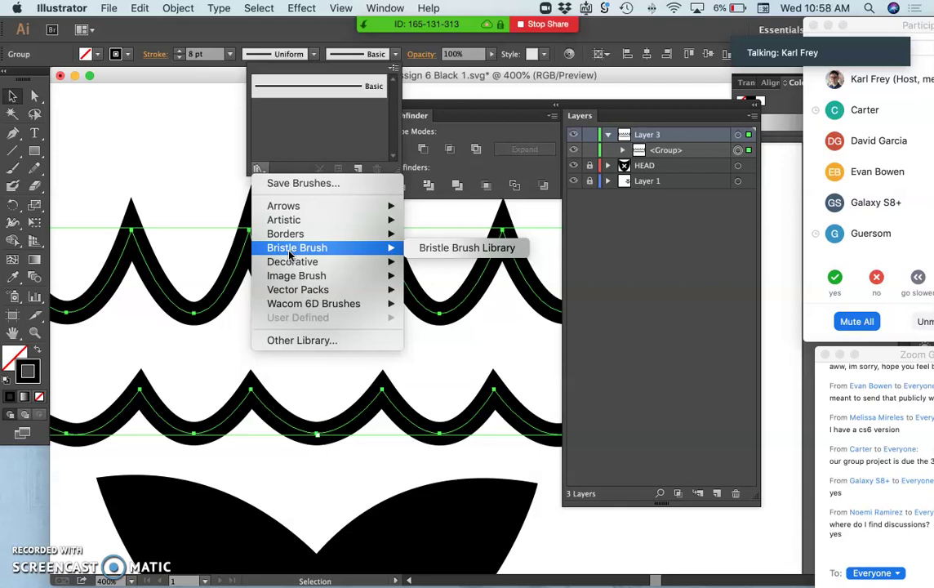
pyautogui.click(278, 235)
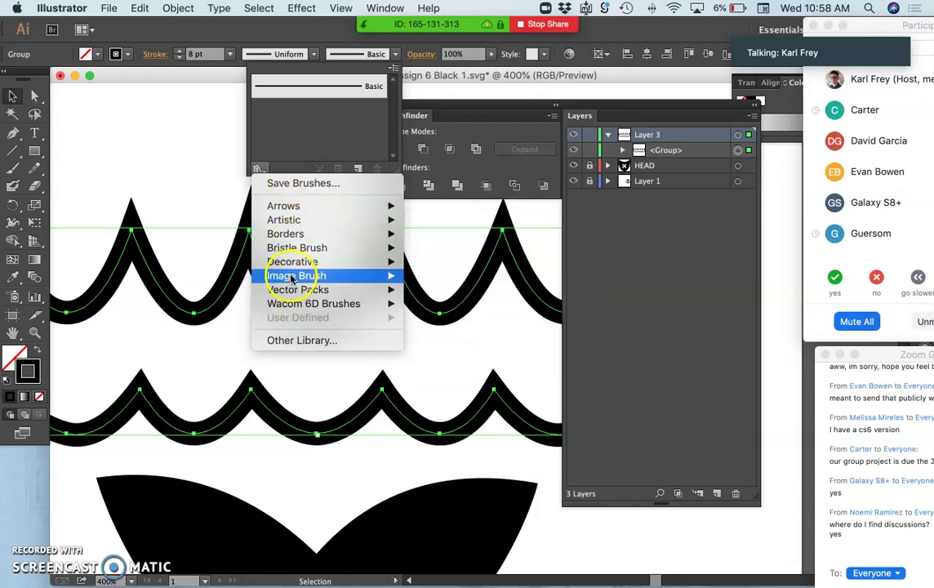
pyautogui.moveTo(291, 278)
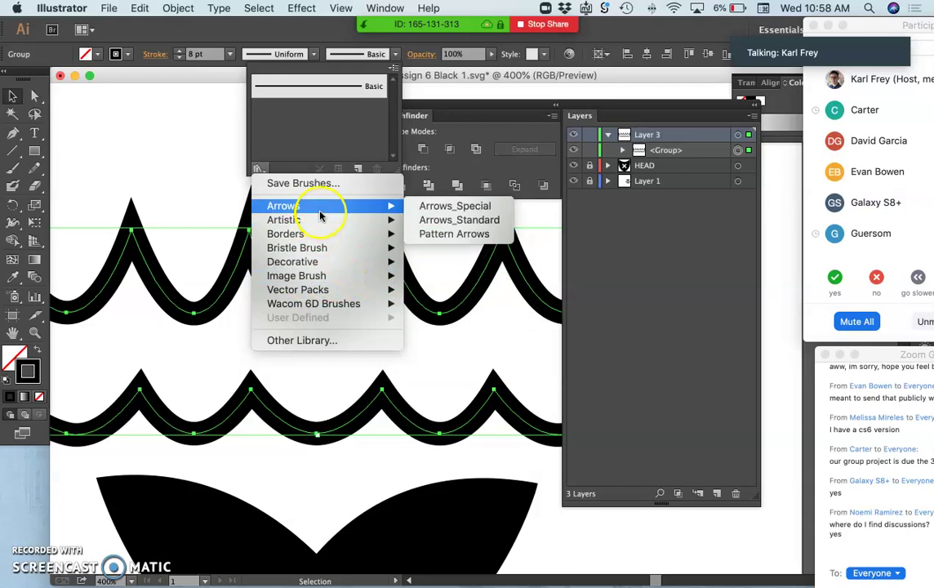
pyautogui.moveTo(320, 222)
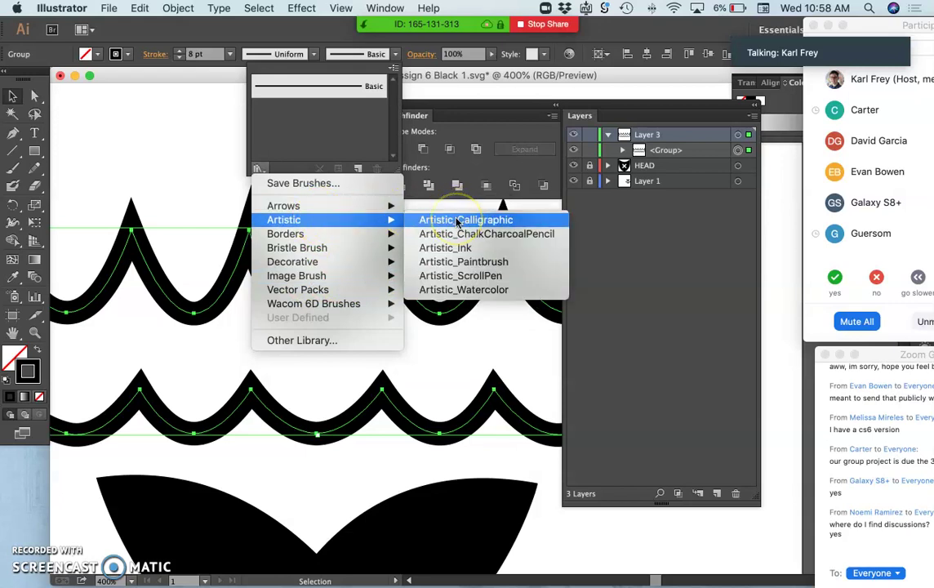
pyautogui.click(465, 261)
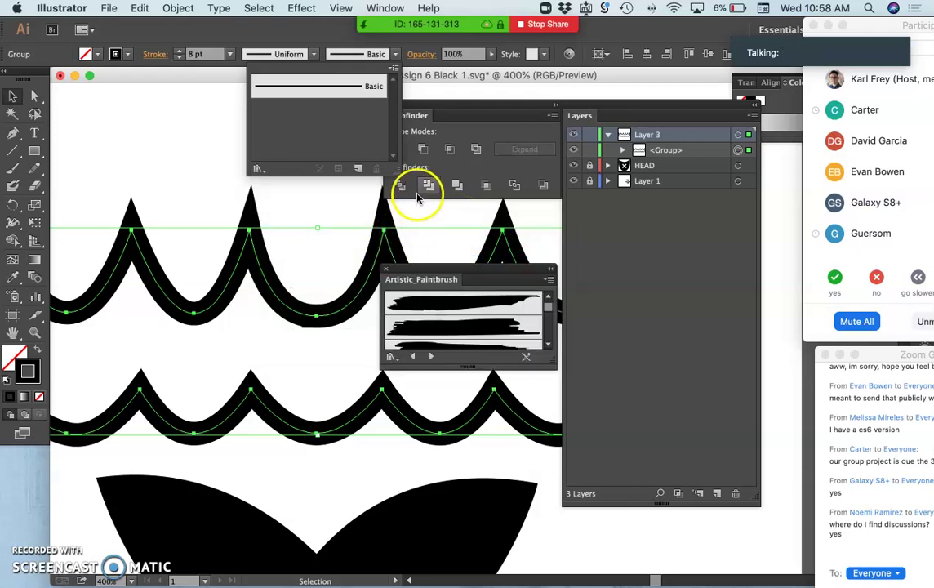
# Try the Artistic_Paintbrush library's Brush 1 on the scalloped outline and check the effect along its length.
pyautogui.click(437, 305)
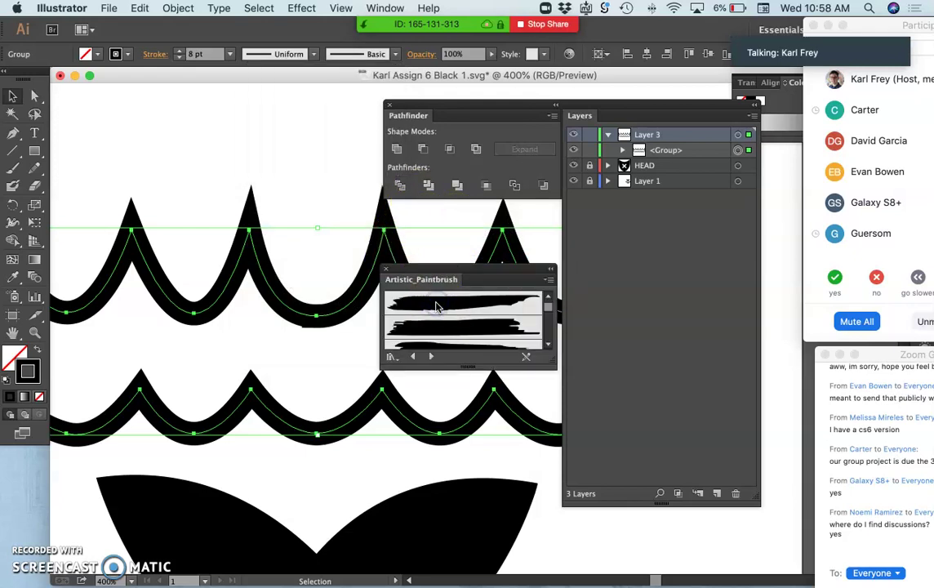
pyautogui.click(434, 307)
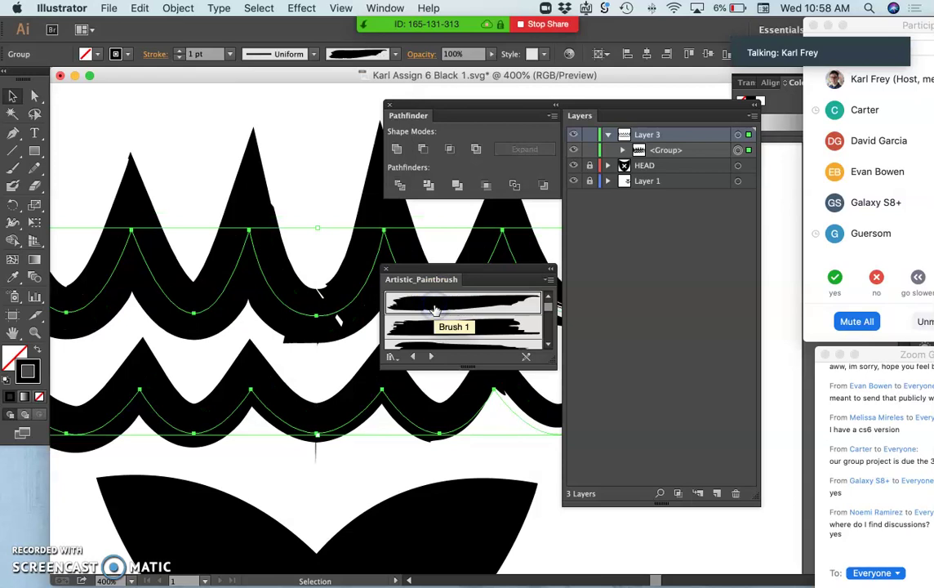
pyautogui.hscroll(3, 337, 369)
pyautogui.hscroll(2, 337, 369)
pyautogui.scroll(2, 337, 369)
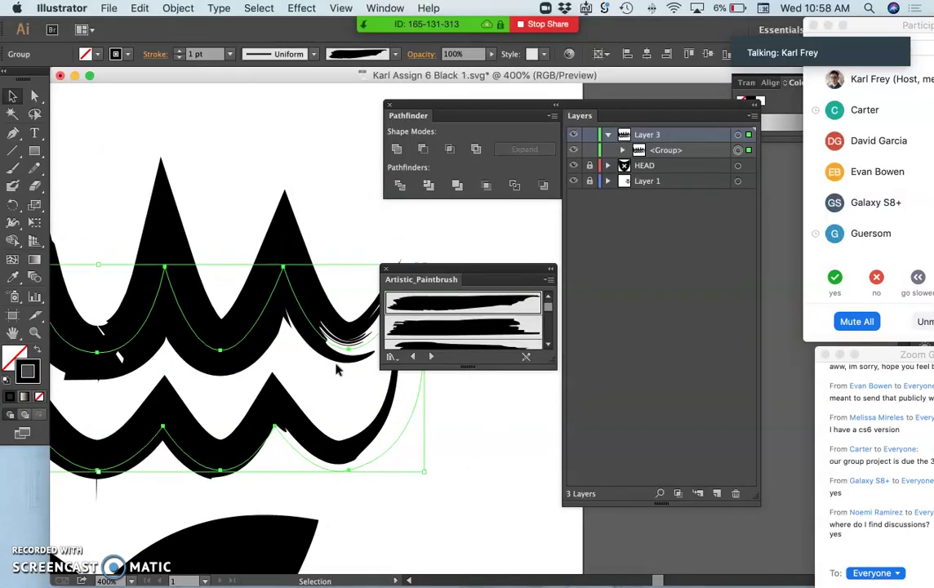
pyautogui.hscroll(-6, 338, 369)
pyautogui.hscroll(5, 337, 369)
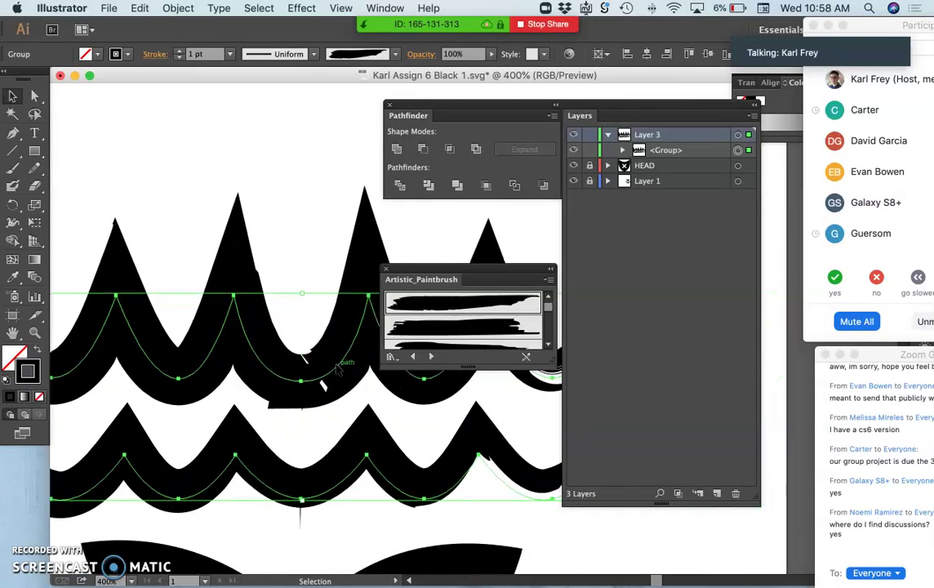
# Return the scalloped outline to the Basic brush, set its stroke weight to 8 pt, and deselect it.
pyautogui.click(395, 54)
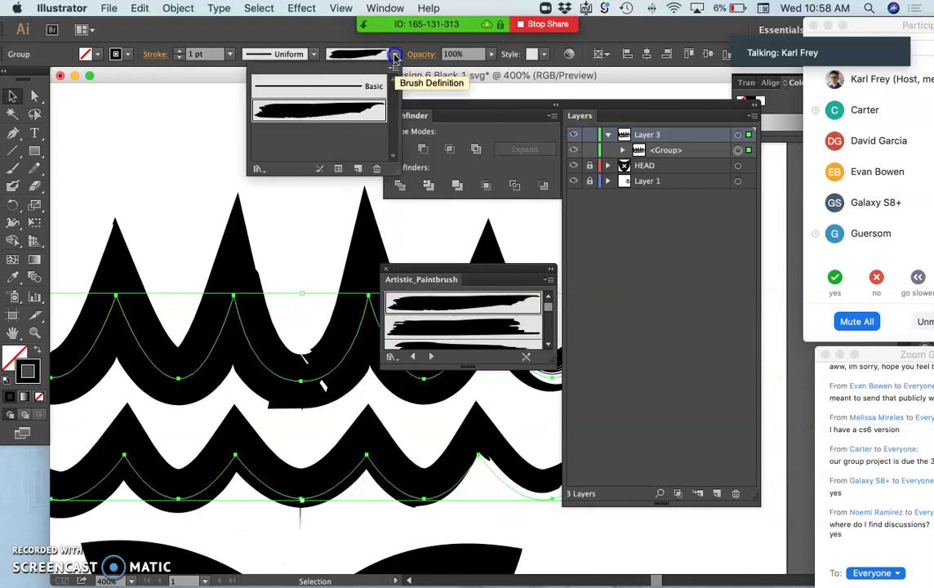
pyautogui.click(364, 84)
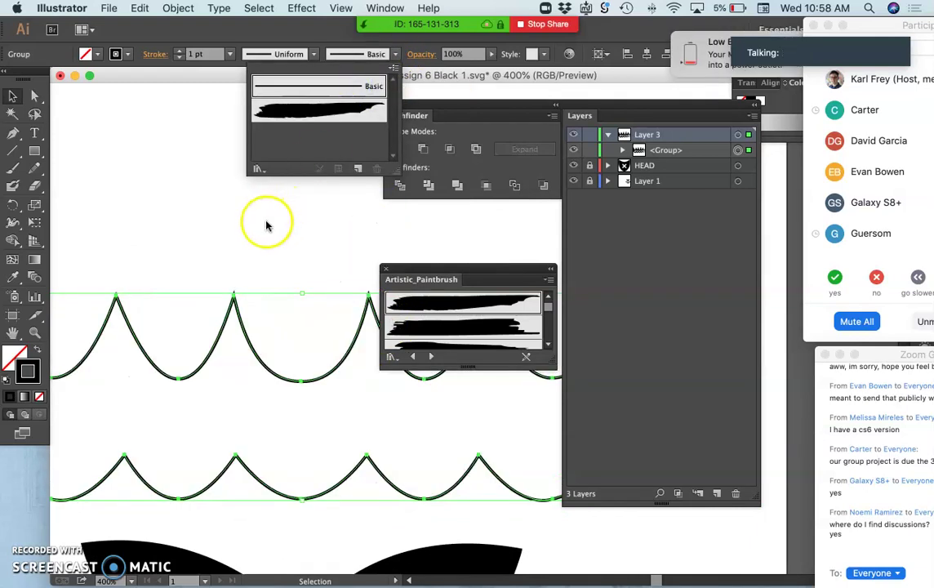
pyautogui.click(181, 53)
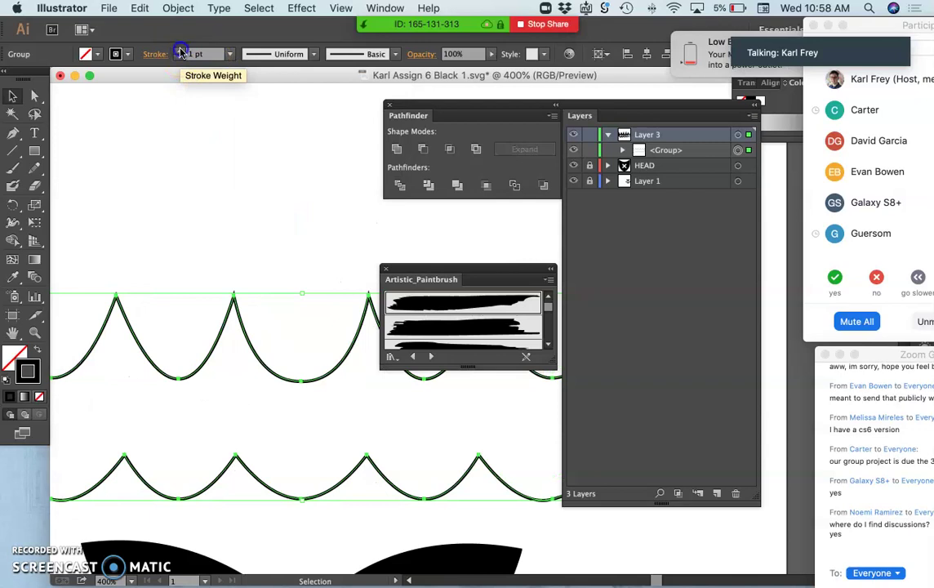
pyautogui.click(181, 54)
pyautogui.click(182, 53)
pyautogui.click(181, 53)
pyautogui.click(181, 53)
pyautogui.click(181, 53)
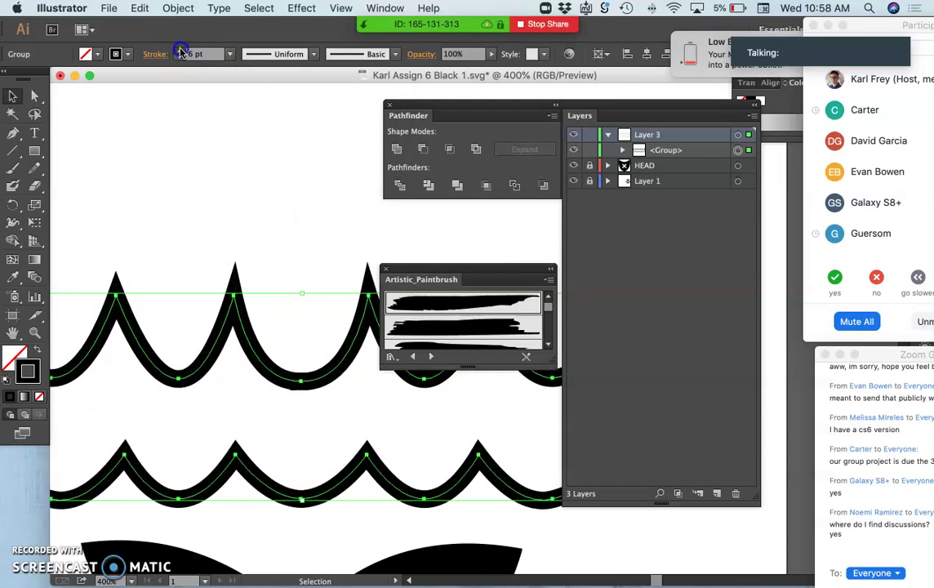
pyautogui.click(181, 53)
pyautogui.click(181, 53)
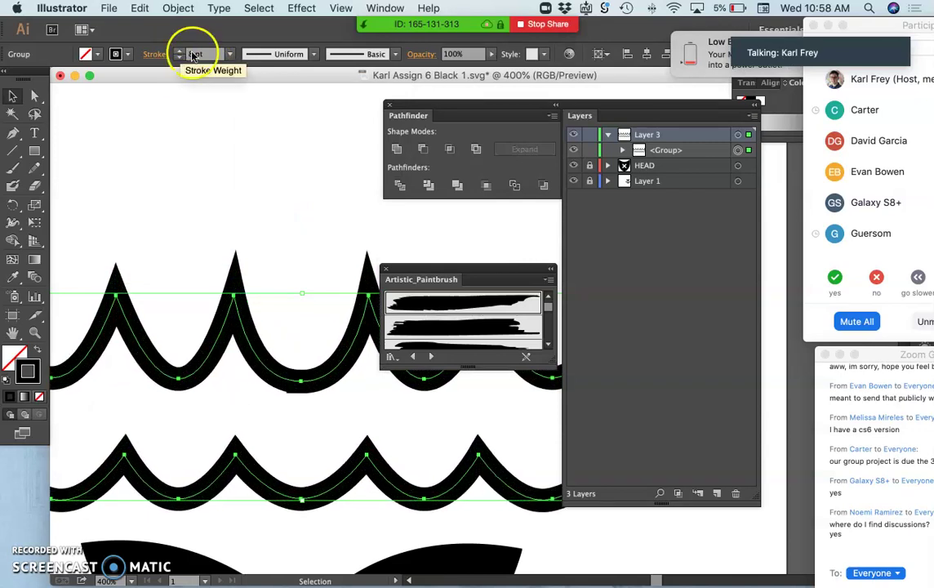
pyautogui.click(219, 154)
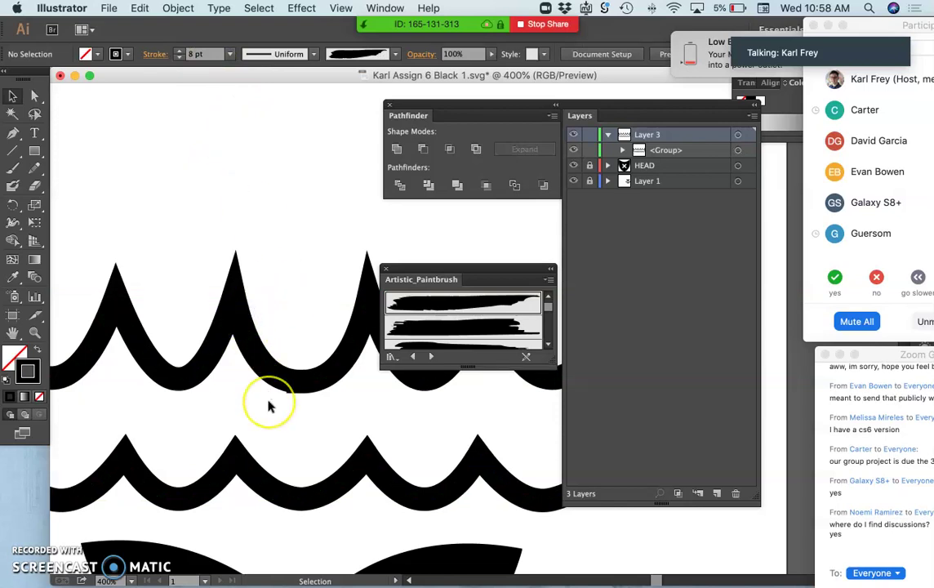
# Examine the scalloped outline's edges up close, from its points to the middle scallop of the upper edge.
pyautogui.scroll(-1, 269, 405)
pyautogui.hscroll(-3, 269, 406)
pyautogui.hscroll(4, 269, 402)
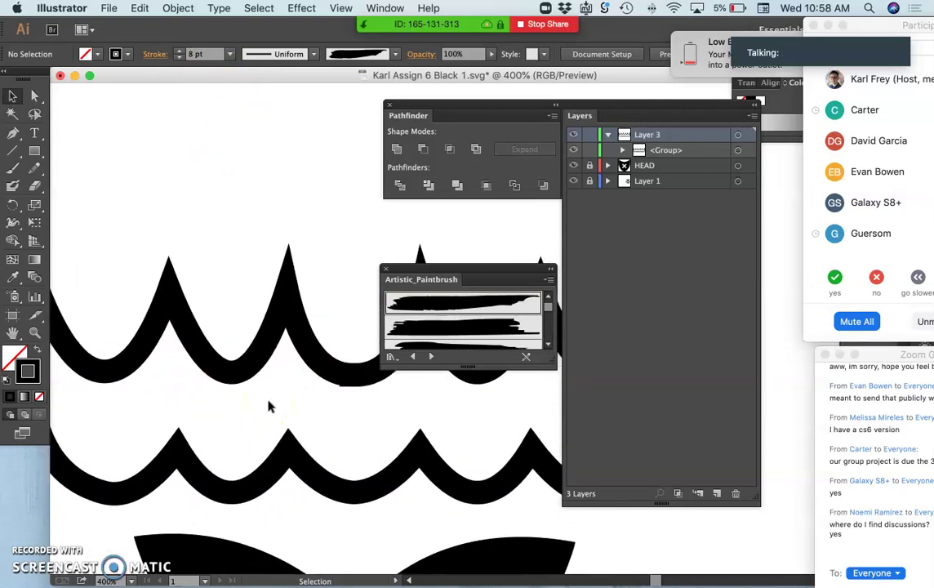
pyautogui.press('super+plus')
pyautogui.press('super+plus')
pyautogui.hotkey('ctrl', '=')
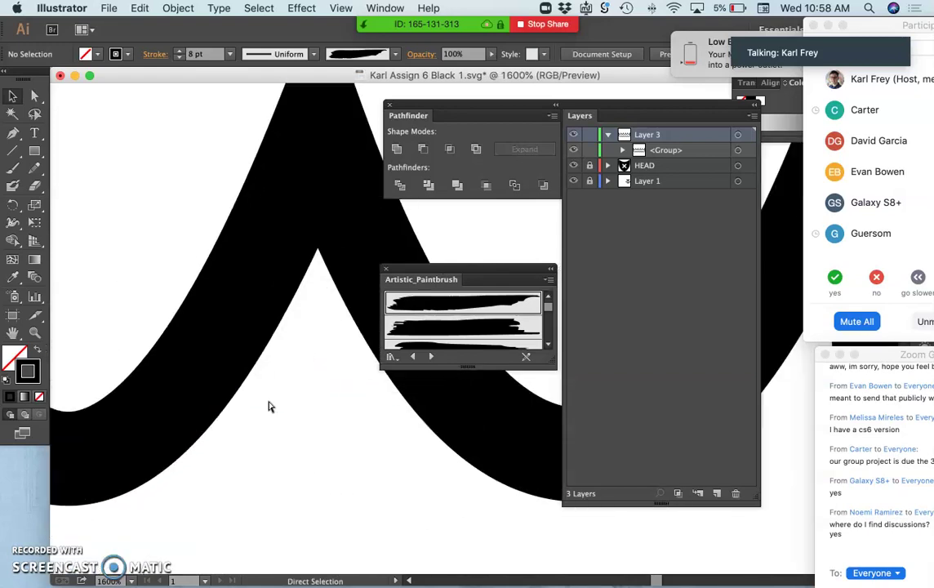
pyautogui.hotkey('ctrl', 'z')
pyautogui.hotkey('ctrl', 'z')
pyautogui.hotkey('ctrl', 'z')
pyautogui.hotkey('ctrl', 'z')
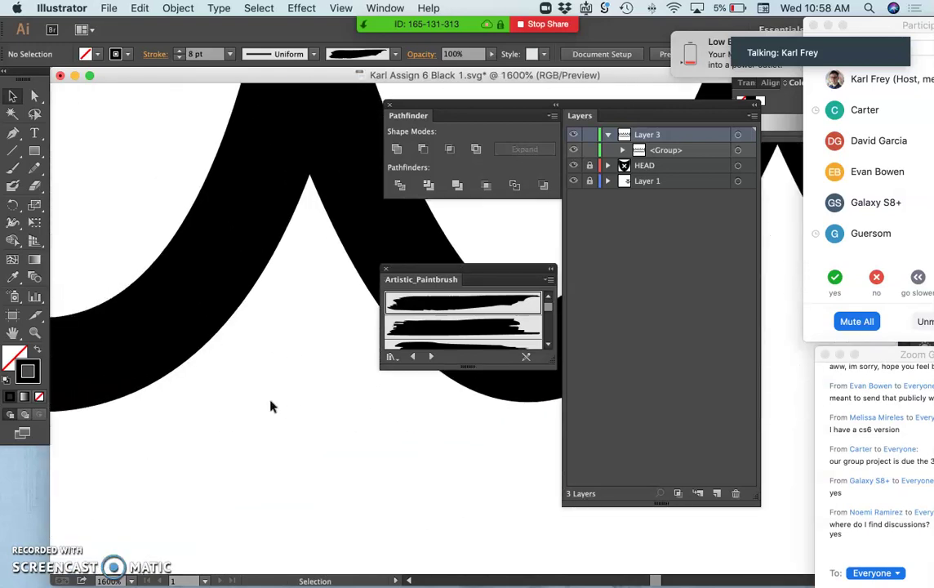
pyautogui.press('super+z')
# Select the scalloped outline and convert its stroke into a filled shape with Outline Stroke.
pyautogui.click(203, 367)
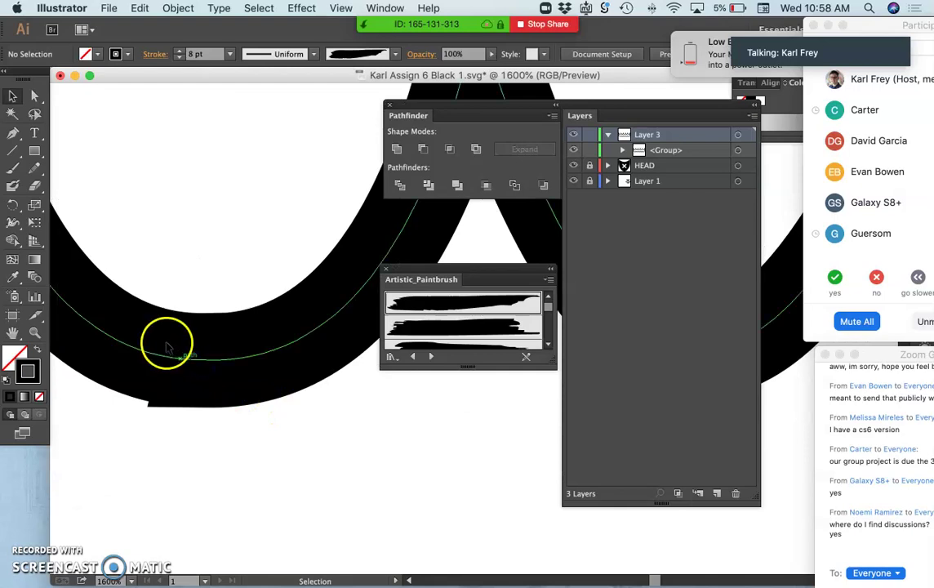
pyautogui.click(151, 407)
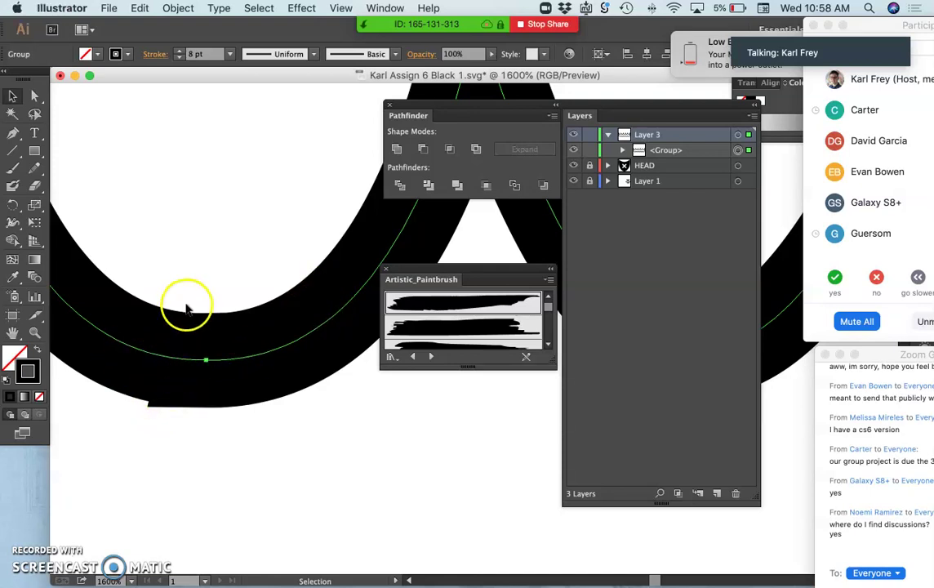
pyautogui.press('super+minus')
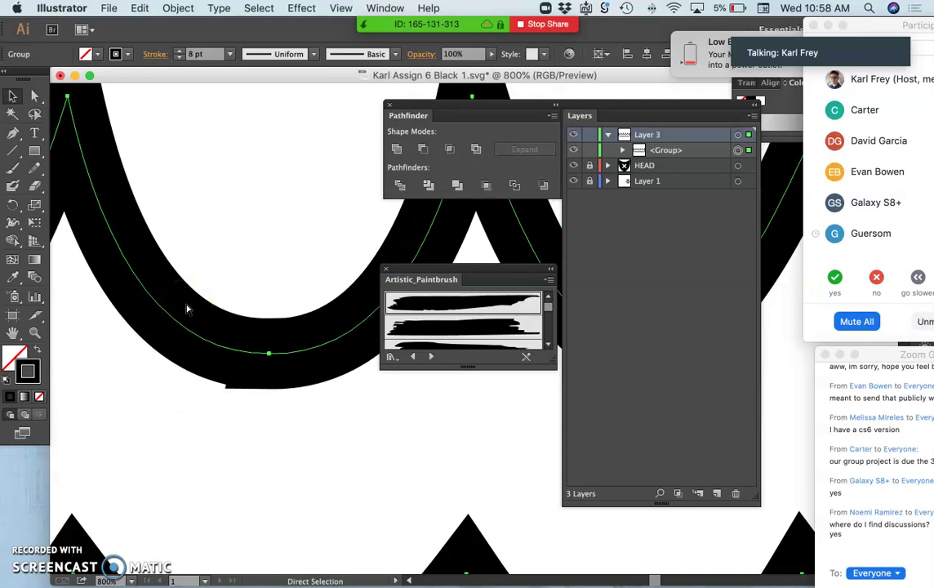
pyautogui.press('super+minus')
pyautogui.press('super+minus')
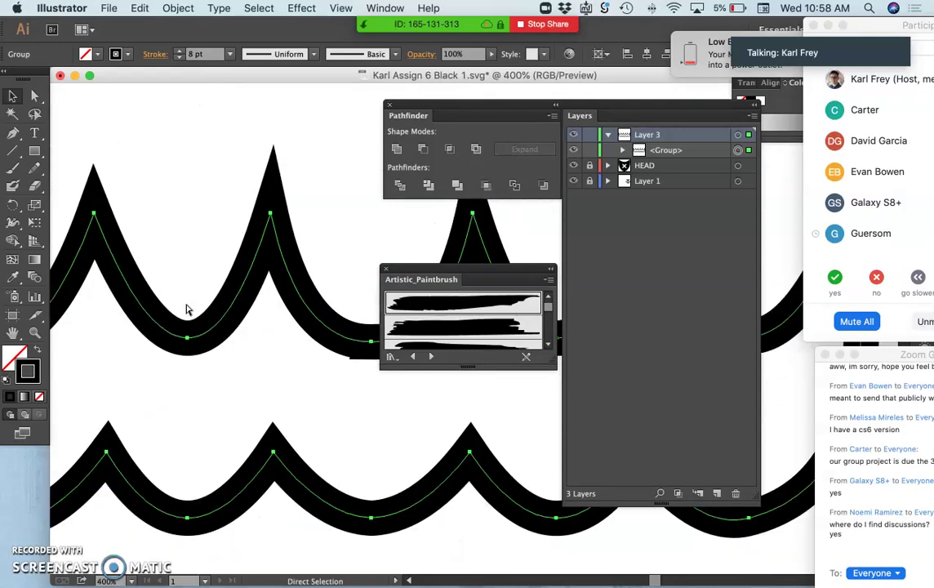
pyautogui.moveTo(554, 112); pyautogui.dragTo(642, 118)
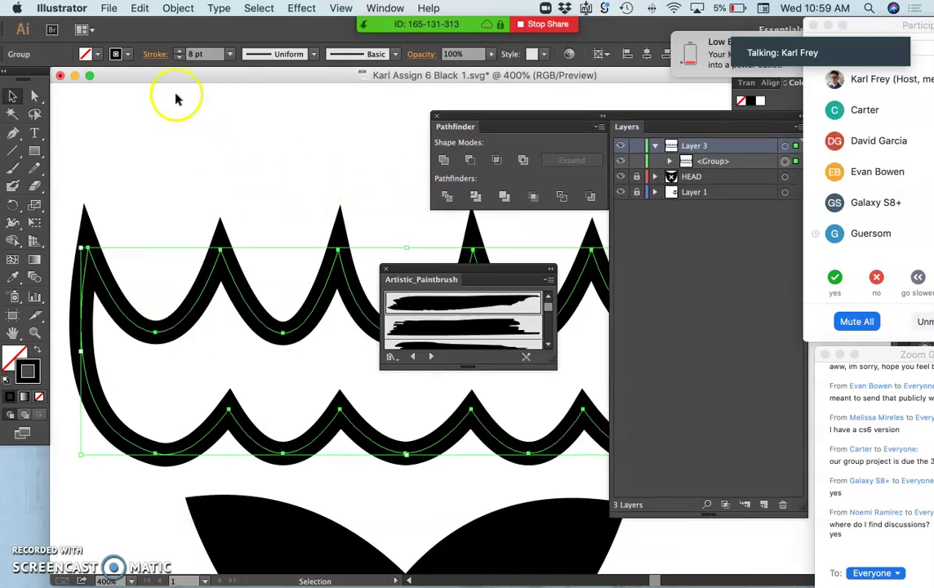
pyautogui.click(177, 9)
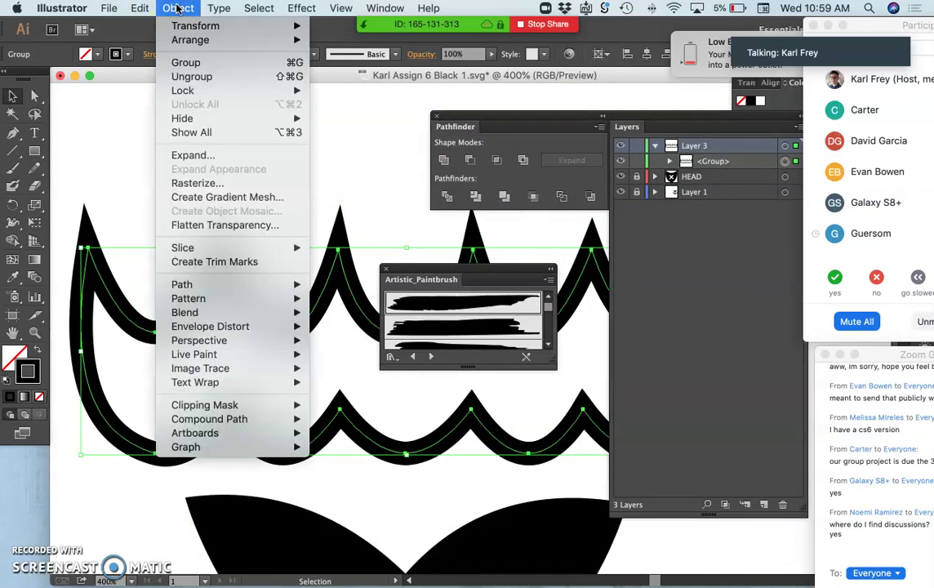
pyautogui.moveTo(178, 292)
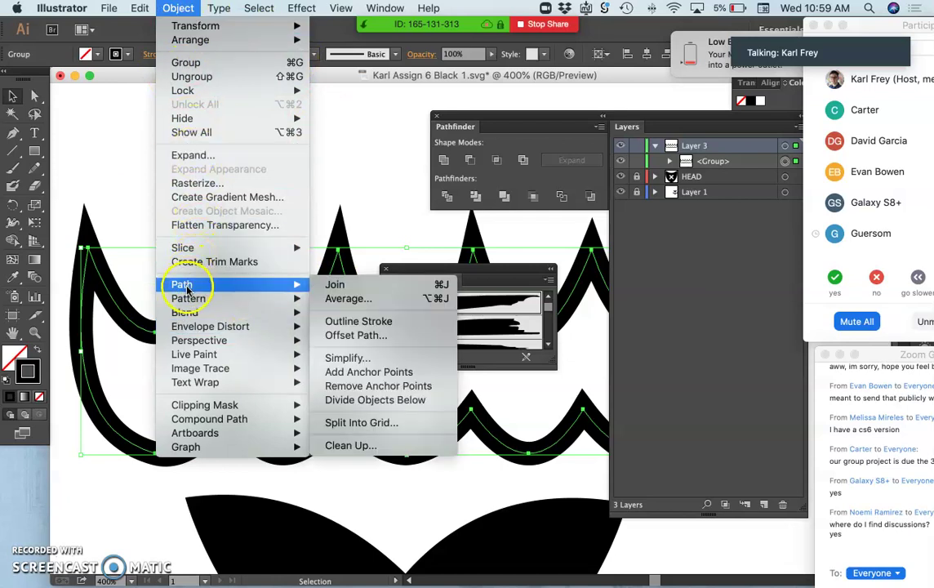
pyautogui.click(343, 321)
pyautogui.click(301, 312)
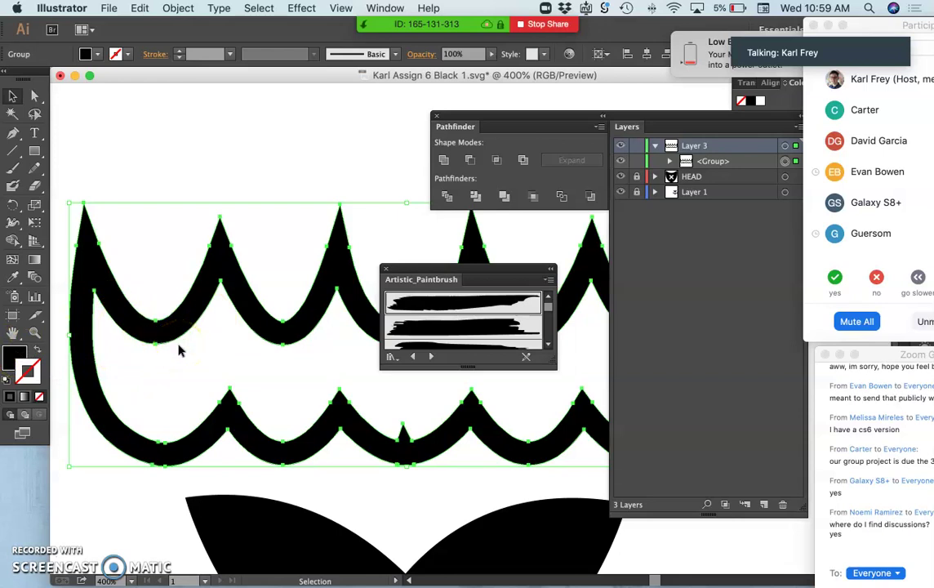
# Unite the overlapping pieces of the expanded scalloped outline into a single compound shape.
pyautogui.scroll(-3, 180, 351)
pyautogui.hscroll(4, 180, 351)
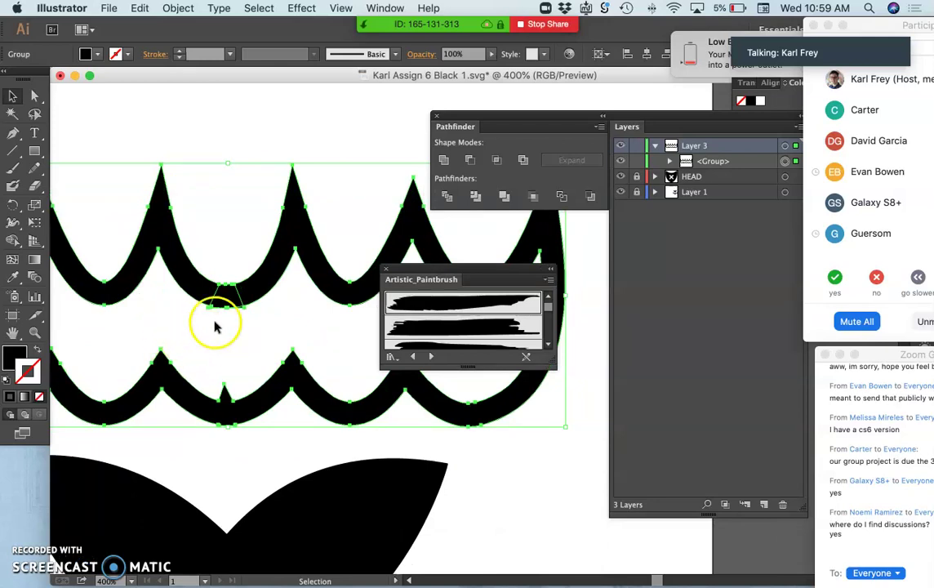
pyautogui.click(443, 160)
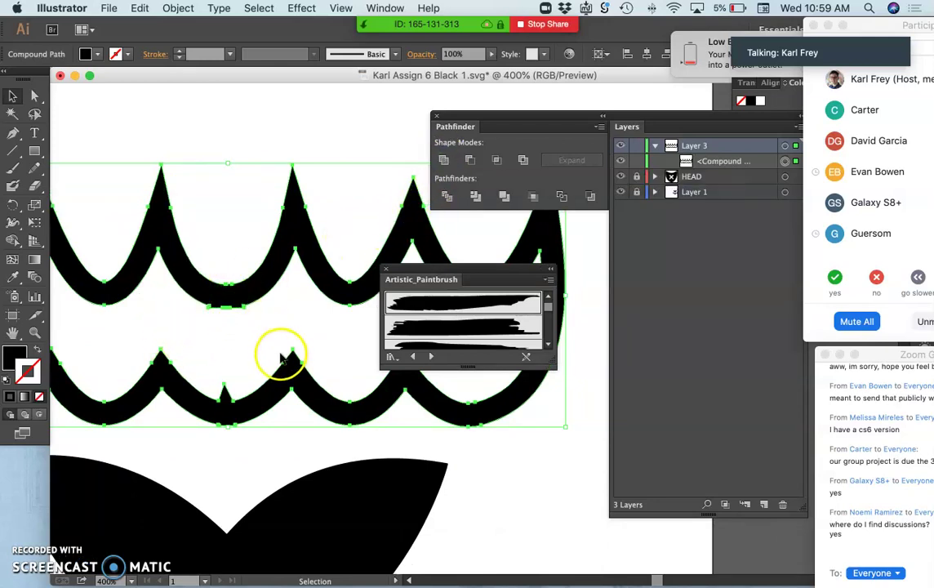
# Examine the united shape's contour and anchor points up close, especially at the middle scallop of the upper band.
pyautogui.press('super+=')
pyautogui.press('super+=')
pyautogui.press('super+=')
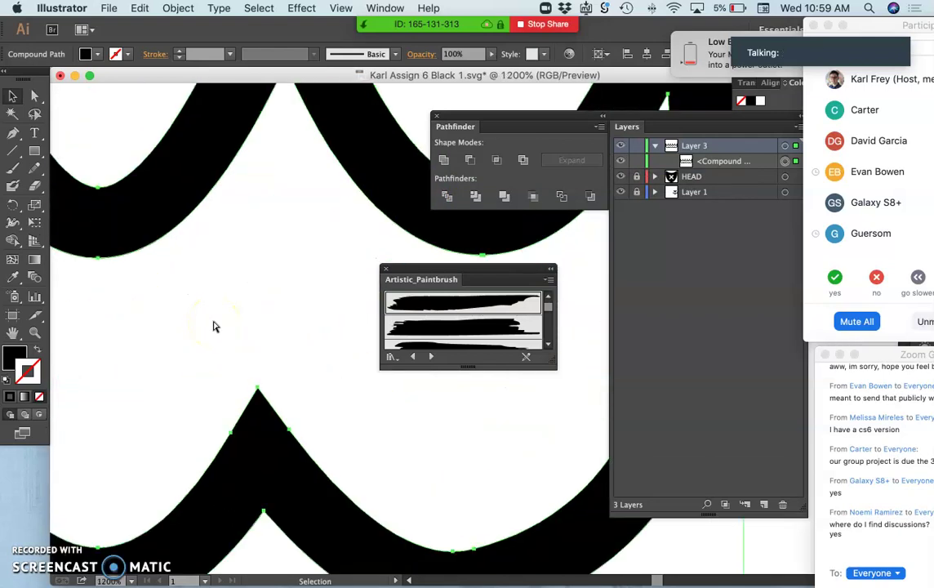
pyautogui.hscroll(5, 214, 327)
pyautogui.hscroll(-18, 214, 322)
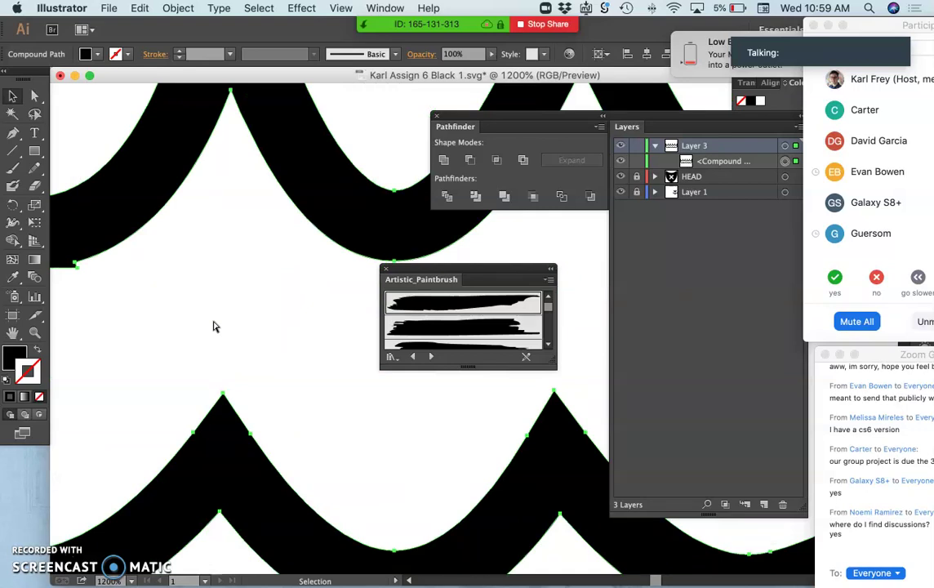
pyautogui.scroll(2, 214, 321)
pyautogui.hscroll(1, 207, 321)
pyautogui.hscroll(3, 207, 327)
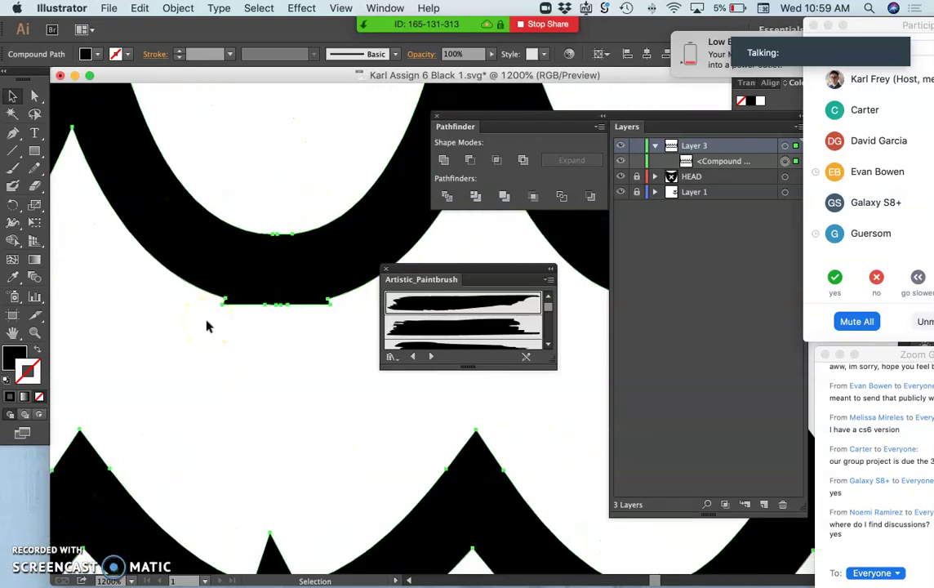
# Move the Artistic_Paintbrush panel clear of the flat notch under the upper band's middle scallop.
pyautogui.press('super+equal')
pyautogui.hscroll(5, 206, 327)
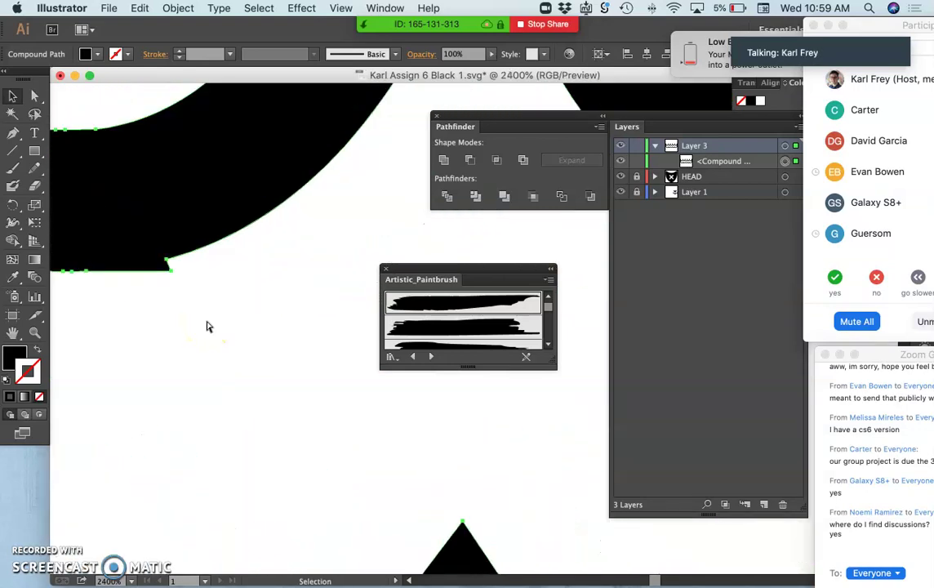
pyautogui.click(202, 263)
pyautogui.hscroll(-3, 184, 237)
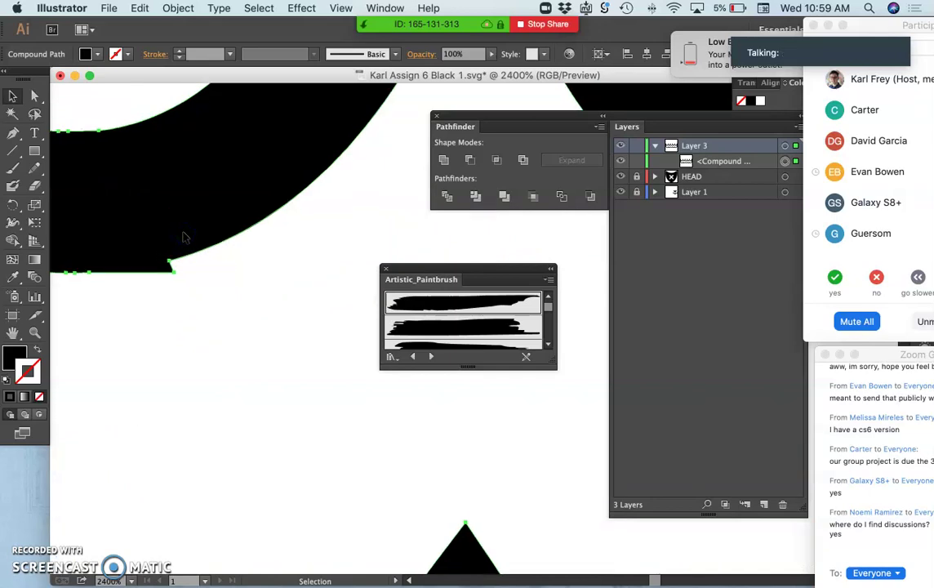
pyautogui.scroll(5, 184, 236)
pyautogui.hscroll(-3, 183, 237)
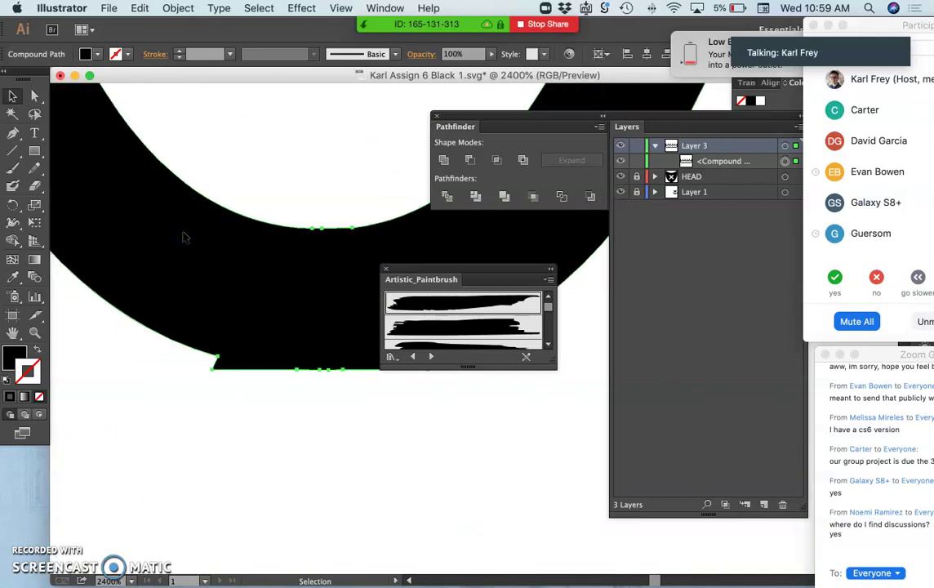
pyautogui.scroll(-2, 184, 237)
pyautogui.hscroll(2, 184, 236)
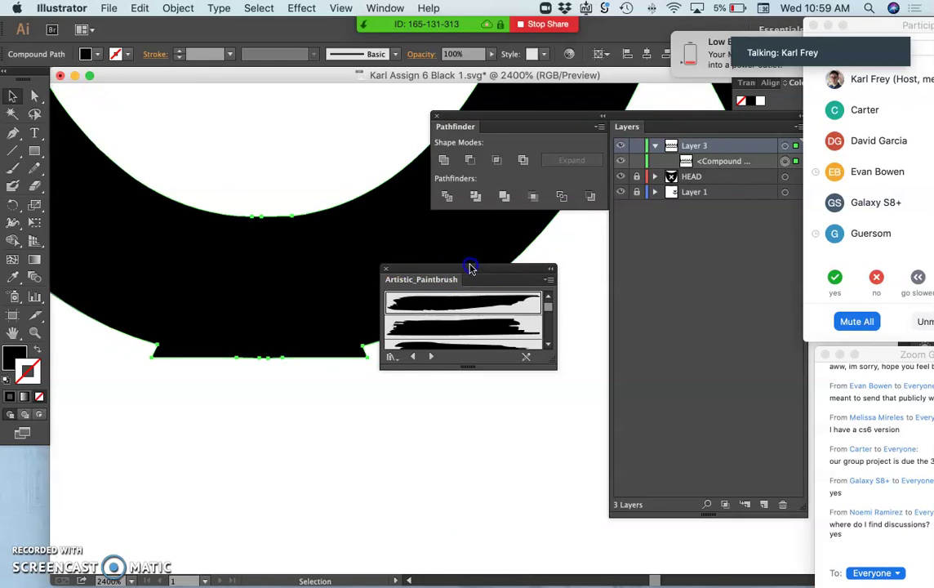
pyautogui.moveTo(471, 267); pyautogui.dragTo(560, 370)
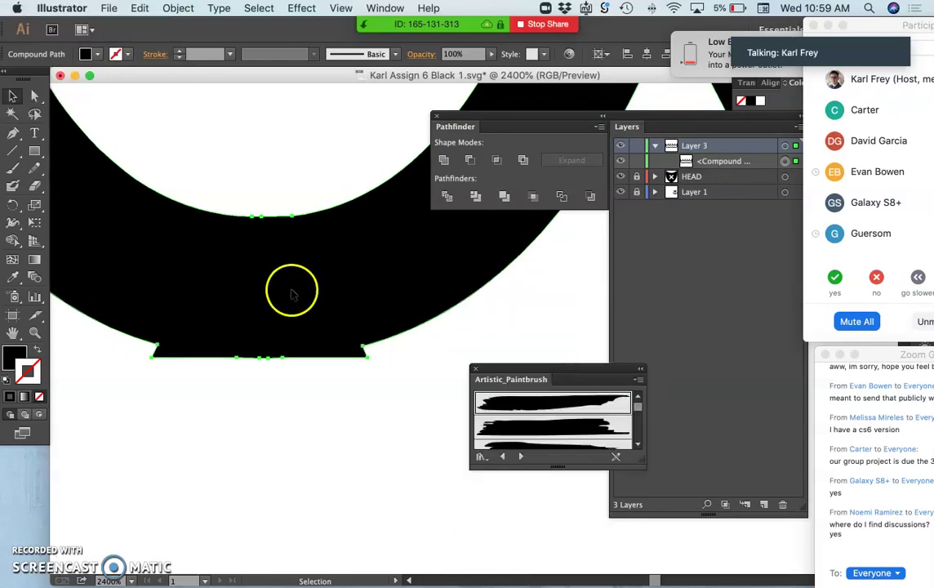
# Redraw the underside of the upper band's middle scallop with the Pencil tool, replacing the flat protruding notch with a smooth curve.
pyautogui.click(34, 169)
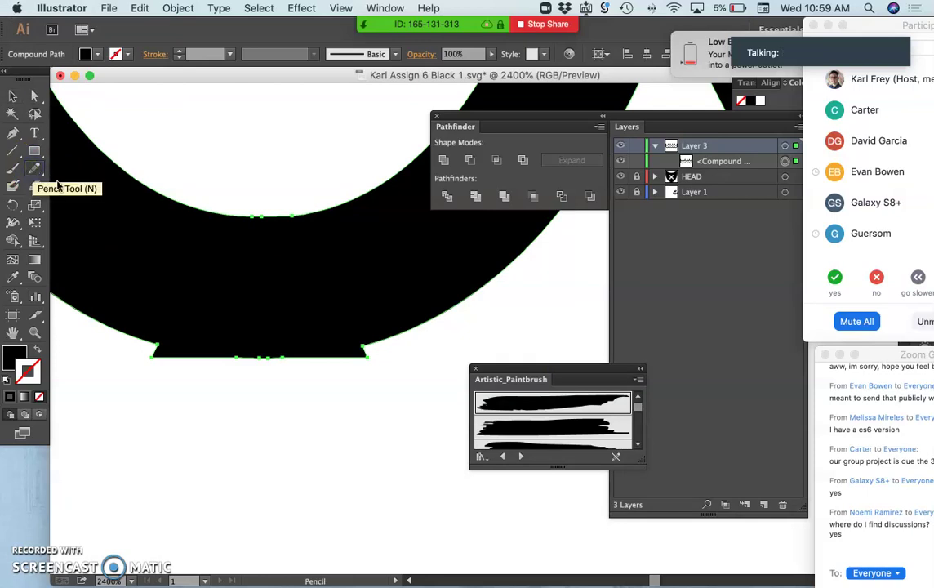
pyautogui.click(168, 305)
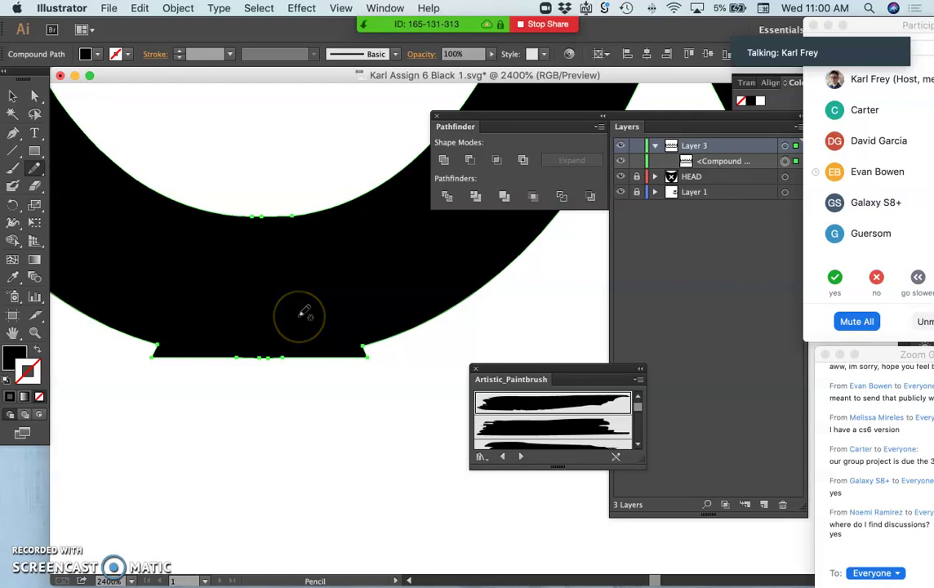
pyautogui.moveTo(302, 314)
pyautogui.mouseDown()
pyautogui.moveTo(358, 308)
pyautogui.moveTo(389, 280)
pyautogui.moveTo(369, 265)
pyautogui.moveTo(193, 327)
pyautogui.moveTo(154, 326)
pyautogui.moveTo(189, 325)
pyautogui.moveTo(163, 329)
pyautogui.moveTo(120, 281)
pyautogui.moveTo(152, 339)
pyautogui.mouseUp()
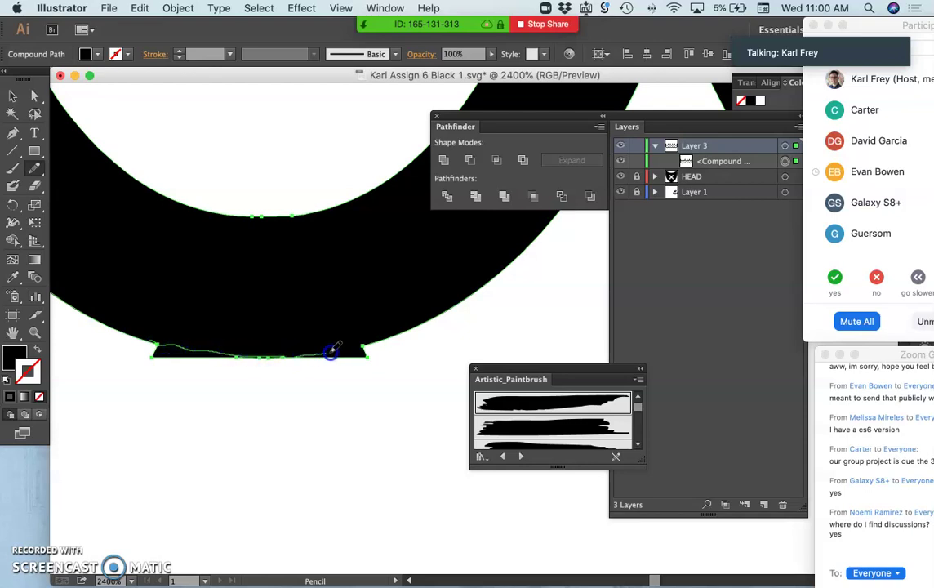
pyautogui.moveTo(419, 337)
pyautogui.mouseDown()
pyautogui.moveTo(345, 354)
pyautogui.moveTo(293, 330)
pyautogui.mouseUp()
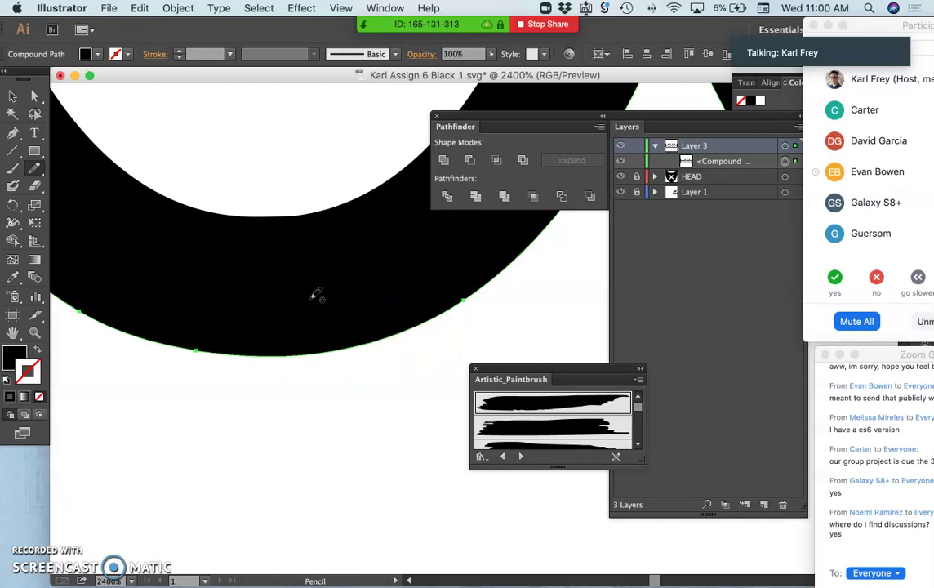
# Remove the triangular spike from the upper edge of the lower band's middle scallop by redrawing that edge as a curve with the Pencil tool.
pyautogui.press('super+minus')
pyautogui.press('super+minus')
pyautogui.press('super+minus')
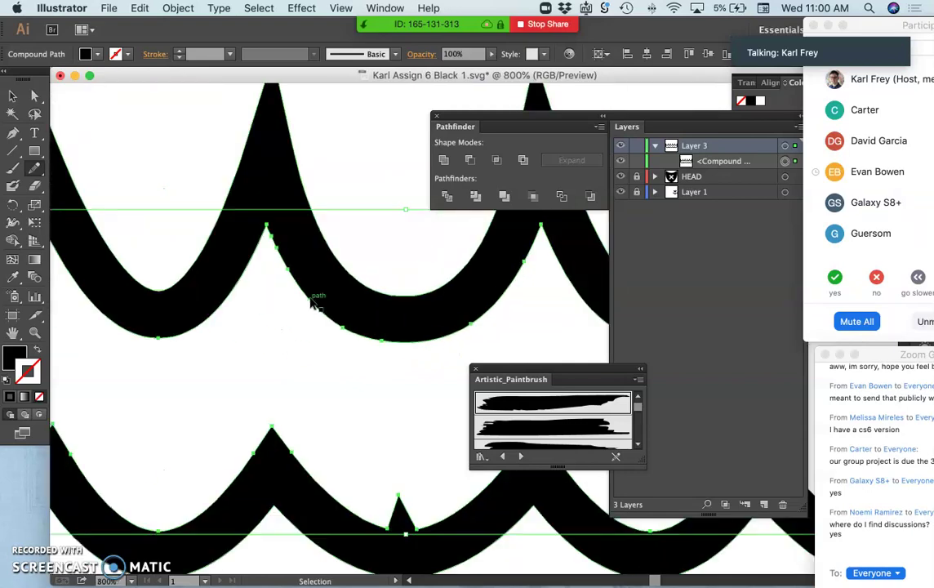
pyautogui.scroll(-5, 311, 304)
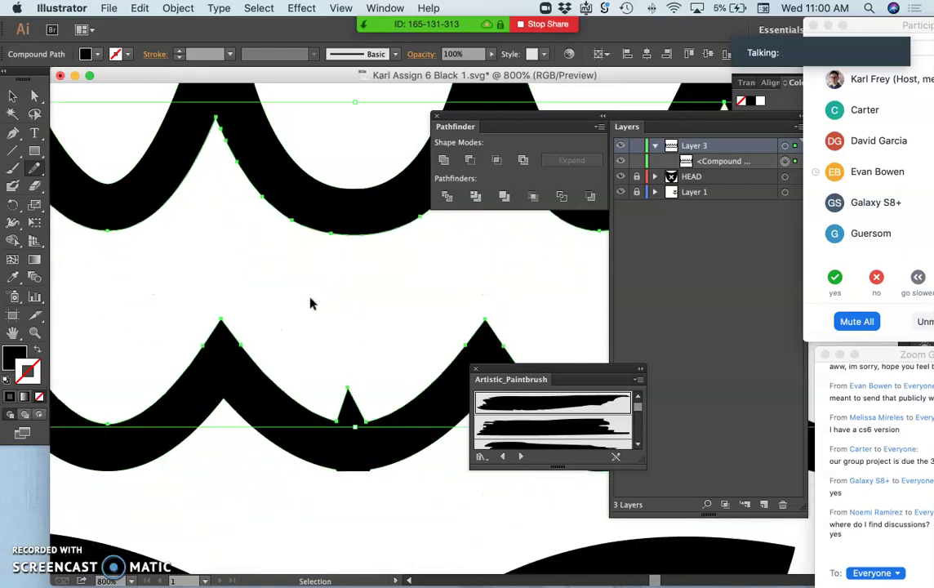
pyautogui.press('super+equal')
pyautogui.press('super+equal')
pyautogui.press('super+equal')
pyautogui.press('n')
pyautogui.scroll(-3, 310, 304)
pyautogui.hscroll(-2, 310, 304)
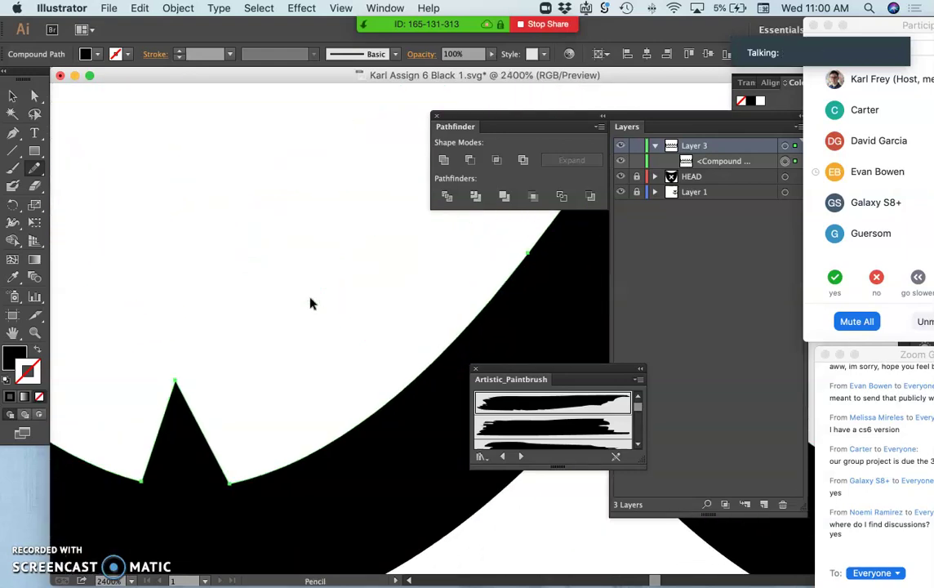
pyautogui.scroll(-4, 310, 304)
pyautogui.hscroll(-3, 310, 304)
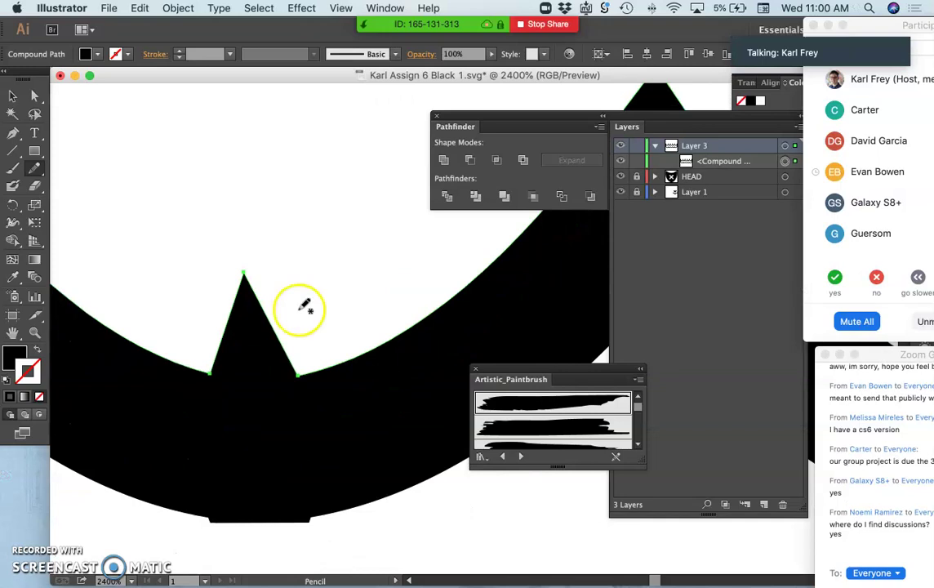
pyautogui.press('super+equal')
pyautogui.hscroll(-7, 299, 309)
pyautogui.scroll(-2, 300, 309)
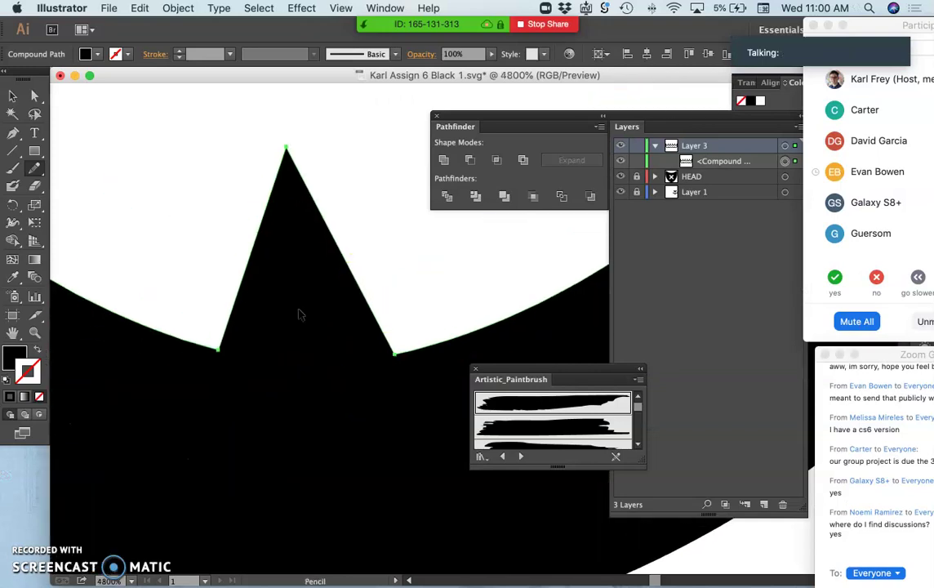
pyautogui.moveTo(213, 348); pyautogui.dragTo(270, 355)
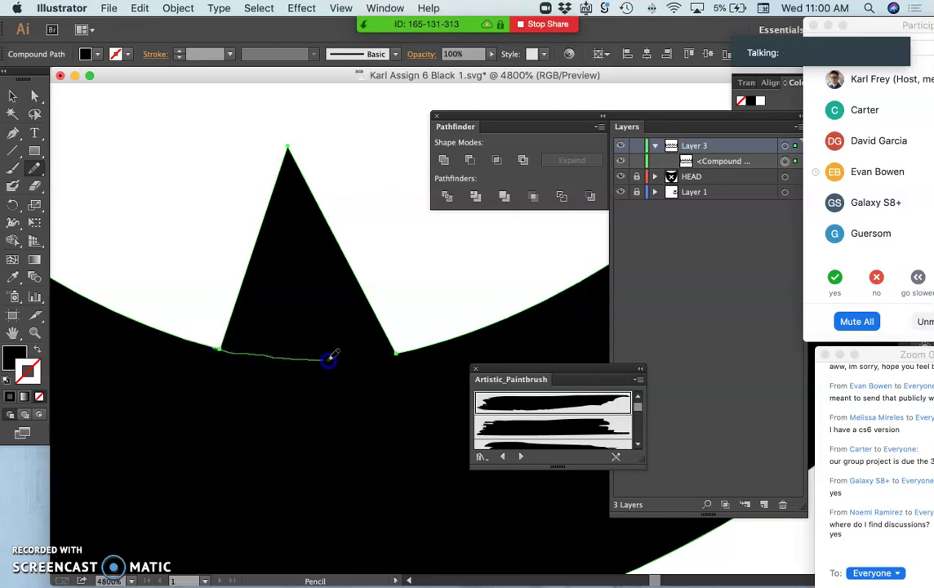
pyautogui.moveTo(329, 358); pyautogui.dragTo(390, 352)
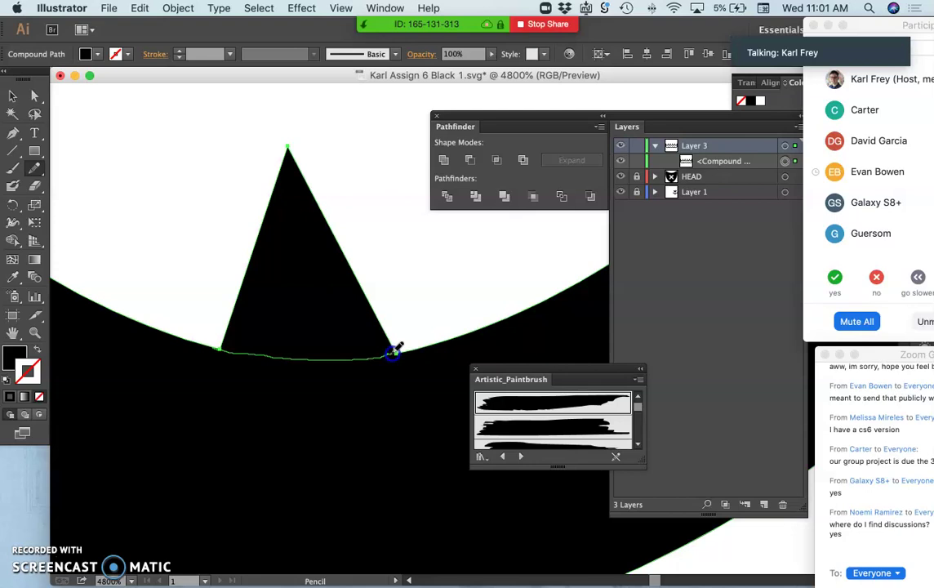
pyautogui.moveTo(395, 350); pyautogui.dragTo(396, 347)
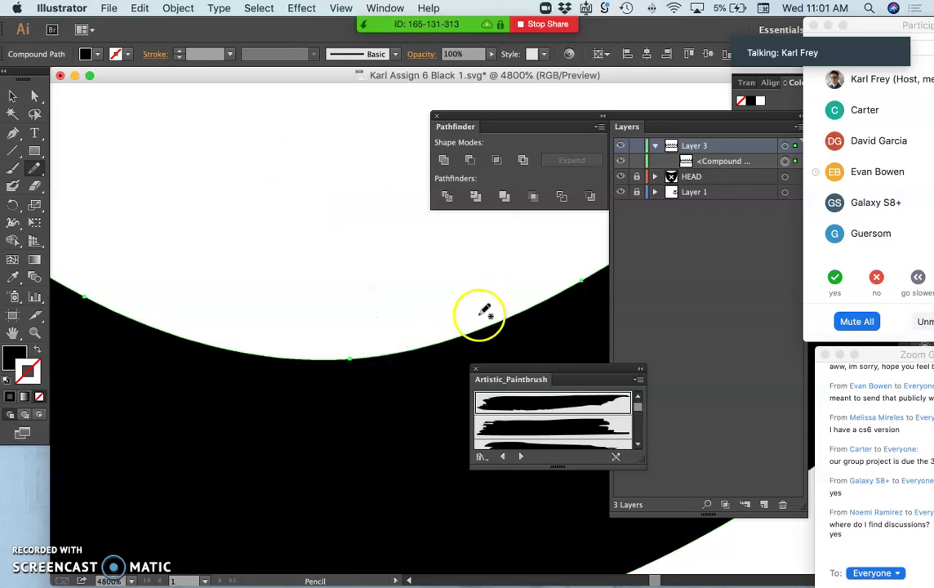
# Redraw the underside of the lower band's middle scallop with the Pencil tool to cut off its flat protruding tab.
pyautogui.scroll(-5, 320, 340)
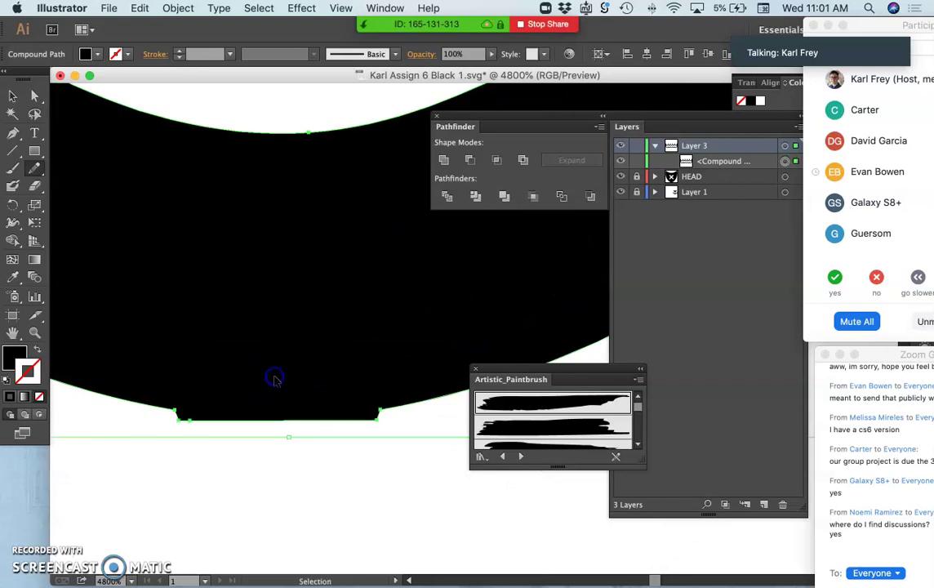
pyautogui.moveTo(173, 409); pyautogui.dragTo(173, 409)
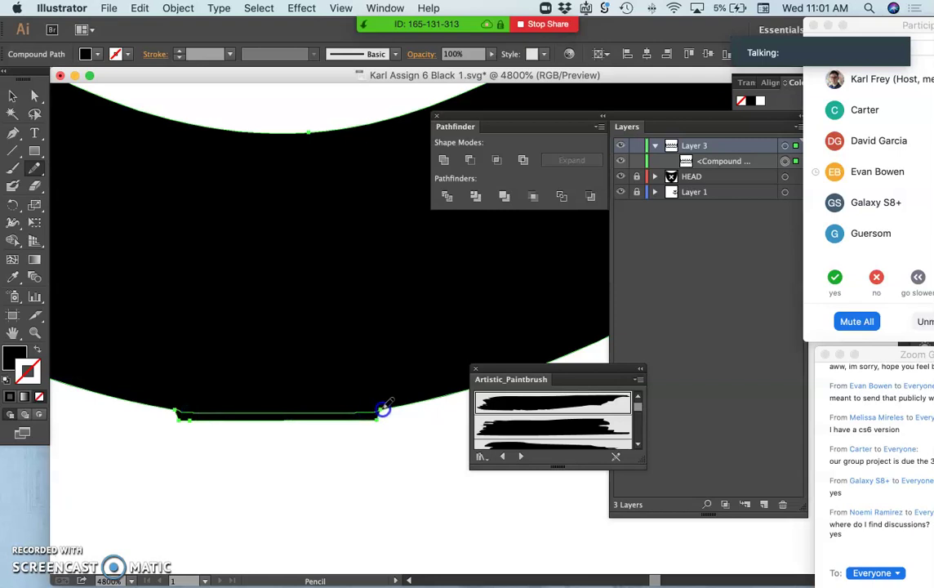
pyautogui.moveTo(383, 408); pyautogui.dragTo(381, 407)
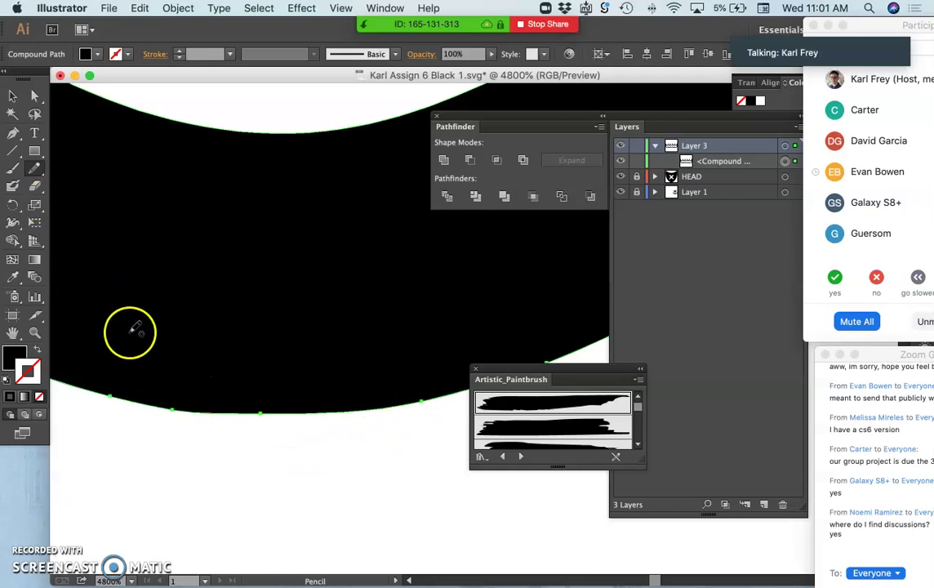
# Try to round the underside of the lower band's middle scallop with further Pencil strokes, and undo them.
pyautogui.moveTo(166, 408); pyautogui.dragTo(166, 407)
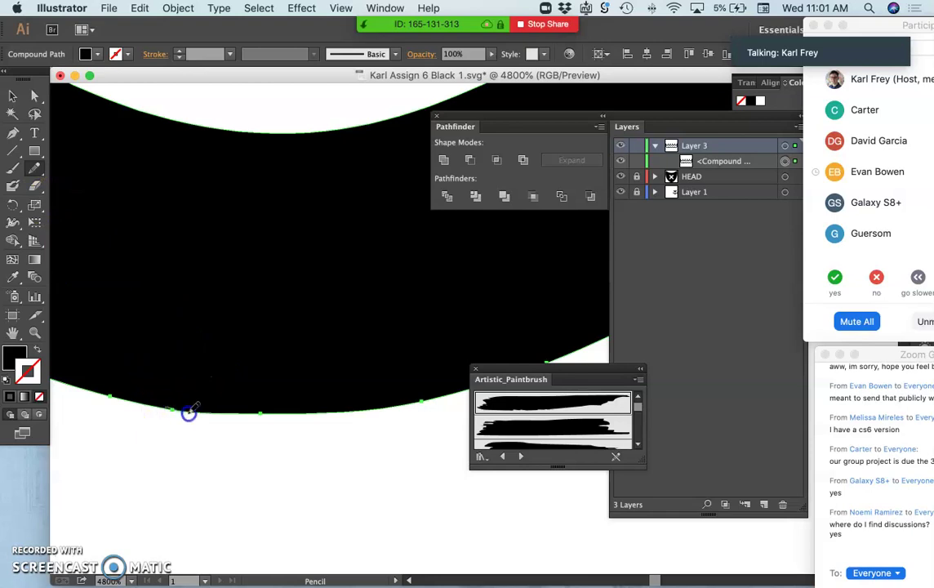
pyautogui.moveTo(274, 417); pyautogui.dragTo(277, 418)
pyautogui.moveTo(425, 400); pyautogui.dragTo(423, 398)
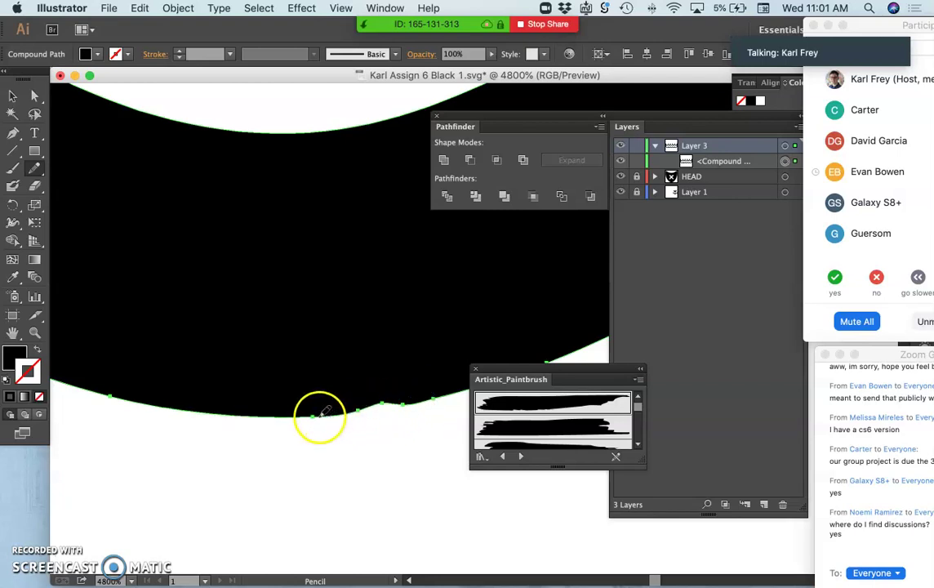
pyautogui.moveTo(319, 416); pyautogui.dragTo(424, 400)
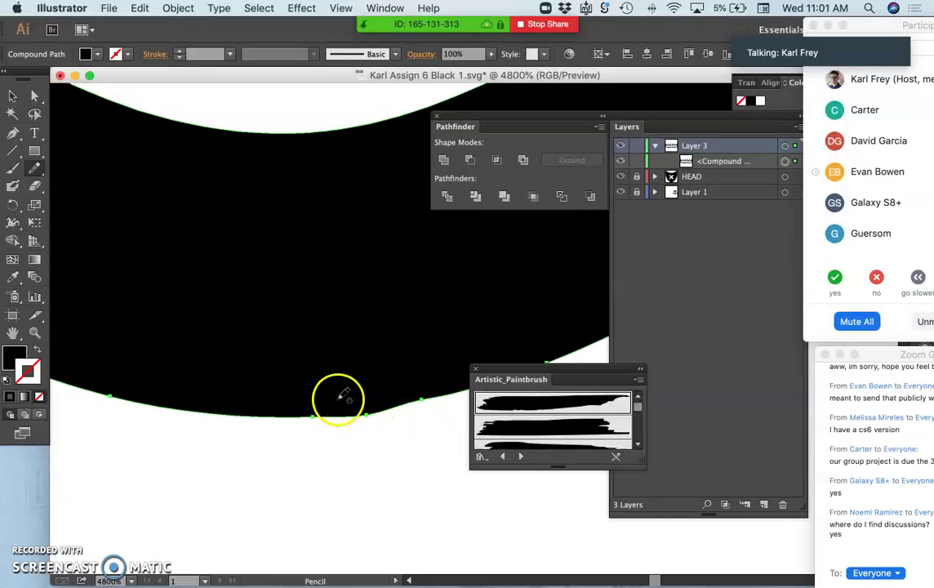
pyautogui.press('super+z')
pyautogui.press('super+z')
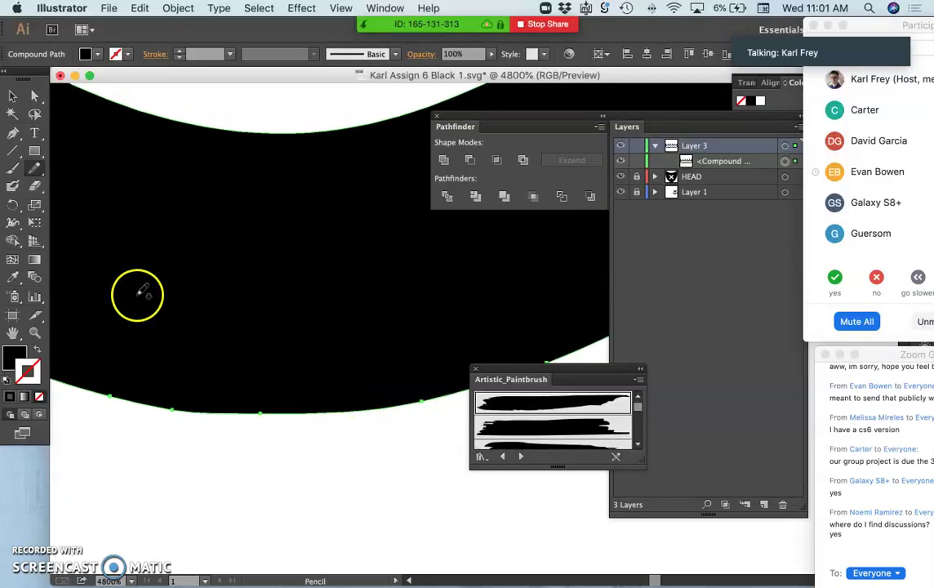
# Even out the underside curve of the lower band's middle scallop with the Smooth tool.
pyautogui.moveTo(35, 172); pyautogui.dragTo(76, 186)
pyautogui.moveTo(160, 402)
pyautogui.mouseDown()
pyautogui.moveTo(192, 411)
pyautogui.moveTo(450, 400)
pyautogui.moveTo(396, 410)
pyautogui.mouseUp()
pyautogui.moveTo(212, 418)
pyautogui.mouseDown()
pyautogui.moveTo(322, 419)
pyautogui.moveTo(279, 416)
pyautogui.moveTo(440, 392)
pyautogui.mouseUp()
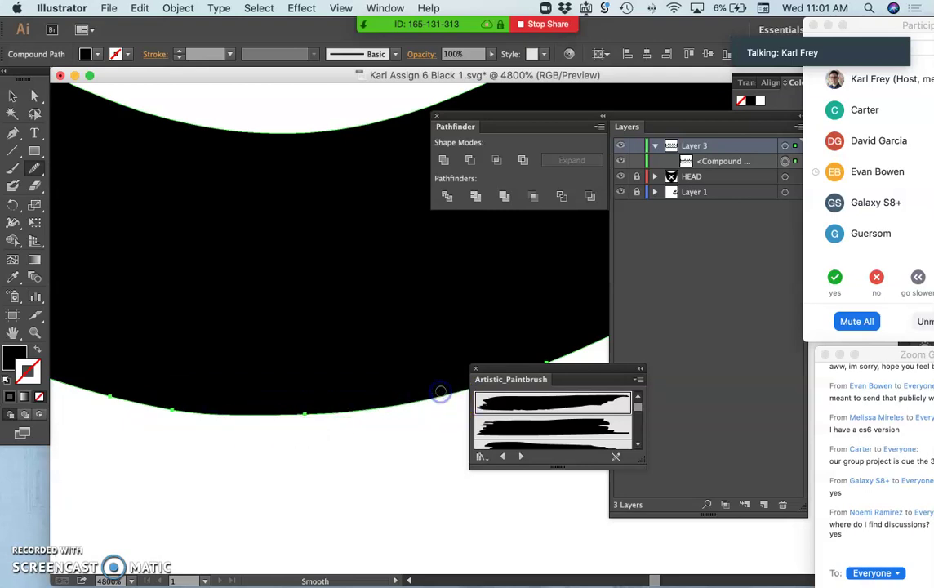
# Set the Pencil tool's Fidelity to the Accurate end of the scale.
pyautogui.scroll(3, 330, 430)
pyautogui.hscroll(3, 330, 430)
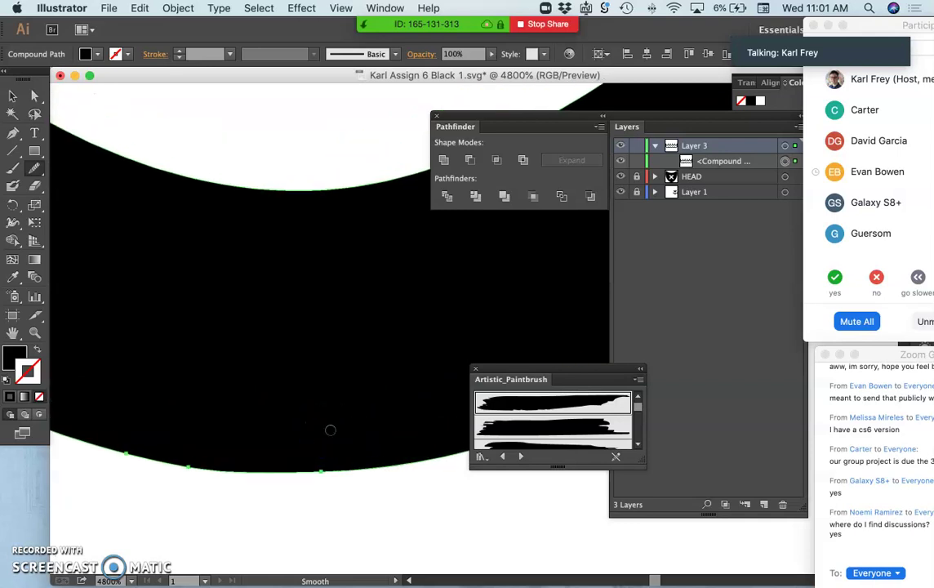
pyautogui.scroll(-4, 330, 430)
pyautogui.scroll(1, 330, 430)
pyautogui.scroll(3, 330, 430)
pyautogui.moveTo(127, 184)
pyautogui.mouseDown()
pyautogui.moveTo(117, 167)
pyautogui.moveTo(35, 167)
pyautogui.moveTo(60, 169)
pyautogui.mouseUp()
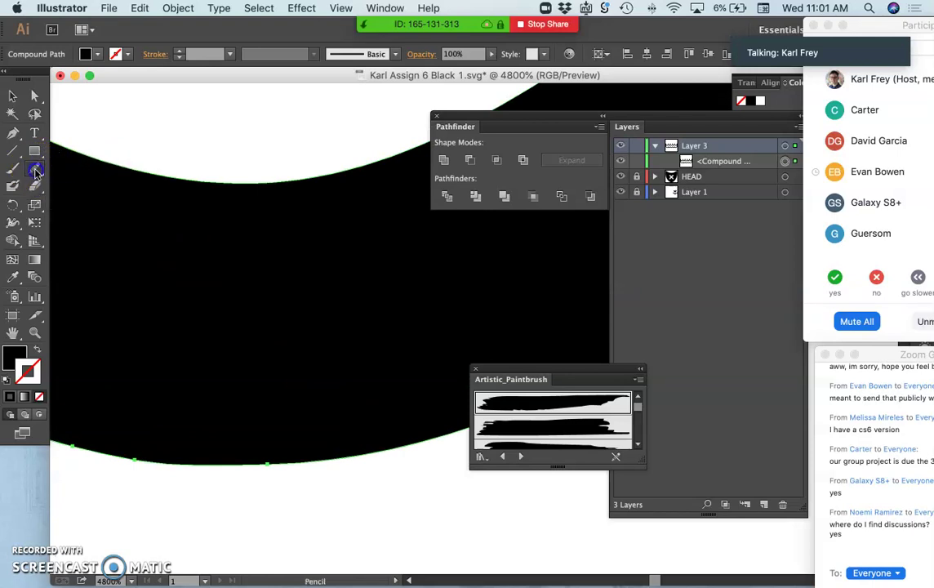
pyautogui.doubleClick(35, 171)
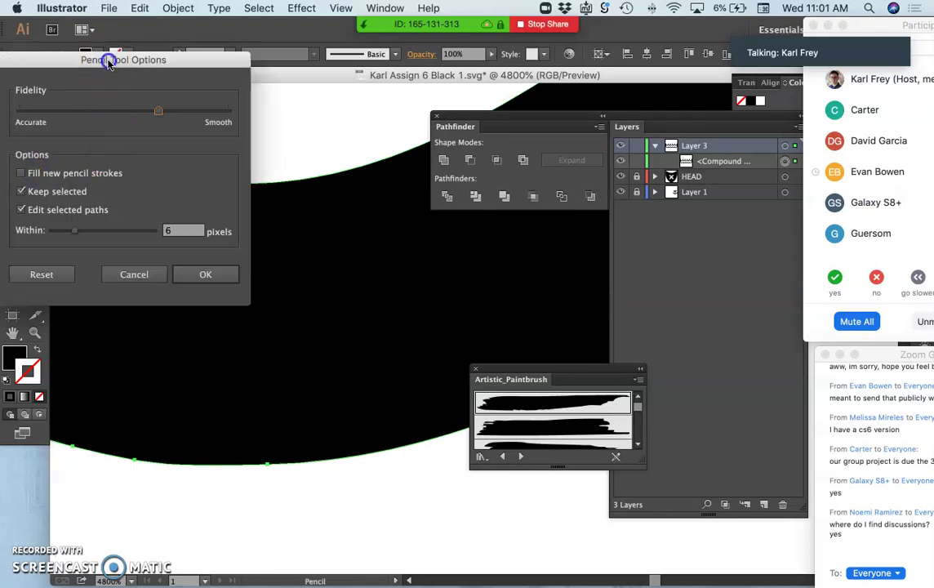
pyautogui.moveTo(108, 64); pyautogui.dragTo(285, 197)
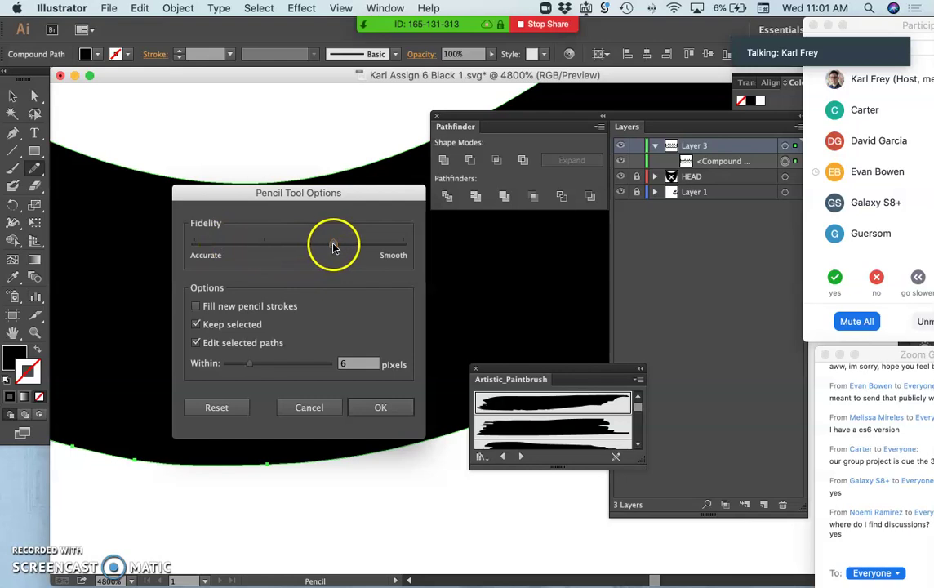
pyautogui.moveTo(333, 247); pyautogui.dragTo(204, 253)
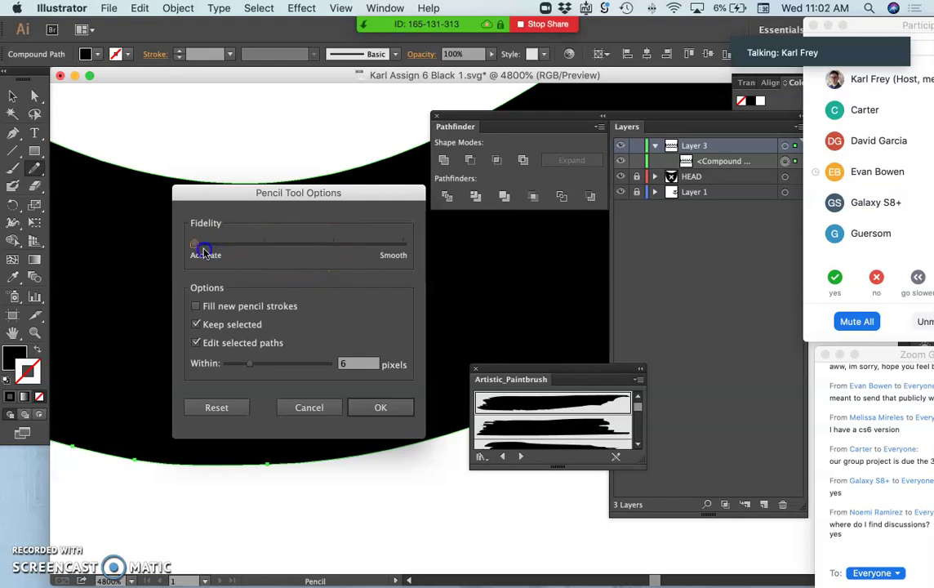
pyautogui.click(379, 407)
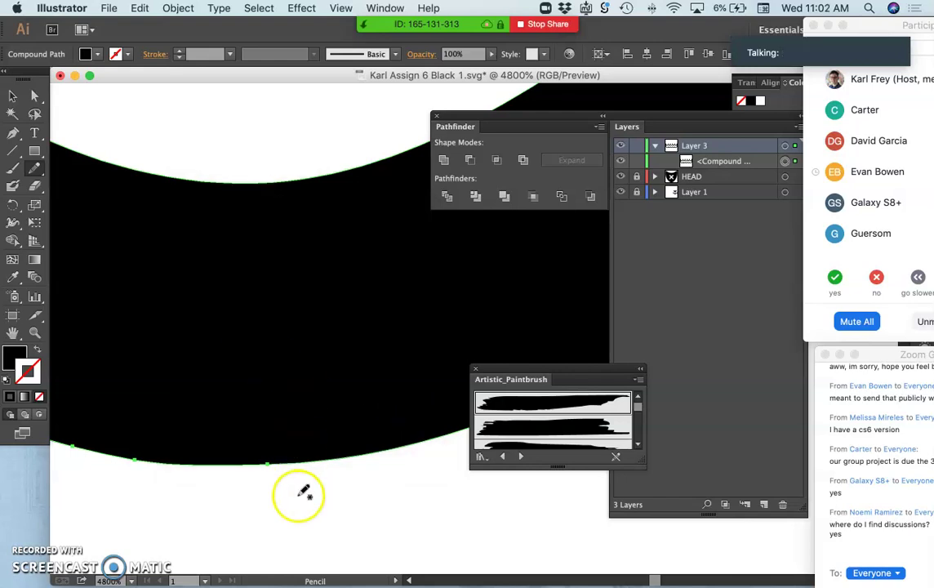
# Draw a closed freeform test shape with the Pencil tool below the lower band and give it a black fill with no stroke.
pyautogui.scroll(-5, 299, 492)
pyautogui.moveTo(264, 400)
pyautogui.mouseDown()
pyautogui.moveTo(245, 489)
pyautogui.moveTo(333, 489)
pyautogui.moveTo(322, 425)
pyautogui.moveTo(244, 445)
pyautogui.moveTo(302, 404)
pyautogui.moveTo(307, 356)
pyautogui.moveTo(151, 393)
pyautogui.moveTo(217, 407)
pyautogui.moveTo(260, 402)
pyautogui.mouseUp()
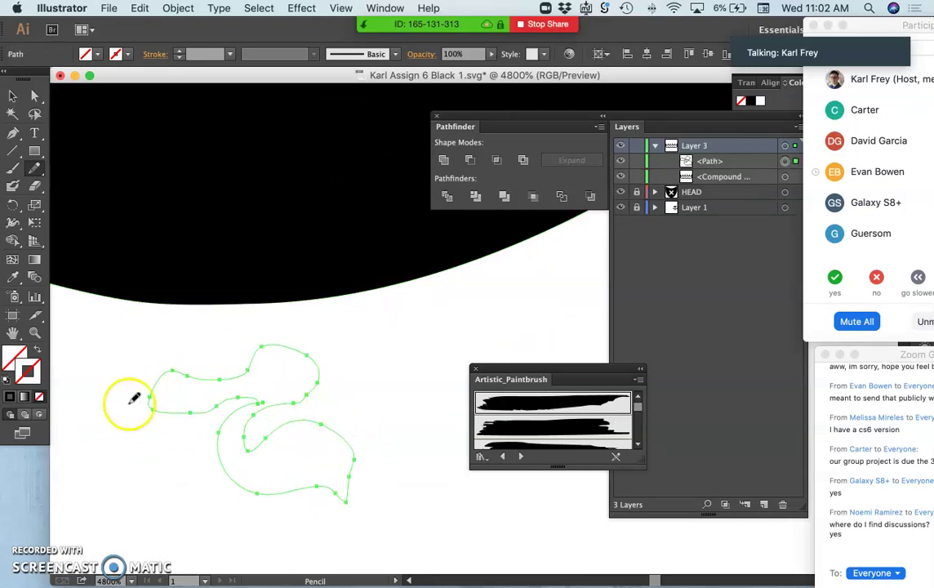
pyautogui.click(10, 397)
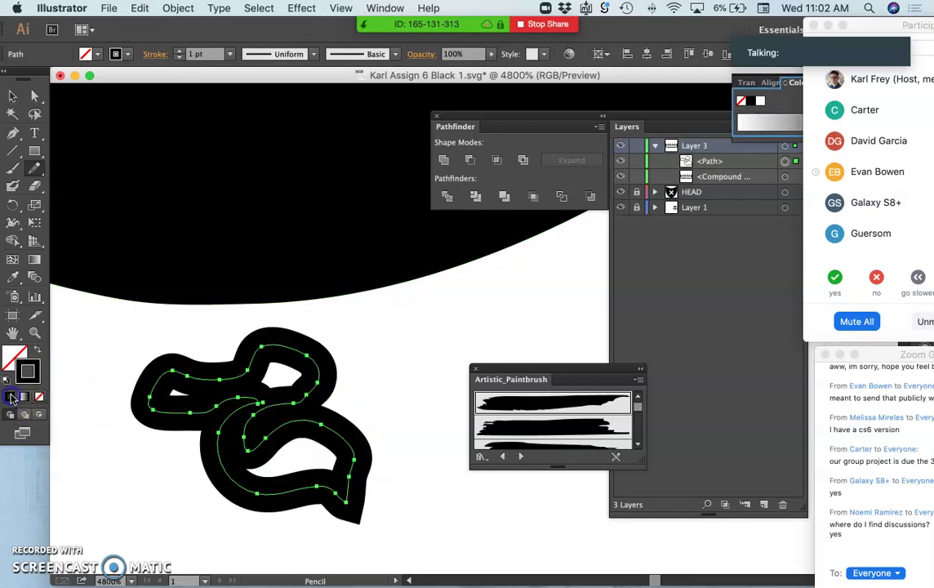
pyautogui.click(39, 351)
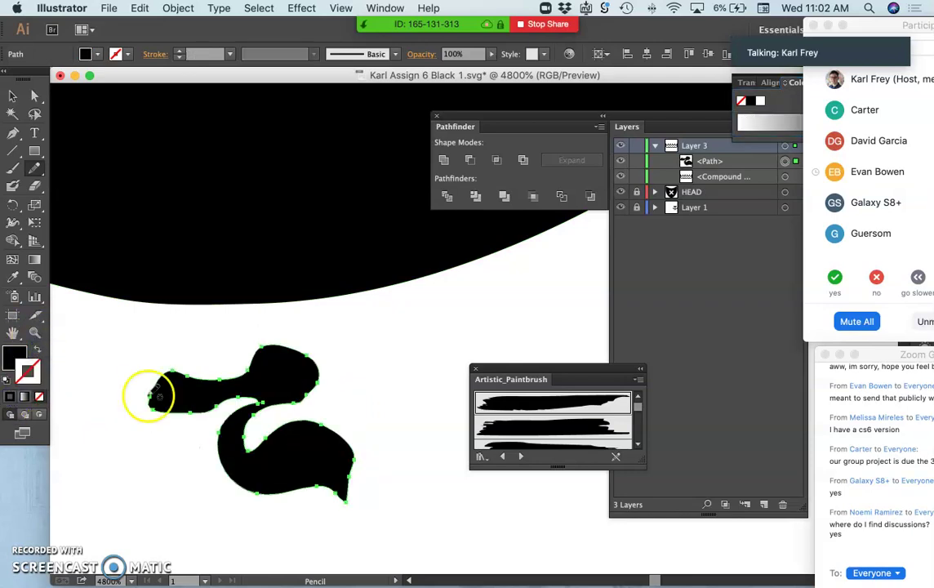
# Redraw the test shape's edges with the Pencil tool to cut a wing and jagged tail and add a leg and foot, then deselect it.
pyautogui.moveTo(292, 408)
pyautogui.mouseDown()
pyautogui.moveTo(319, 433)
pyautogui.moveTo(307, 423)
pyautogui.moveTo(317, 418)
pyautogui.mouseUp()
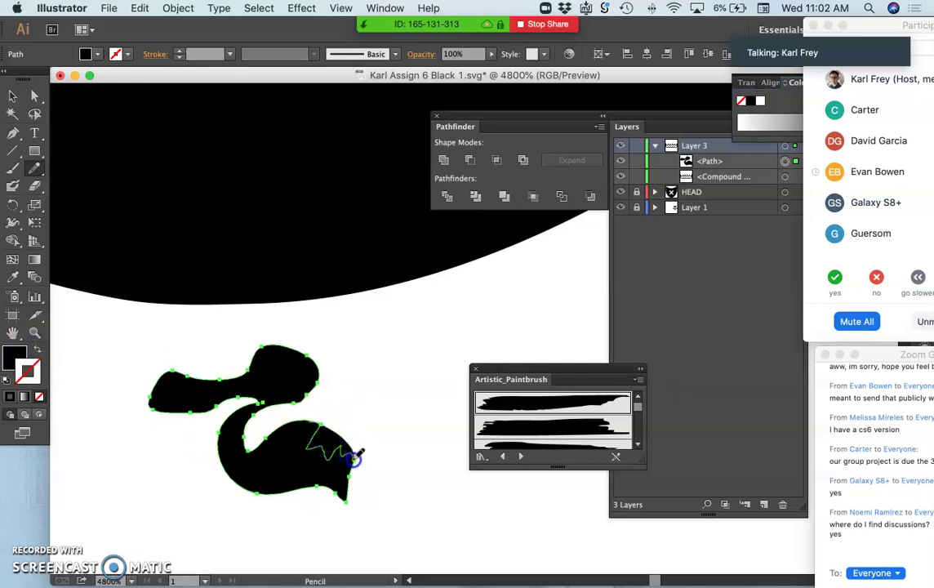
pyautogui.moveTo(356, 456); pyautogui.dragTo(354, 454)
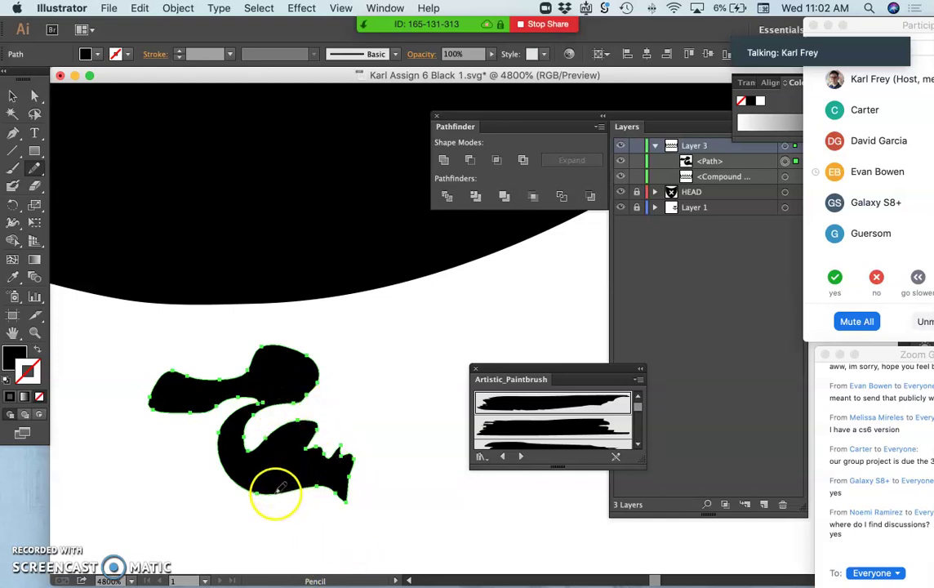
pyautogui.moveTo(256, 492); pyautogui.dragTo(256, 492)
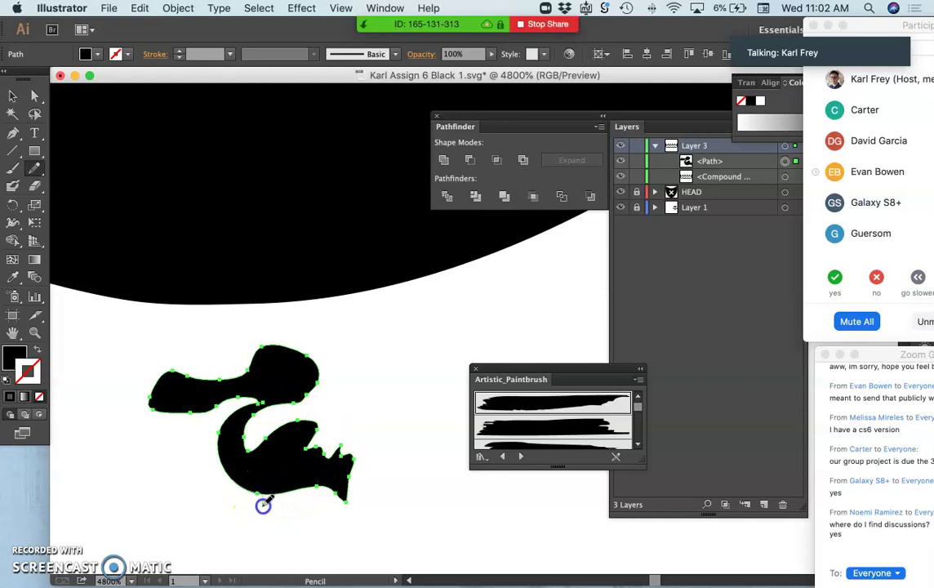
pyautogui.moveTo(267, 555)
pyautogui.mouseDown()
pyautogui.moveTo(276, 552)
pyautogui.moveTo(281, 490)
pyautogui.mouseUp()
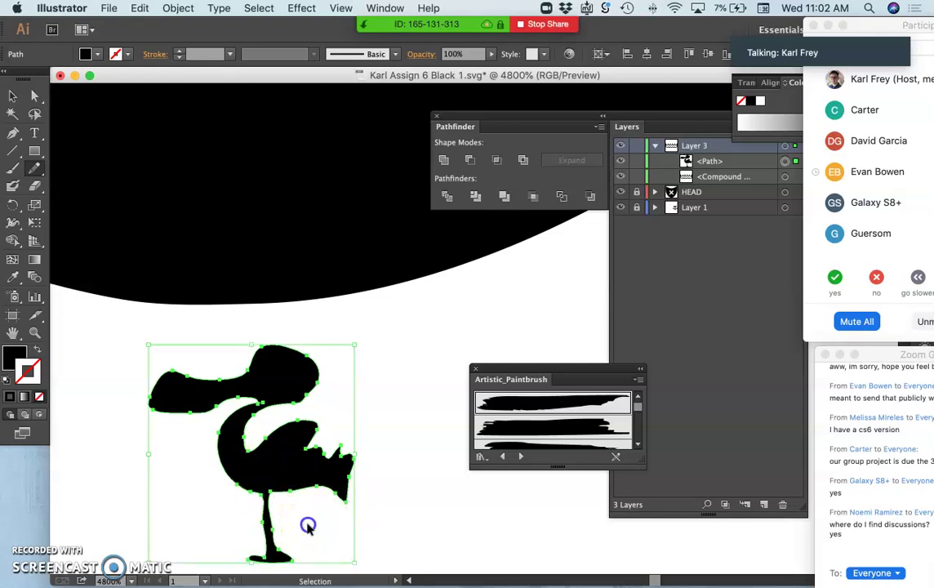
pyautogui.keyDown('super'); pyautogui.click(310, 522); pyautogui.keyUp('super')
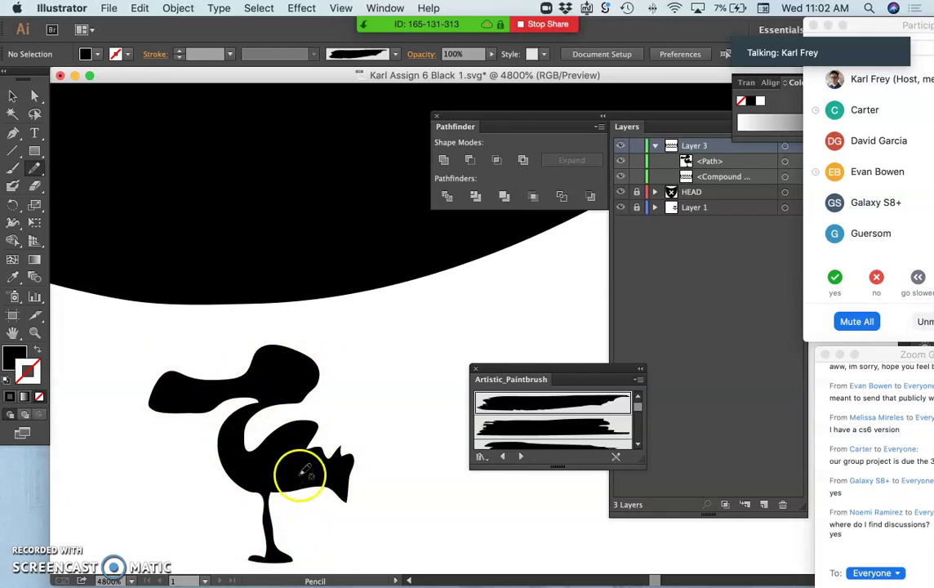
# Set the Pencil tool's Fidelity to the Smooth end of the scale.
pyautogui.click(35, 170)
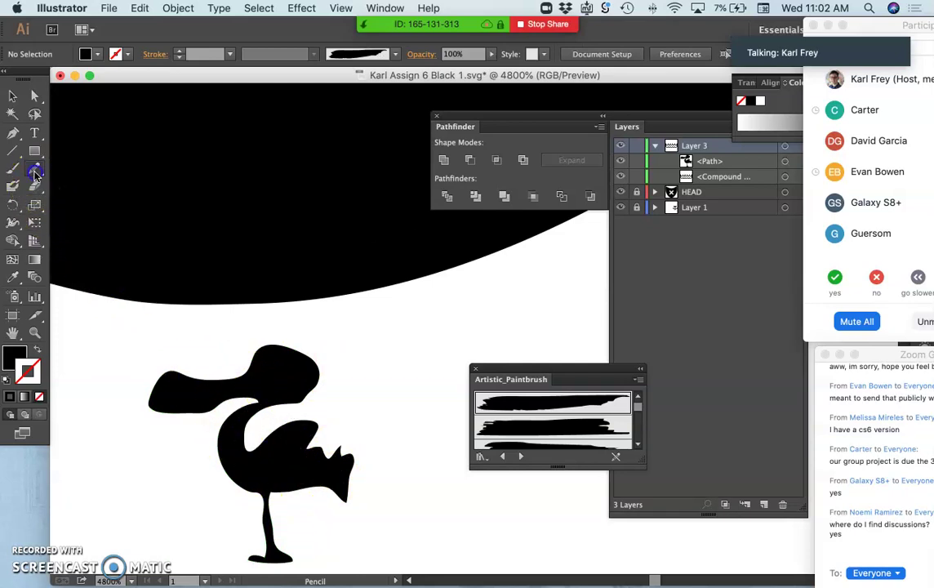
pyautogui.doubleClick(34, 170)
pyautogui.moveTo(298, 244); pyautogui.dragTo(403, 246)
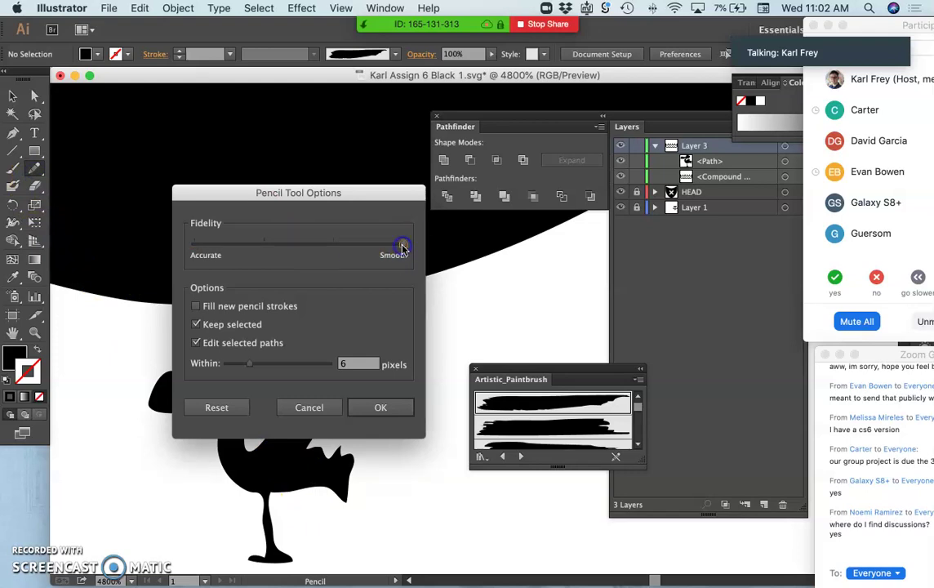
pyautogui.moveTo(328, 241); pyautogui.dragTo(346, 246)
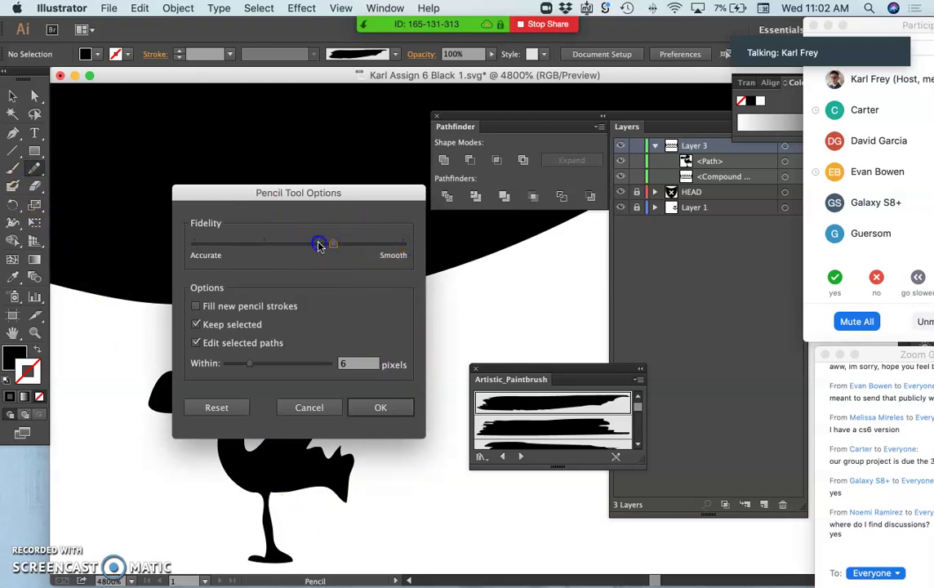
pyautogui.click(401, 245)
pyautogui.click(380, 408)
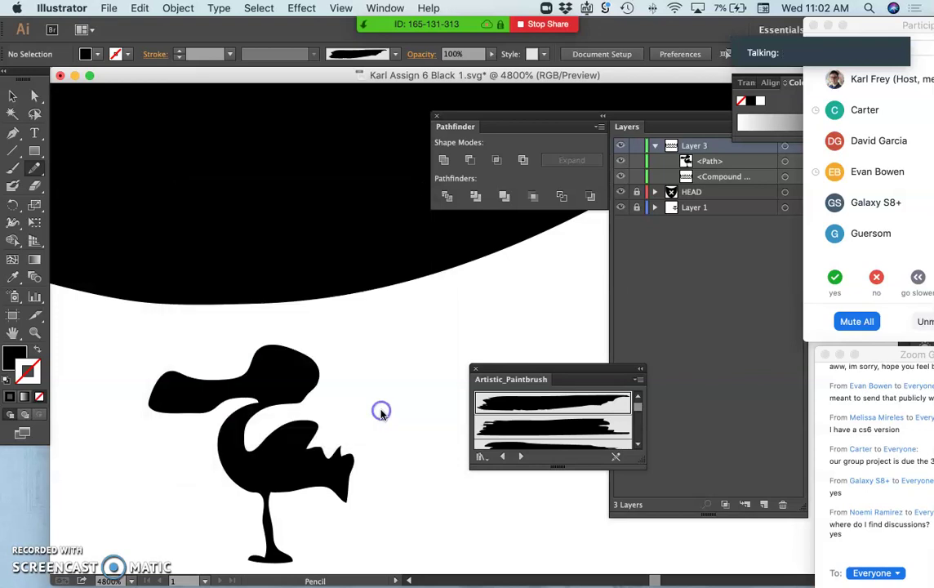
# Reselect the bird-like test shape and redraw its chest, leg, beak and rounder, larger head with Pencil strokes.
pyautogui.keyDown('super'); pyautogui.click(230, 440); pyautogui.keyUp('super')
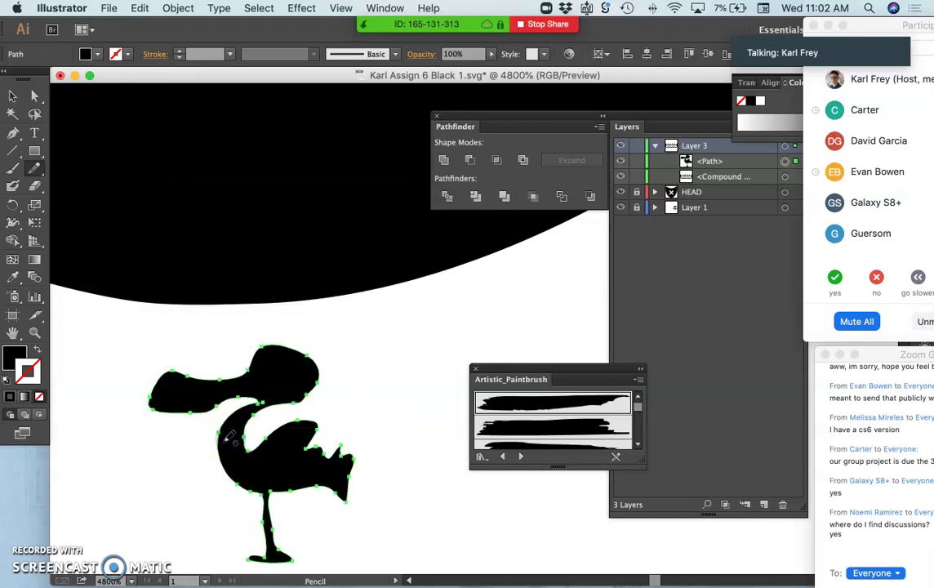
pyautogui.moveTo(231, 478); pyautogui.dragTo(250, 492)
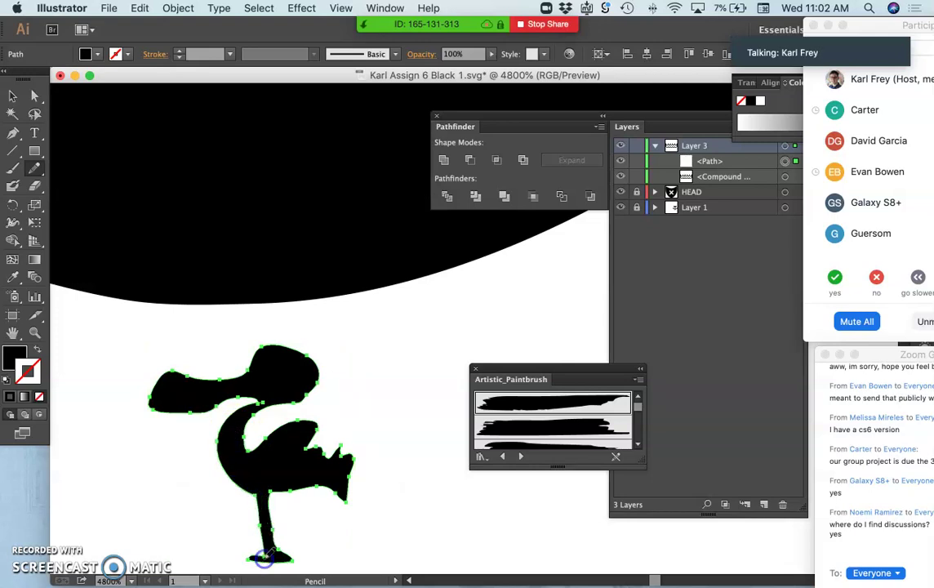
pyautogui.moveTo(249, 505)
pyautogui.mouseDown()
pyautogui.moveTo(227, 441)
pyautogui.moveTo(255, 490)
pyautogui.moveTo(240, 414)
pyautogui.moveTo(252, 366)
pyautogui.moveTo(228, 376)
pyautogui.moveTo(190, 371)
pyautogui.moveTo(228, 377)
pyautogui.mouseUp()
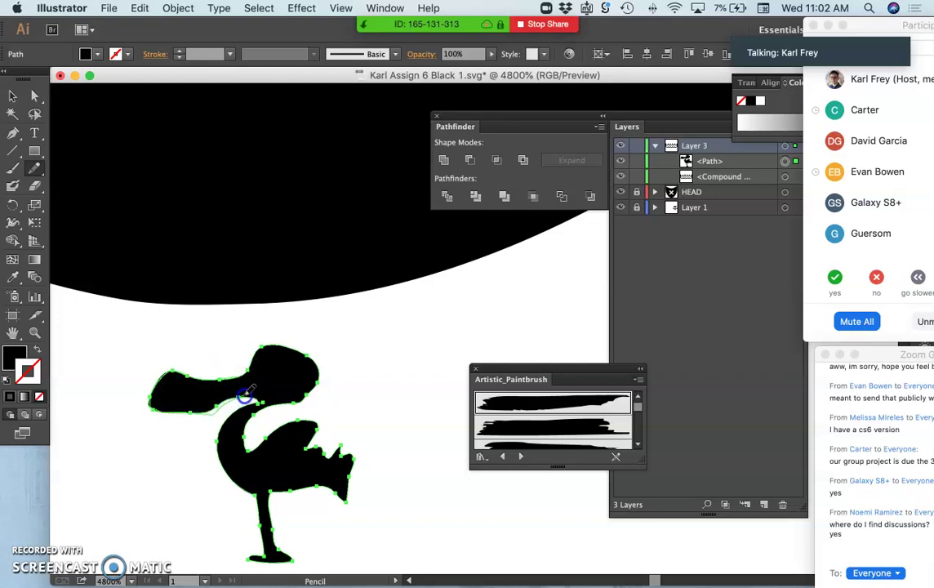
pyautogui.moveTo(246, 395)
pyautogui.mouseDown()
pyautogui.moveTo(301, 435)
pyautogui.moveTo(250, 369)
pyautogui.mouseUp()
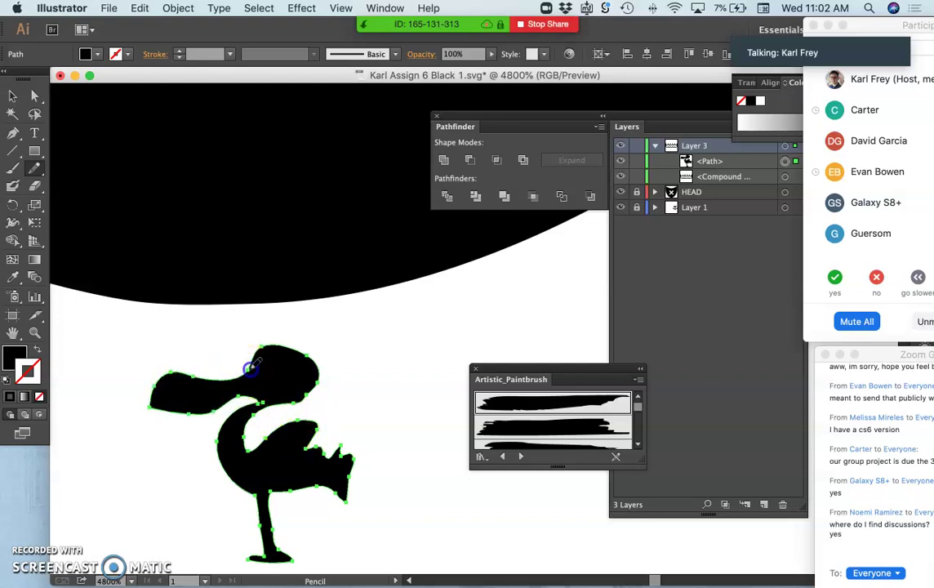
pyautogui.moveTo(285, 341)
pyautogui.mouseDown()
pyautogui.moveTo(321, 355)
pyautogui.moveTo(328, 389)
pyautogui.moveTo(289, 414)
pyautogui.mouseUp()
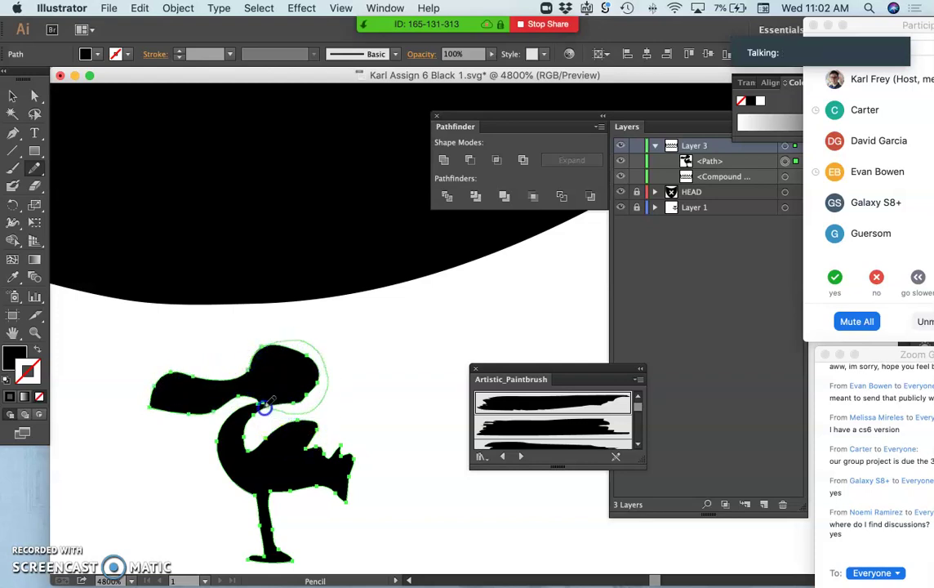
# Redraw the bird's wing and tail edge into long pointed feathers with the Pencil tool, and deselect the shape.
pyautogui.moveTo(246, 445)
pyautogui.mouseDown()
pyautogui.moveTo(299, 432)
pyautogui.moveTo(277, 443)
pyautogui.moveTo(308, 437)
pyautogui.moveTo(298, 478)
pyautogui.moveTo(283, 496)
pyautogui.moveTo(271, 491)
pyautogui.moveTo(289, 556)
pyautogui.moveTo(297, 495)
pyautogui.moveTo(337, 525)
pyautogui.moveTo(319, 488)
pyautogui.moveTo(331, 489)
pyautogui.moveTo(346, 465)
pyautogui.moveTo(307, 447)
pyautogui.mouseUp()
pyautogui.moveTo(339, 414); pyautogui.dragTo(327, 448)
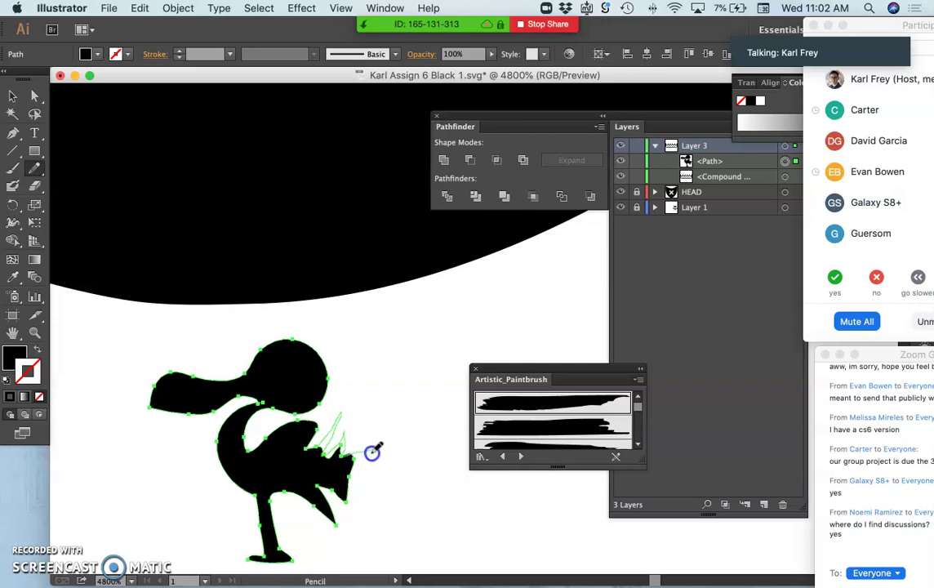
pyautogui.moveTo(357, 488); pyautogui.dragTo(361, 510)
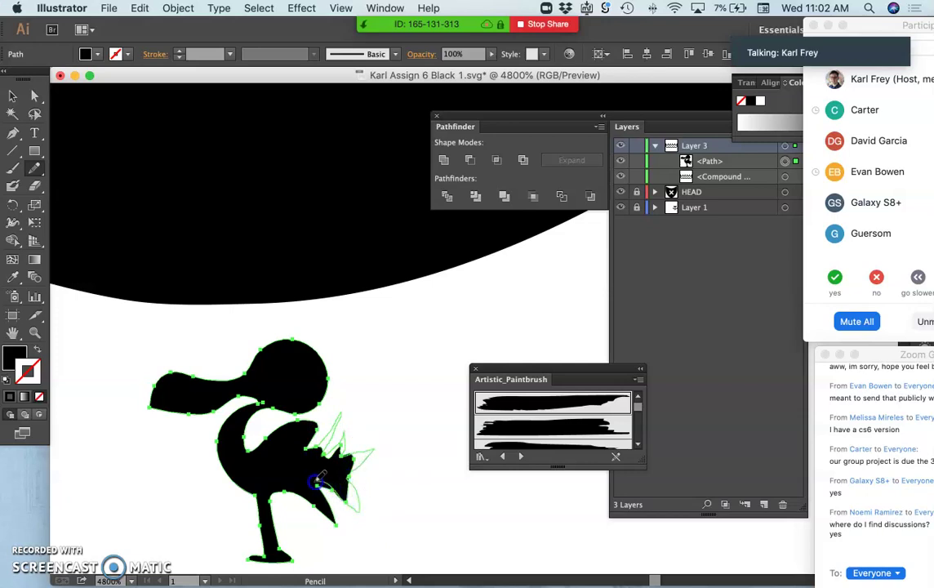
pyautogui.moveTo(319, 486); pyautogui.dragTo(358, 517)
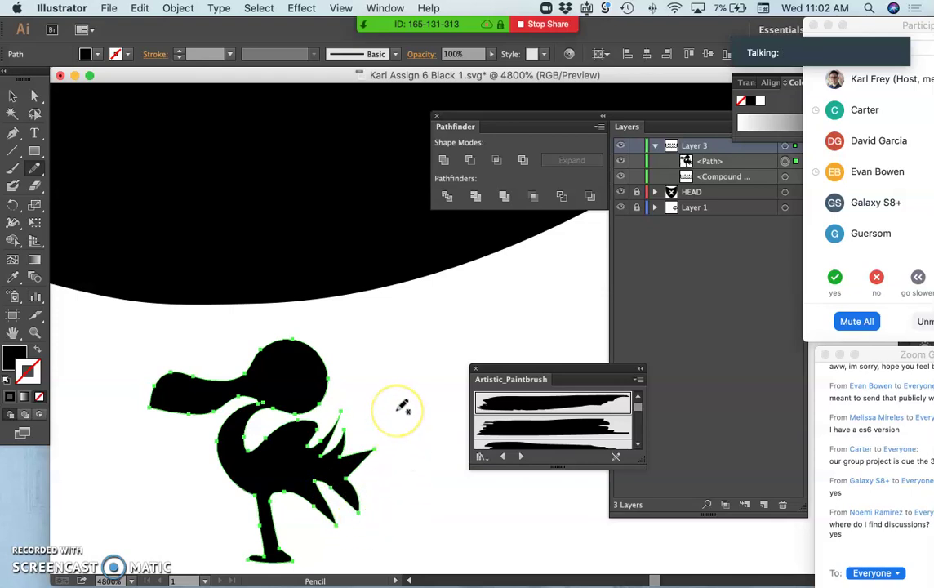
pyautogui.keyDown('super'); pyautogui.click(397, 412); pyautogui.keyUp('super')
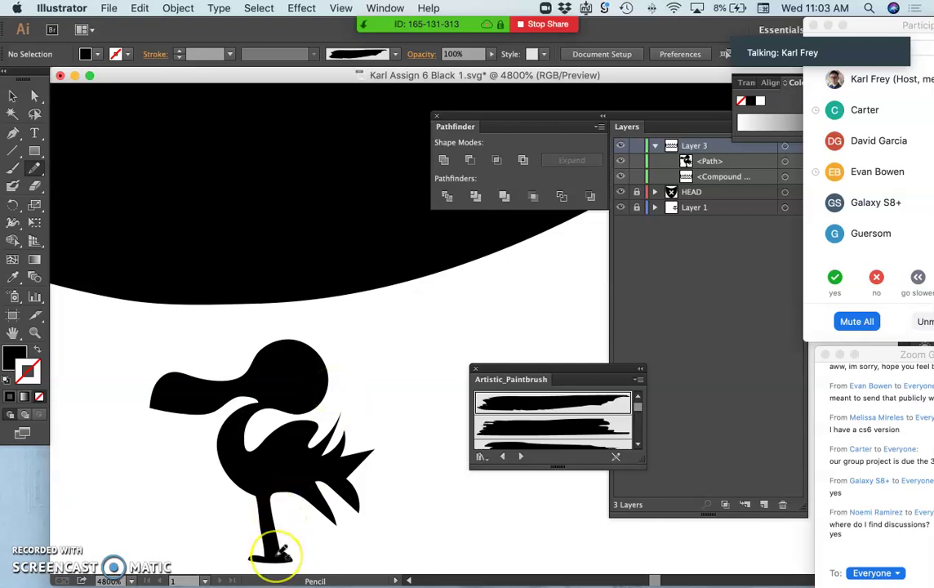
# Redraw the bird's foot as a wider, curved base with the Pencil tool, and deselect the shape.
pyautogui.scroll(-2, 277, 556)
pyautogui.keyDown('super'); pyautogui.click(266, 524); pyautogui.keyUp('super')
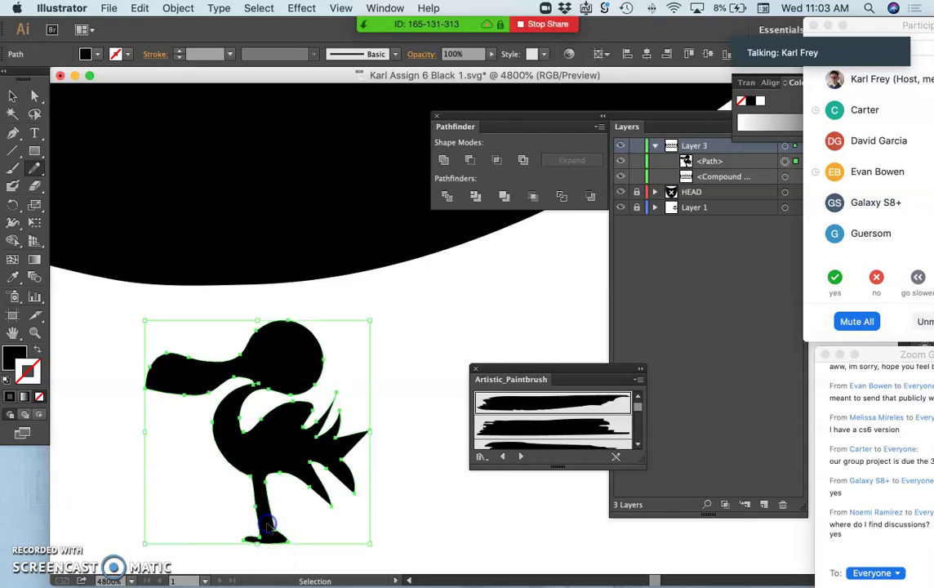
pyautogui.moveTo(258, 520); pyautogui.dragTo(227, 543)
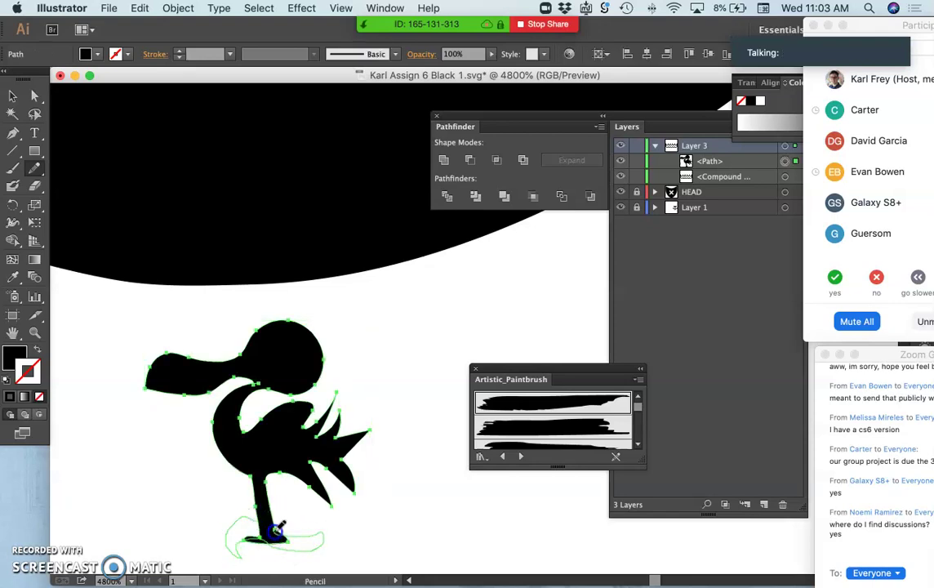
pyautogui.moveTo(272, 520)
pyautogui.mouseDown()
pyautogui.moveTo(333, 551)
pyautogui.moveTo(328, 521)
pyautogui.moveTo(268, 496)
pyautogui.moveTo(282, 524)
pyautogui.moveTo(300, 530)
pyautogui.moveTo(288, 536)
pyautogui.moveTo(271, 483)
pyautogui.moveTo(276, 521)
pyautogui.moveTo(289, 533)
pyautogui.moveTo(276, 513)
pyautogui.moveTo(276, 542)
pyautogui.moveTo(278, 530)
pyautogui.moveTo(247, 500)
pyautogui.moveTo(279, 503)
pyautogui.moveTo(310, 529)
pyautogui.moveTo(249, 537)
pyautogui.moveTo(301, 536)
pyautogui.moveTo(282, 533)
pyautogui.moveTo(279, 509)
pyautogui.moveTo(284, 529)
pyautogui.moveTo(260, 528)
pyautogui.moveTo(237, 552)
pyautogui.moveTo(282, 547)
pyautogui.mouseUp()
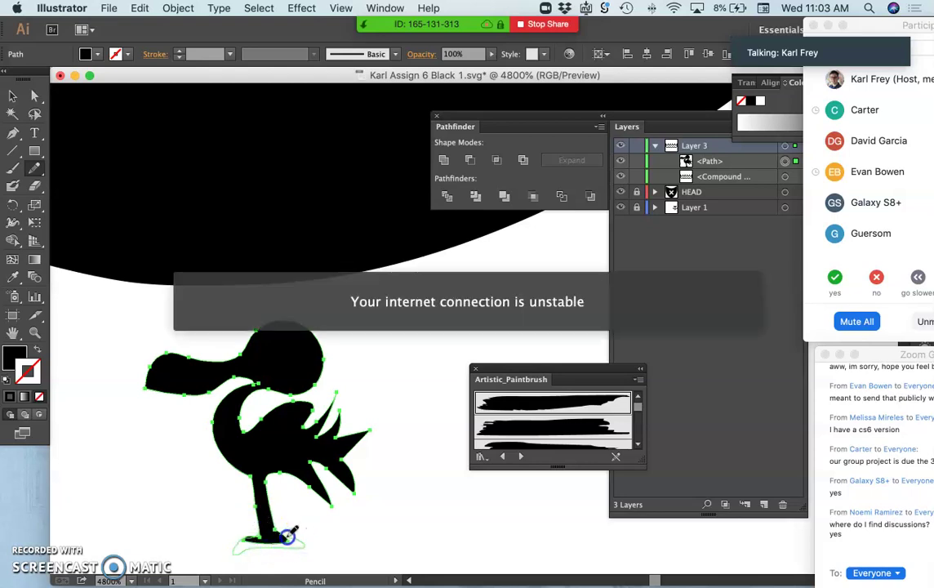
pyautogui.moveTo(273, 520); pyautogui.dragTo(274, 520)
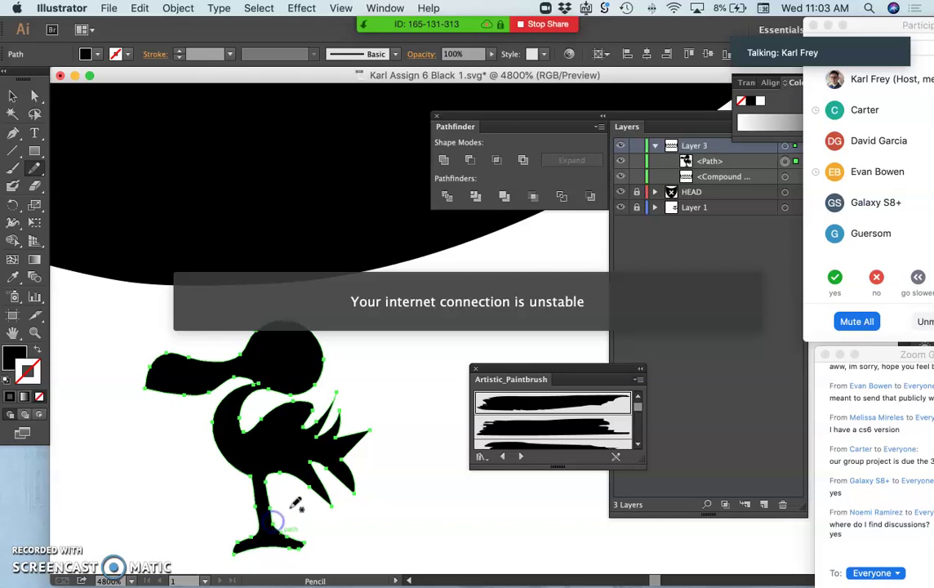
pyautogui.keyDown('super'); pyautogui.click(309, 516); pyautogui.keyUp('super')
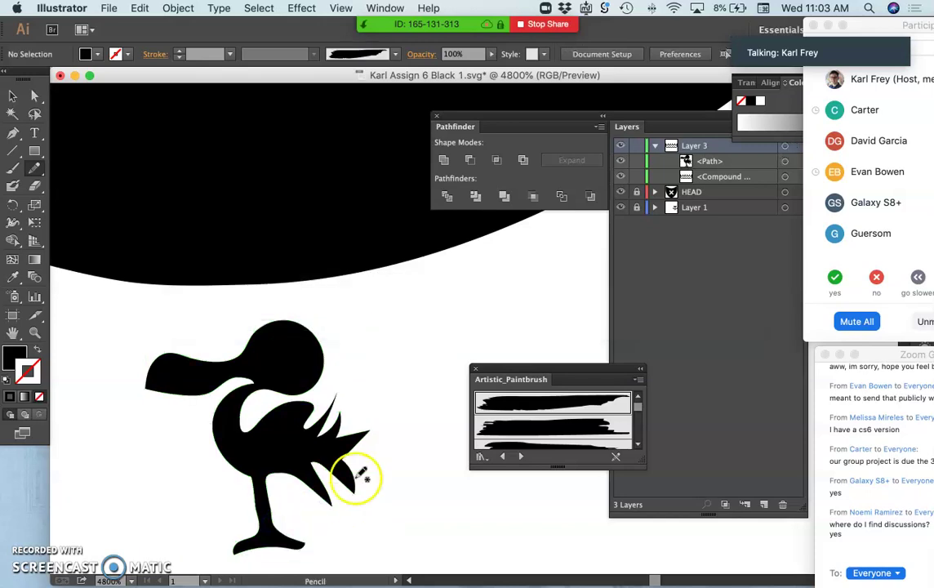
# Delete the bird-like test shape.
pyautogui.scroll(1, 365, 456)
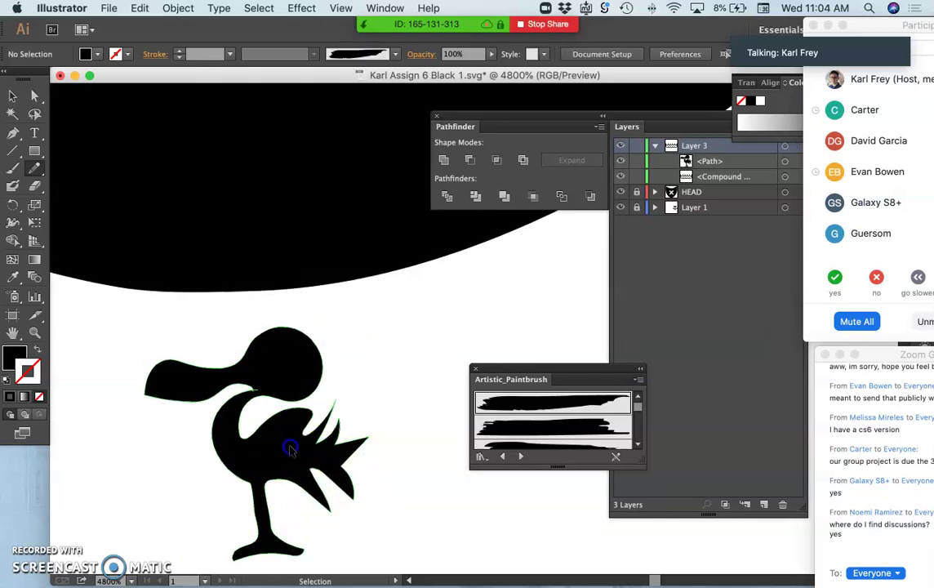
pyautogui.press('Delete')
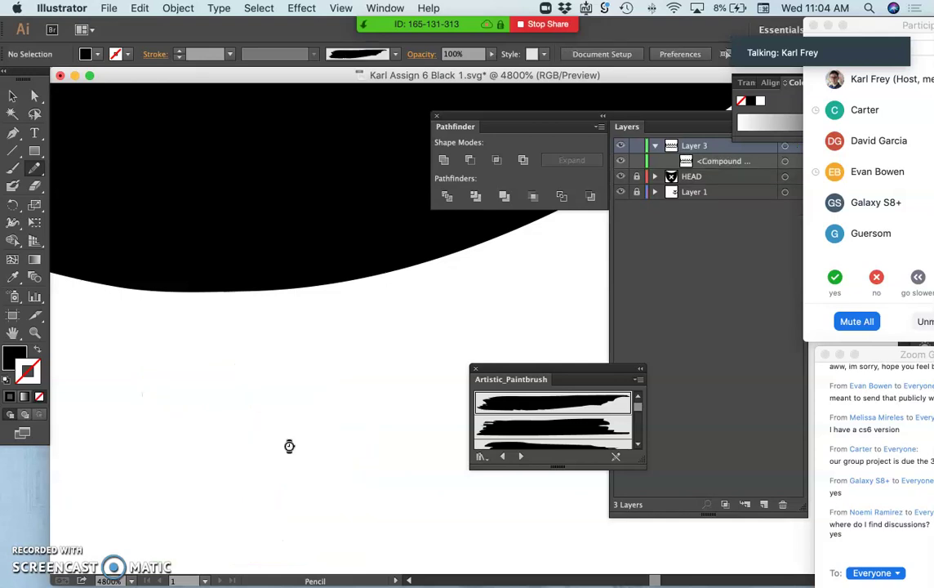
# Reduce the height of the logo's scalloped outline by lowering its top edge while keeping its width and bottom edge, then deselect it.
pyautogui.press('super+minus')
pyautogui.press('super+minus')
pyautogui.press('super+minus')
pyautogui.press('super+minus')
pyautogui.press('super+minus')
pyautogui.press('super+minus')
pyautogui.press('super+minus')
pyautogui.press('super+minus')
pyautogui.press('super+minus')
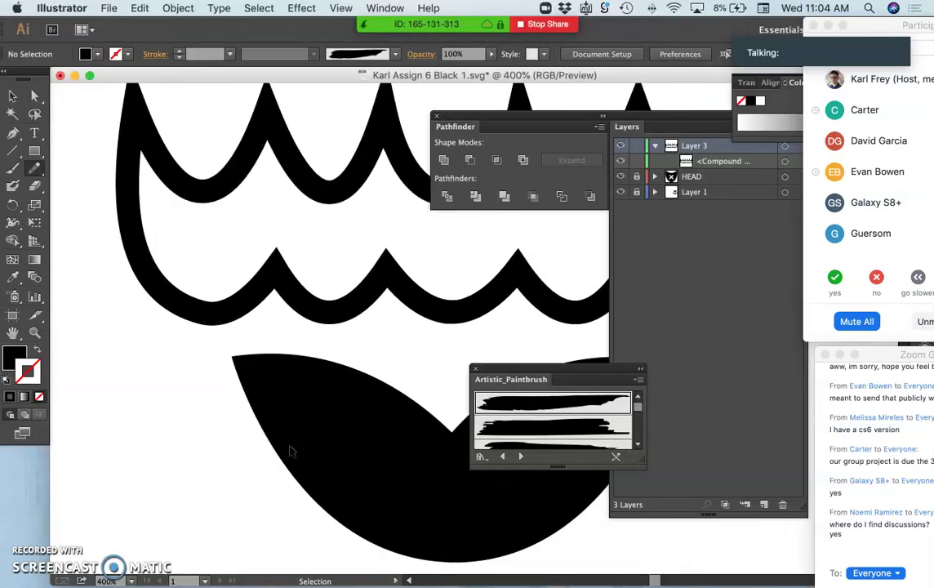
pyautogui.press('super+minus')
pyautogui.press('super+minus')
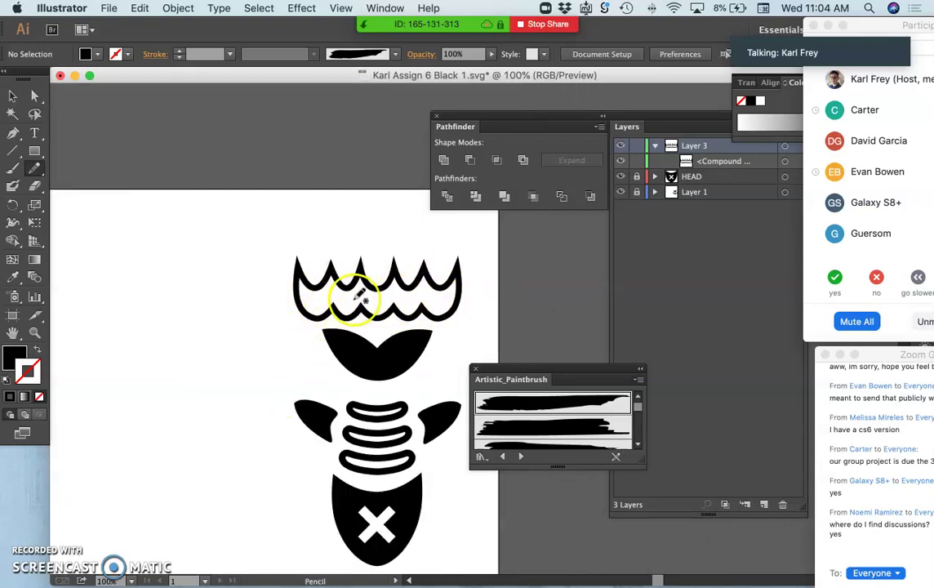
pyautogui.hscroll(5, 330, 321)
pyautogui.scroll(-2, 330, 321)
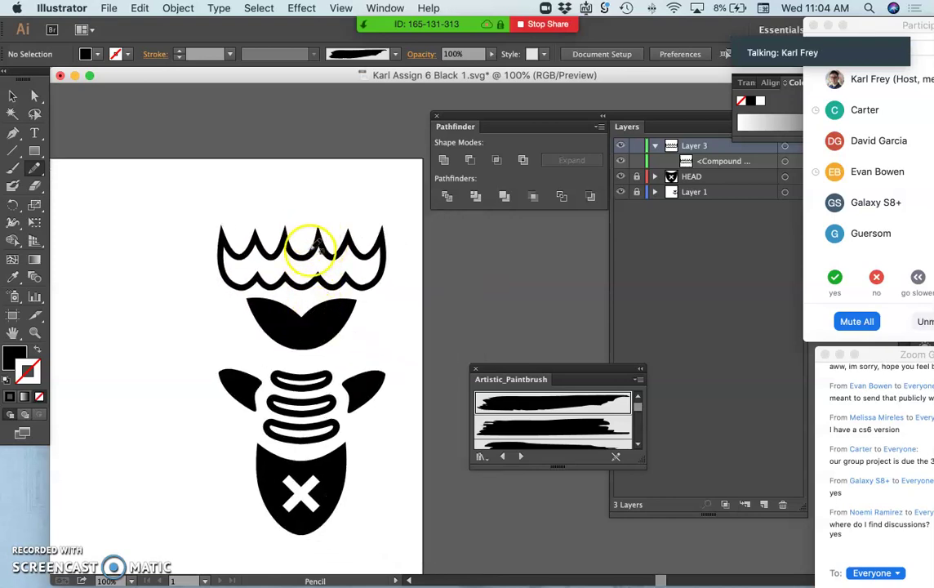
pyautogui.click(15, 99)
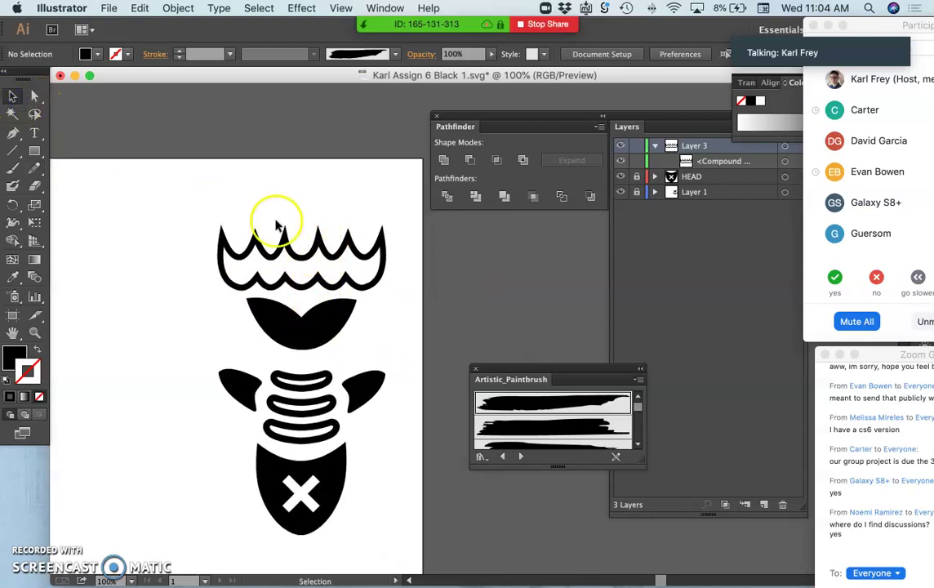
pyautogui.click(286, 242)
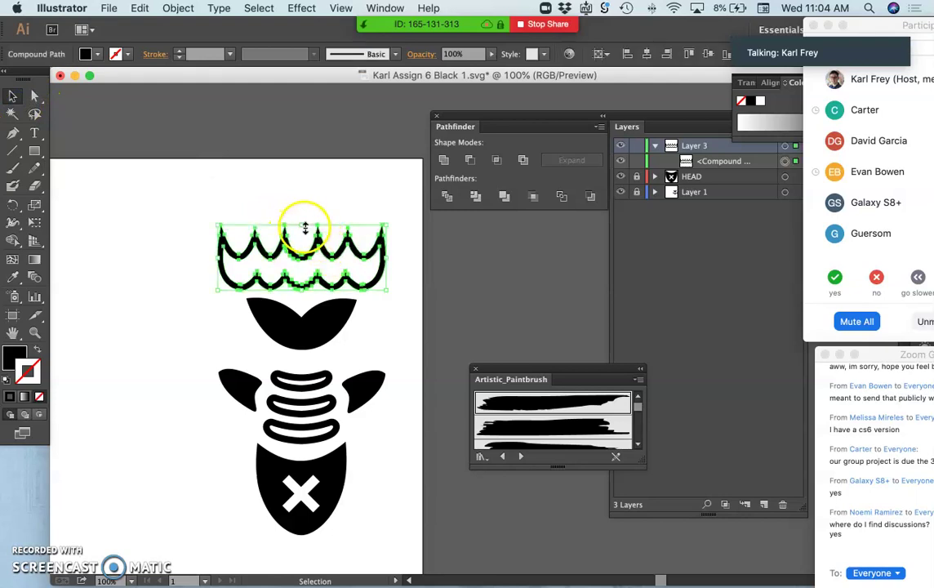
pyautogui.moveTo(305, 224); pyautogui.dragTo(304, 239)
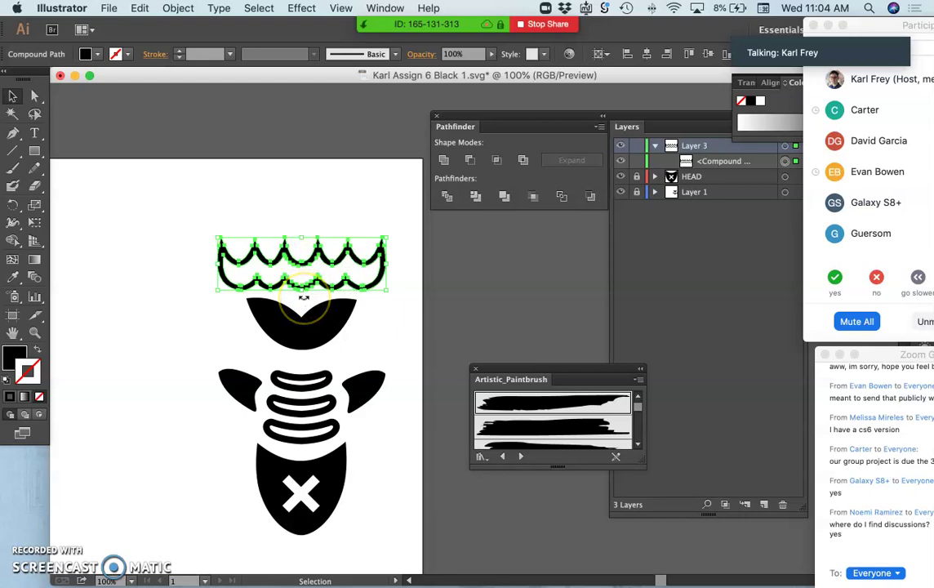
pyautogui.click(229, 342)
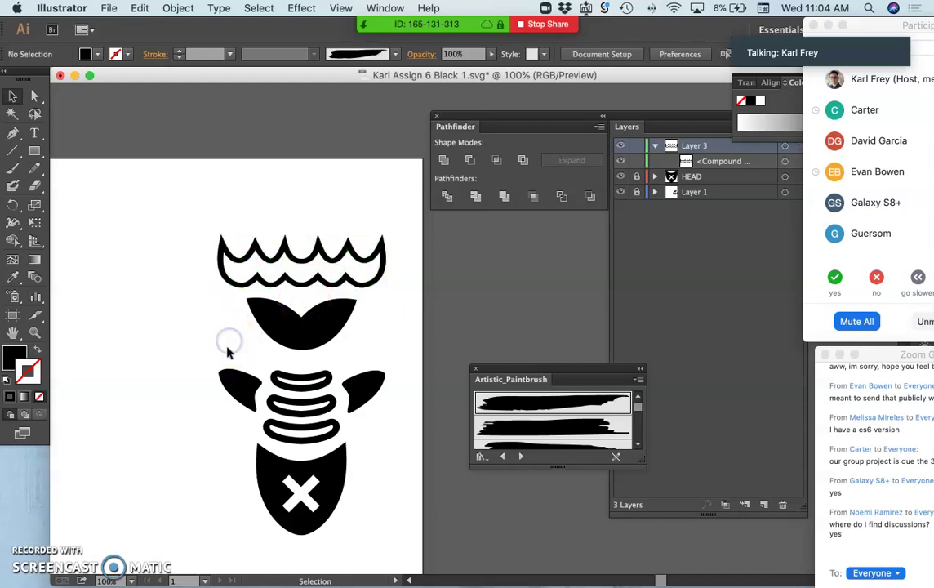
pyautogui.click(189, 357)
pyautogui.click(159, 342)
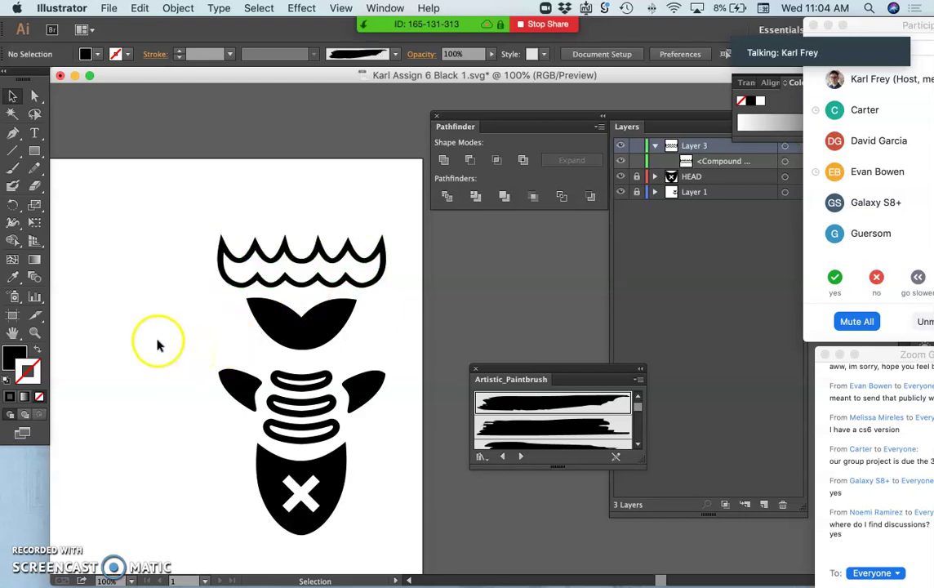
# Move the scalloped outline slightly upward, away from the solid notched shape beneath it.
pyautogui.scroll(-2, 159, 344)
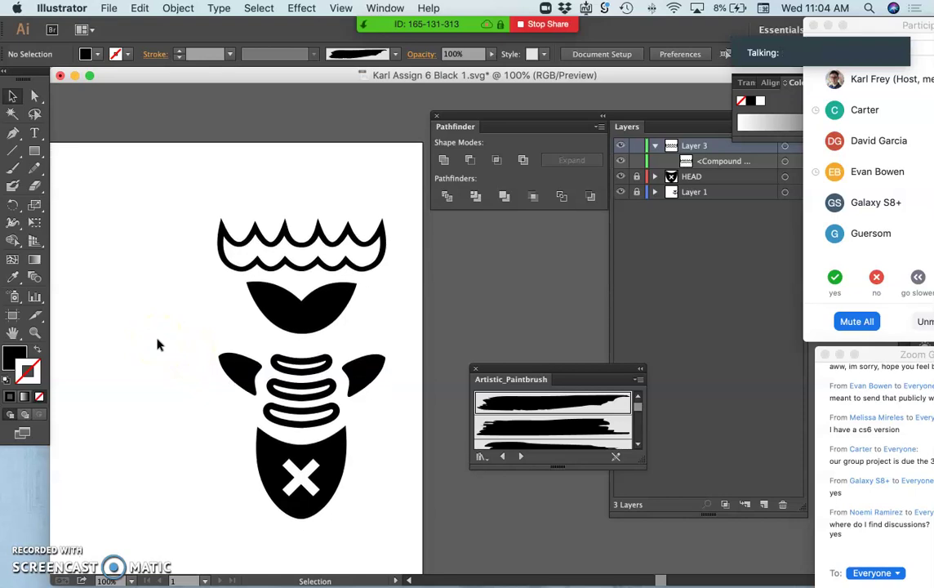
pyautogui.click(382, 234)
pyautogui.moveTo(384, 239); pyautogui.dragTo(385, 234)
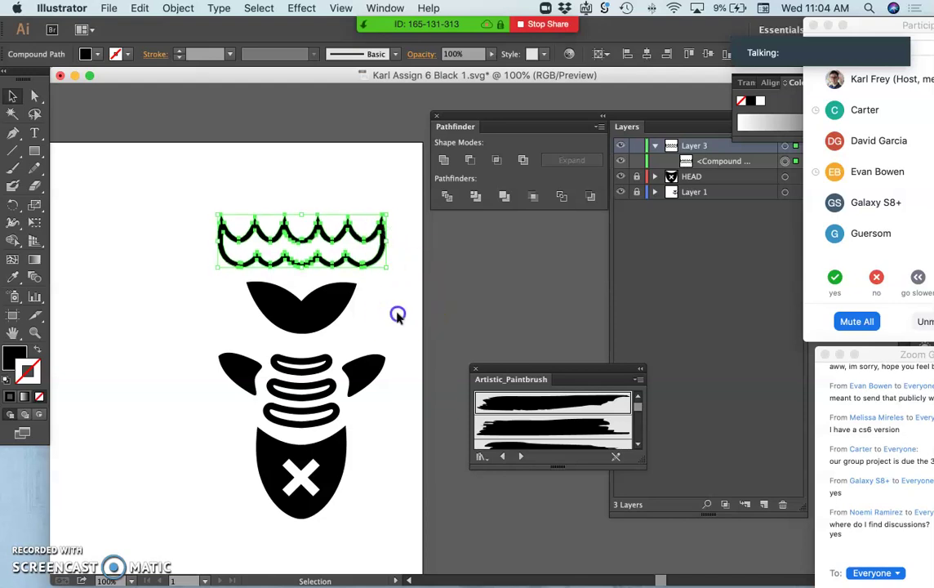
# Deselect the scalloped outline and start saving the artwork under a new name with the Illustrator EPS format.
pyautogui.click(399, 313)
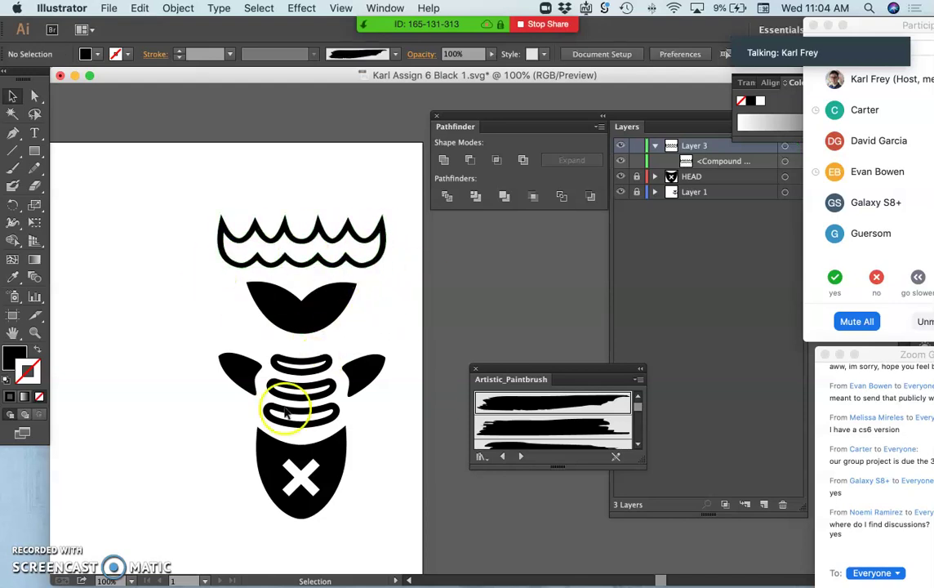
pyautogui.hscroll(-1, 258, 358)
pyautogui.hscroll(-5, 260, 360)
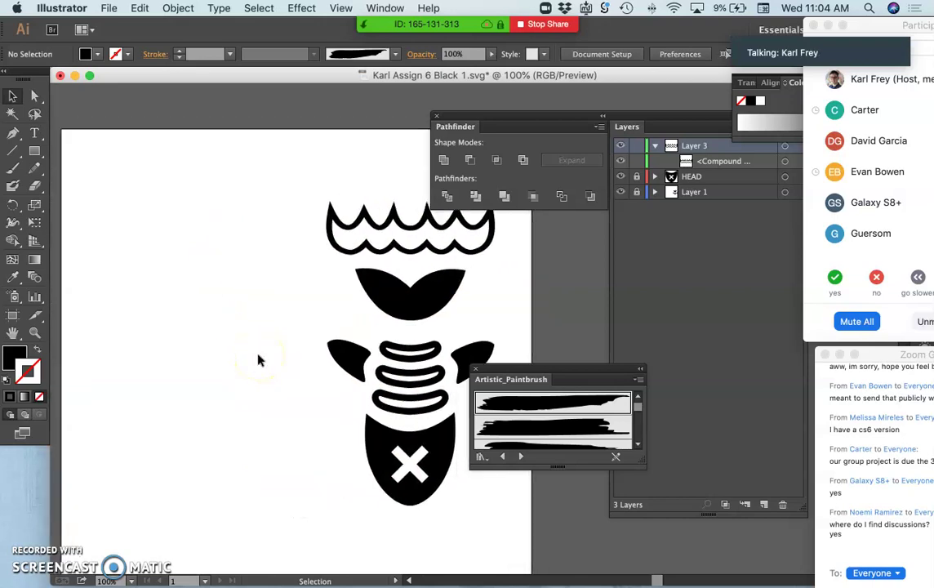
pyautogui.hscroll(3, 259, 358)
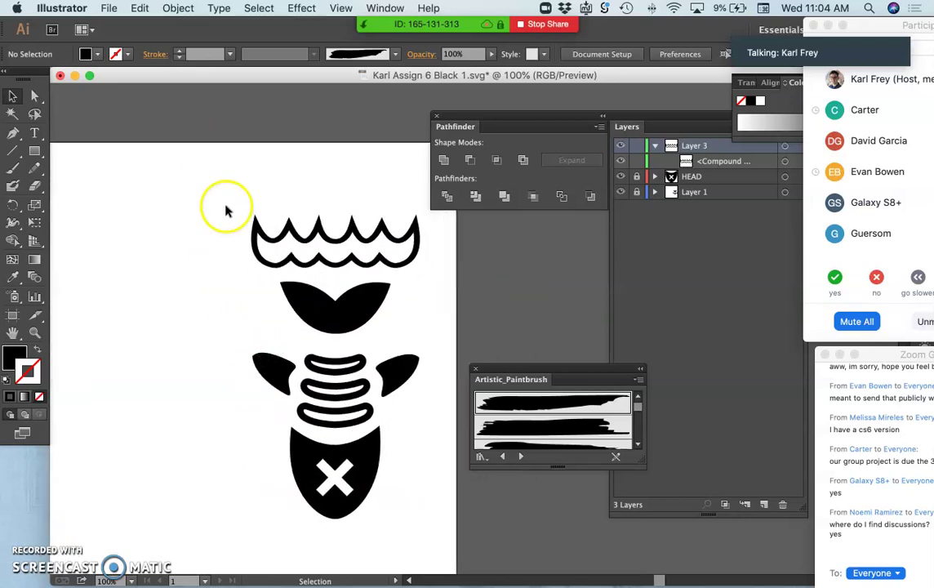
pyautogui.click(108, 9)
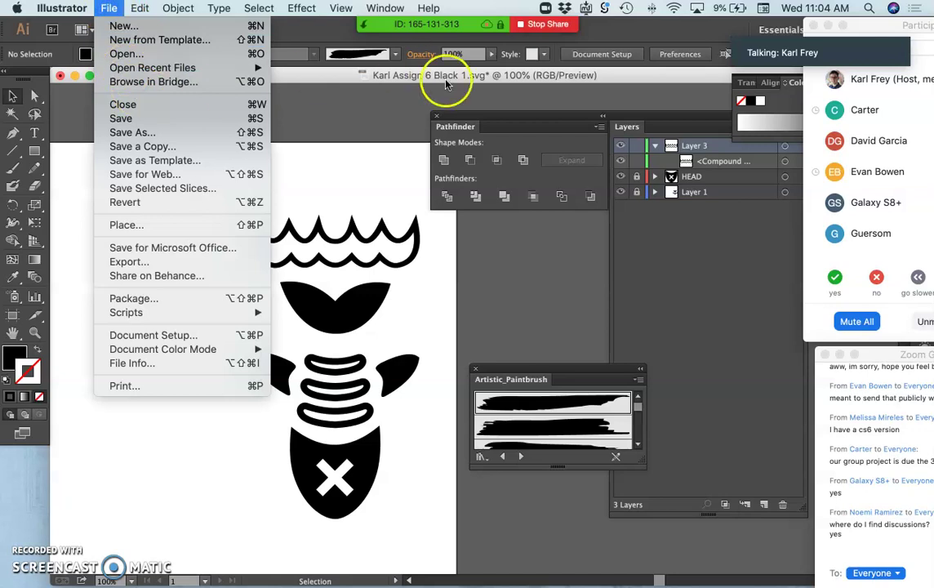
pyautogui.click(129, 136)
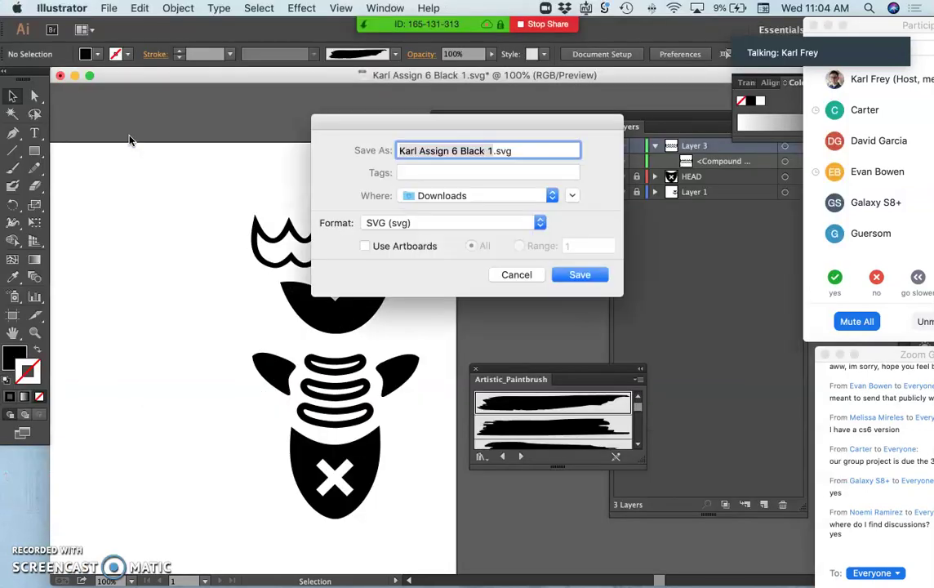
pyautogui.click(443, 221)
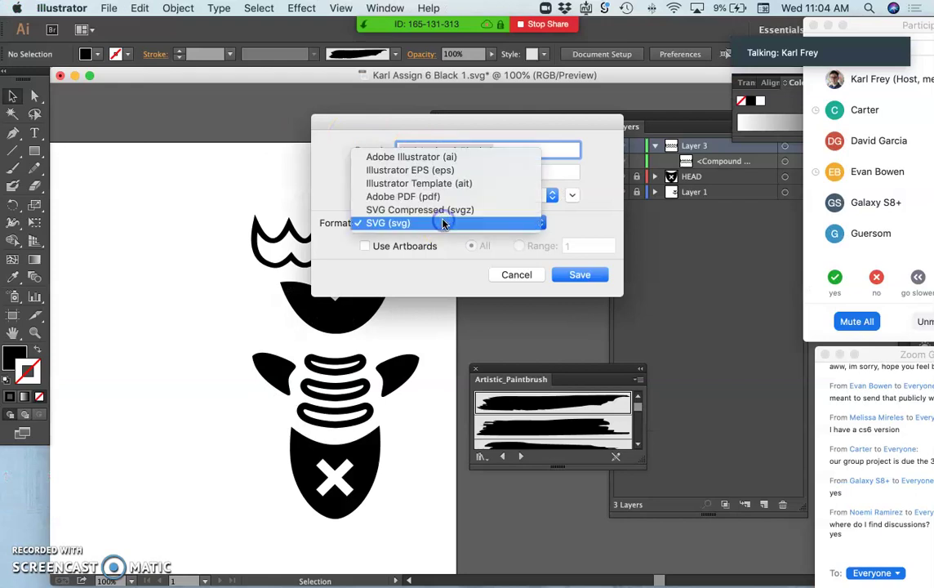
pyautogui.click(424, 172)
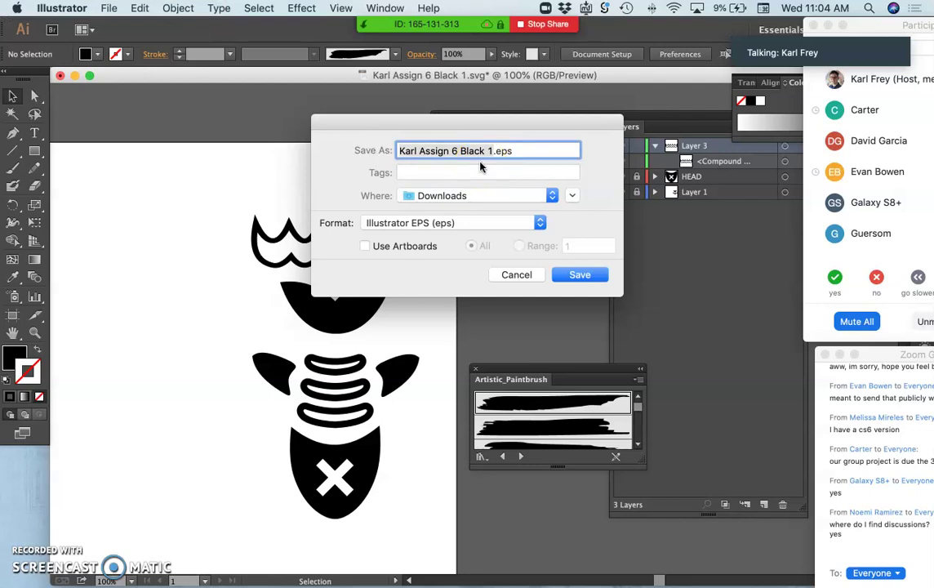
# Save the file to the Desktop with "-Illustrator" appended to its name, accepting the Illustrator CC (17.0) EPS options.
pyautogui.moveTo(865, 30); pyautogui.dragTo(823, 30)
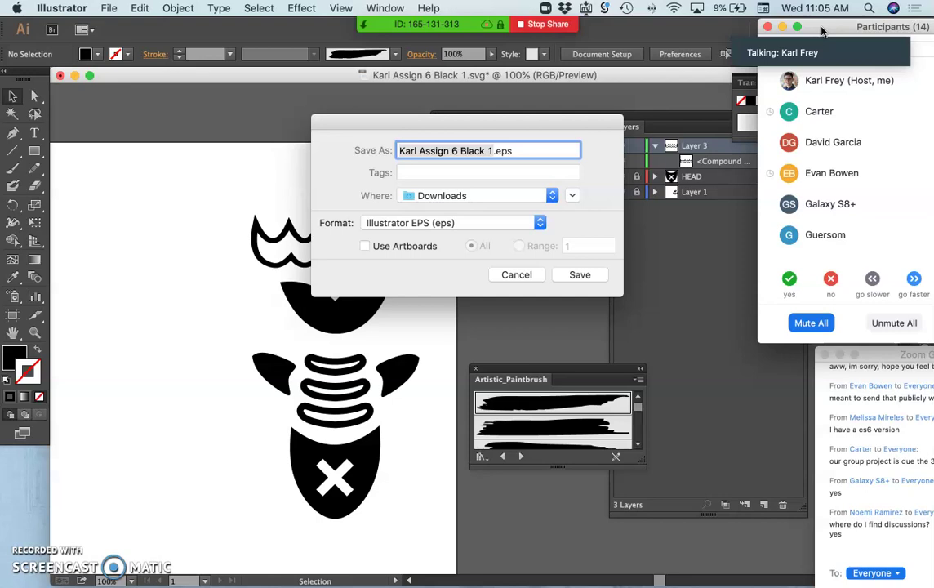
pyautogui.click(631, 168)
pyautogui.click(466, 198)
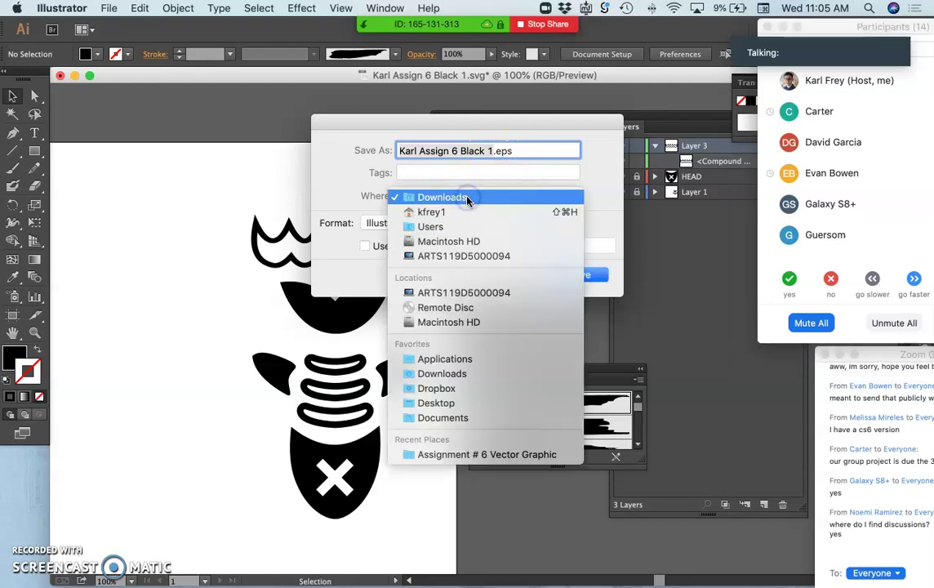
pyautogui.click(428, 406)
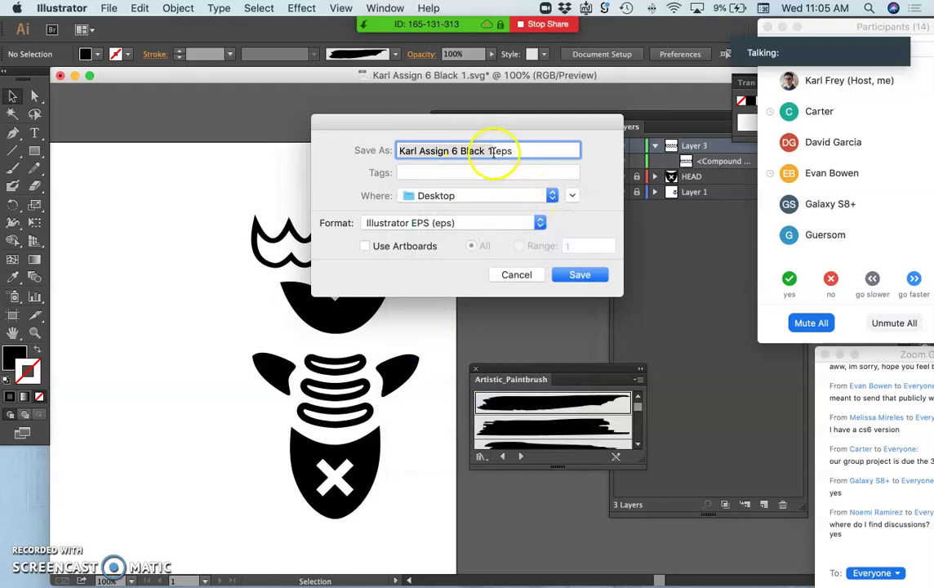
pyautogui.click(492, 151)
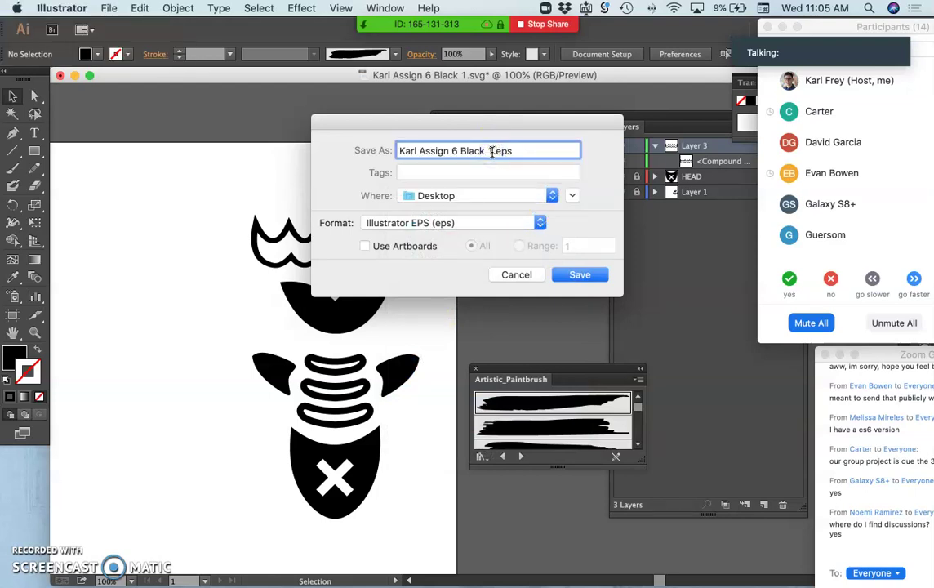
pyautogui.write('-Illust')
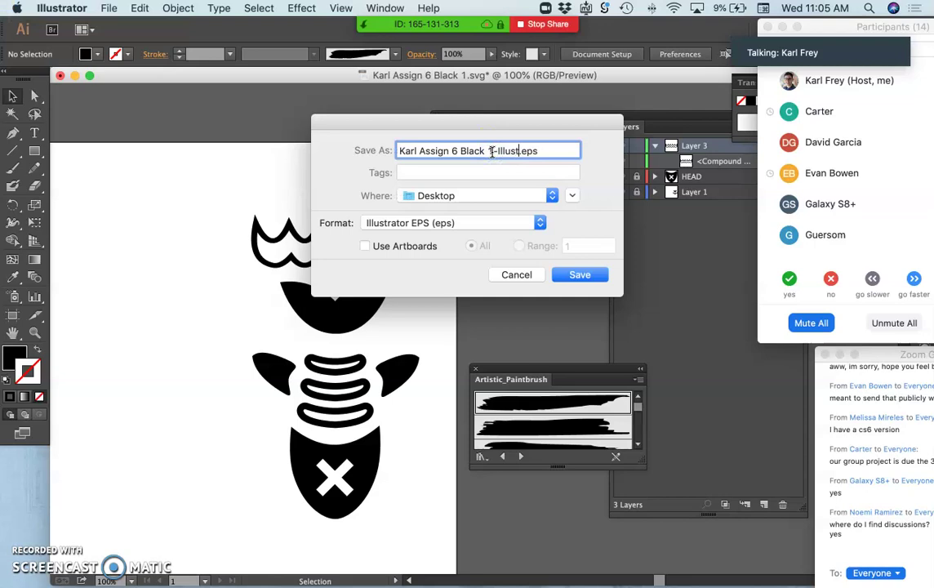
pyautogui.write('rator')
pyautogui.click(548, 276)
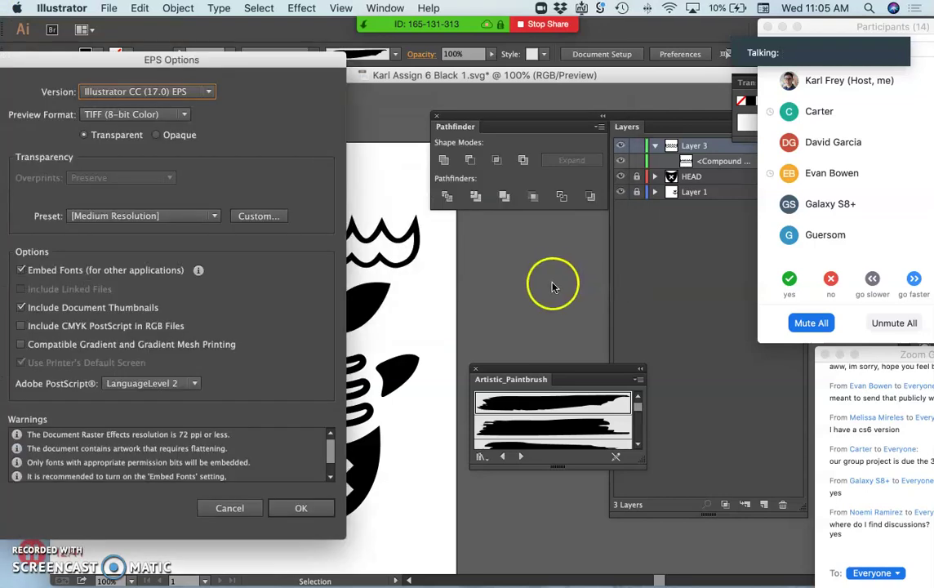
pyautogui.click(301, 508)
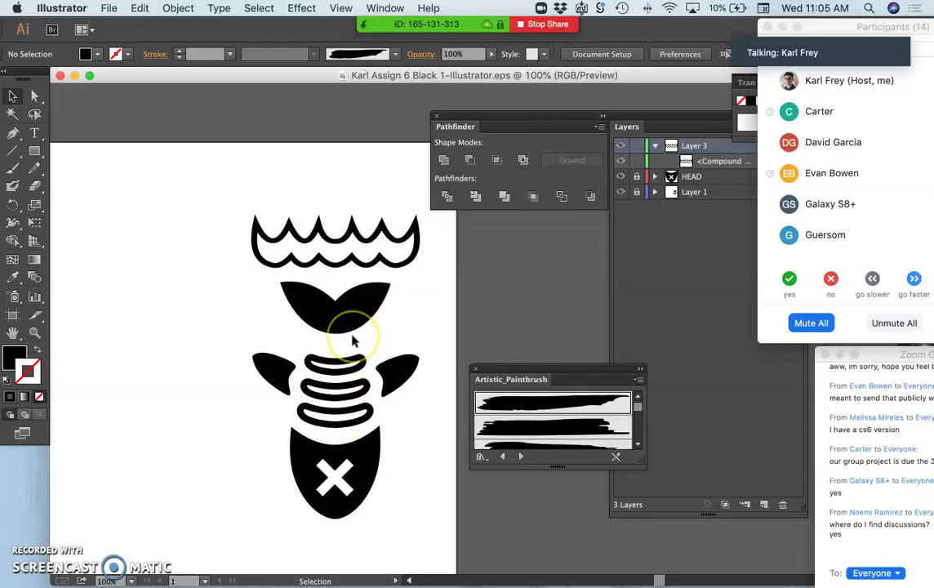
# Switch to the desktop, collapse the Images stack, expand the Documents stack and open the saved "-Illustrator" EPS file in Preview.
pyautogui.press('F11')
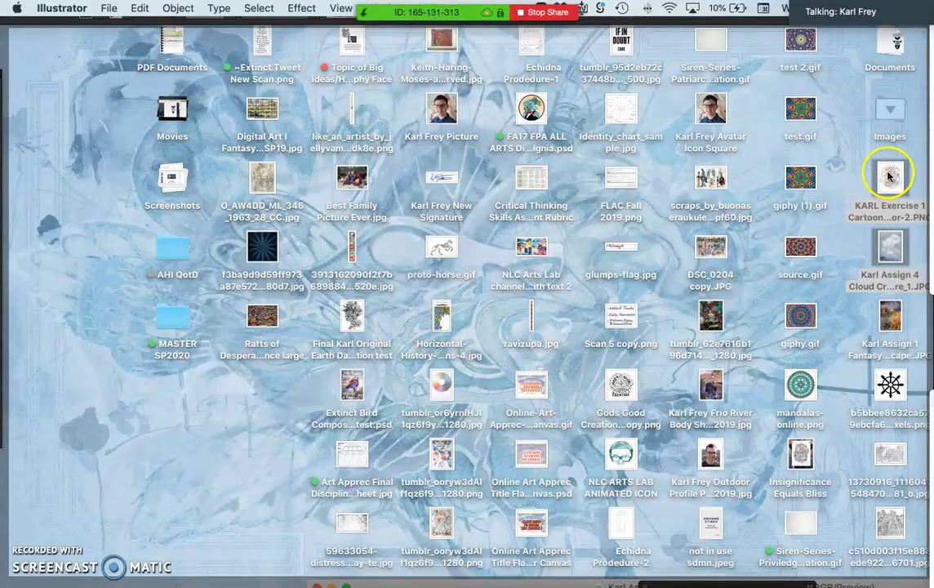
pyautogui.click(890, 104)
pyautogui.press('ctrl+super+0')
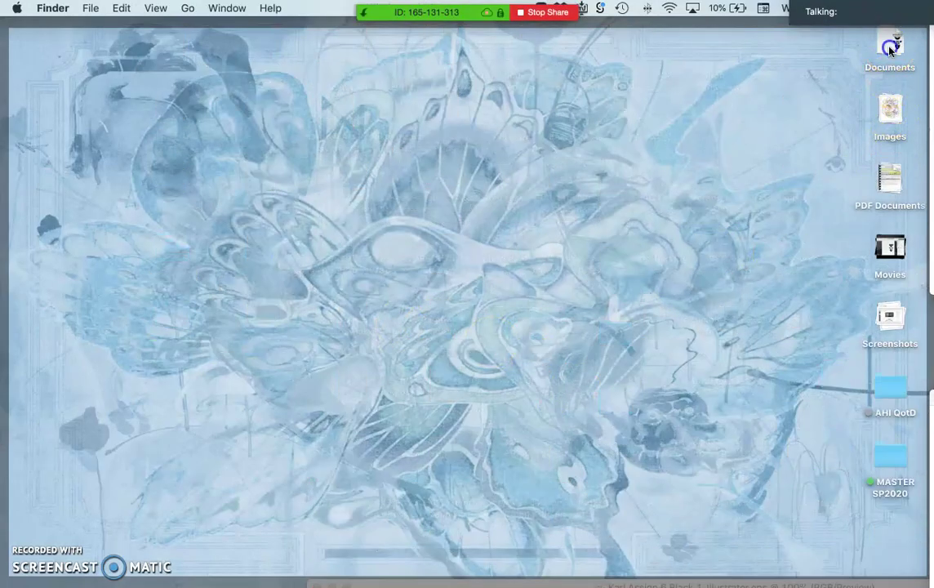
pyautogui.click(889, 48)
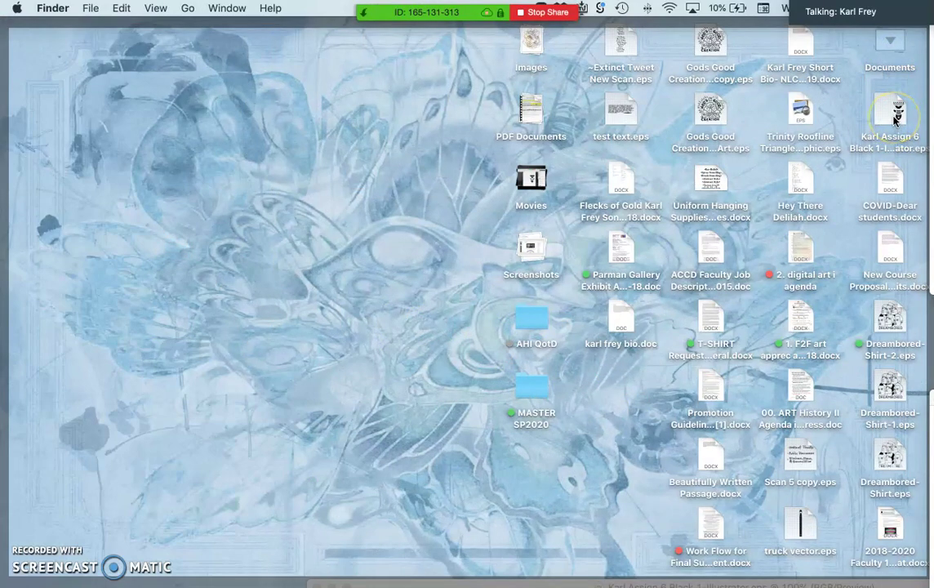
pyautogui.doubleClick(896, 118)
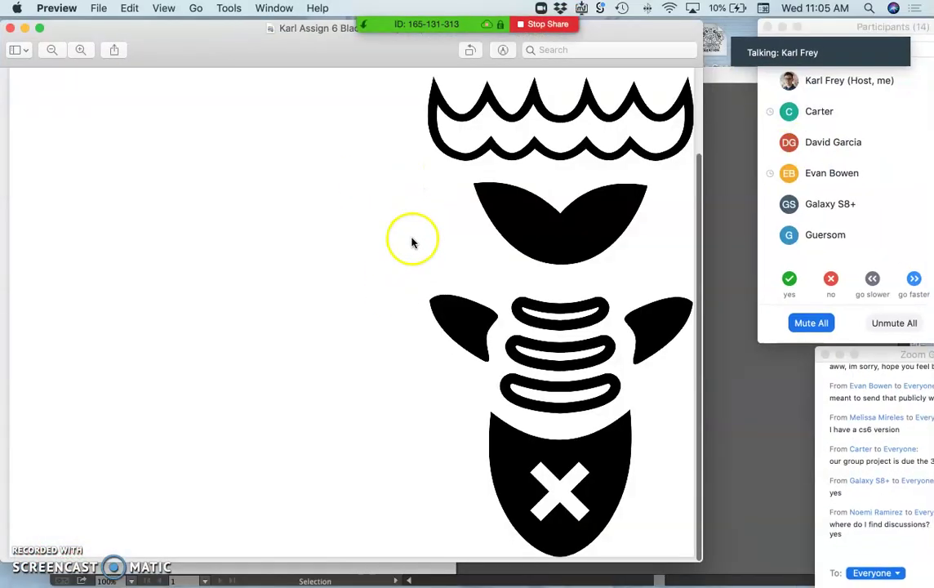
# Examine the edge quality of the scalloped outline in the EPS, magnifying it progressively to the maximum zoom.
pyautogui.scroll(3, 436, 222)
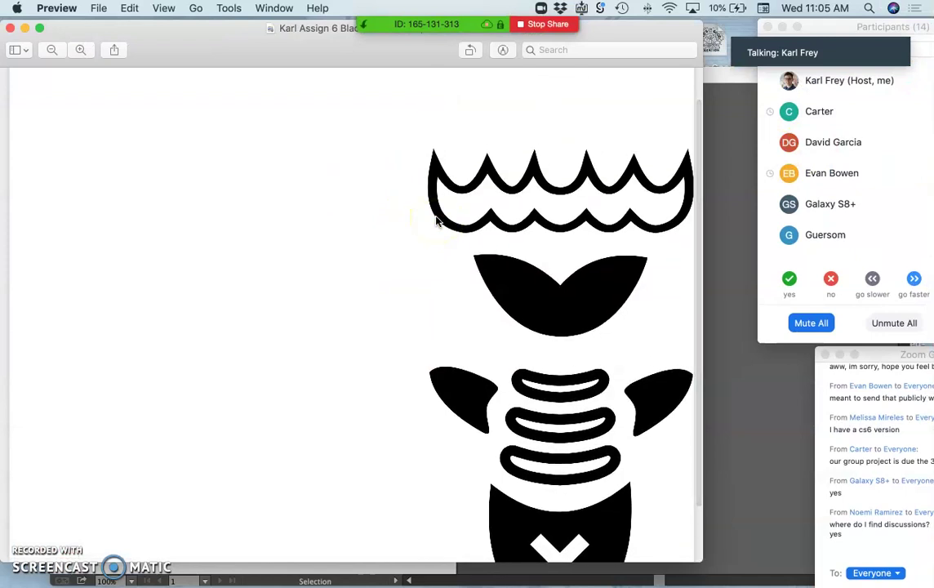
pyautogui.press('super+plus')
pyautogui.press('super+plus')
pyautogui.hscroll(8, 436, 221)
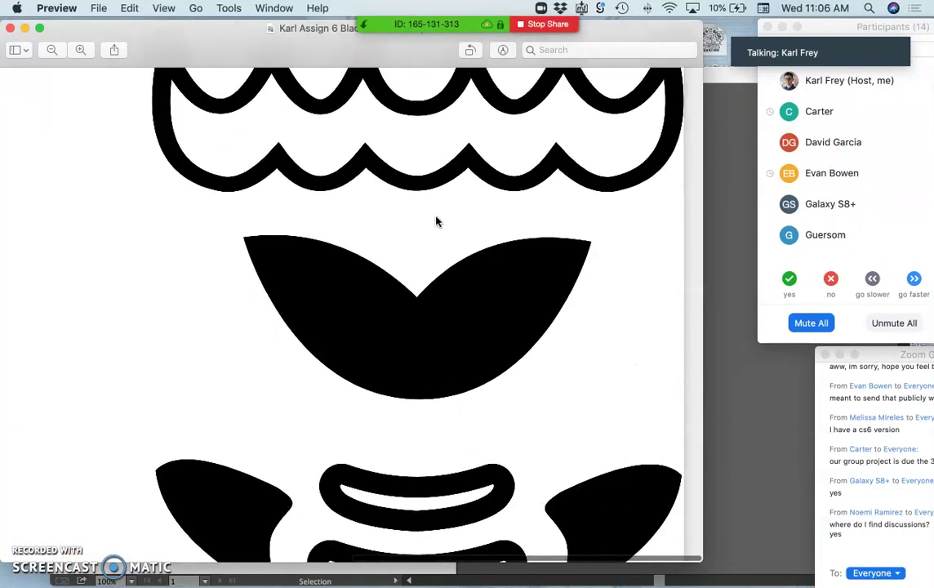
pyautogui.scroll(4, 437, 220)
pyautogui.click(419, 225)
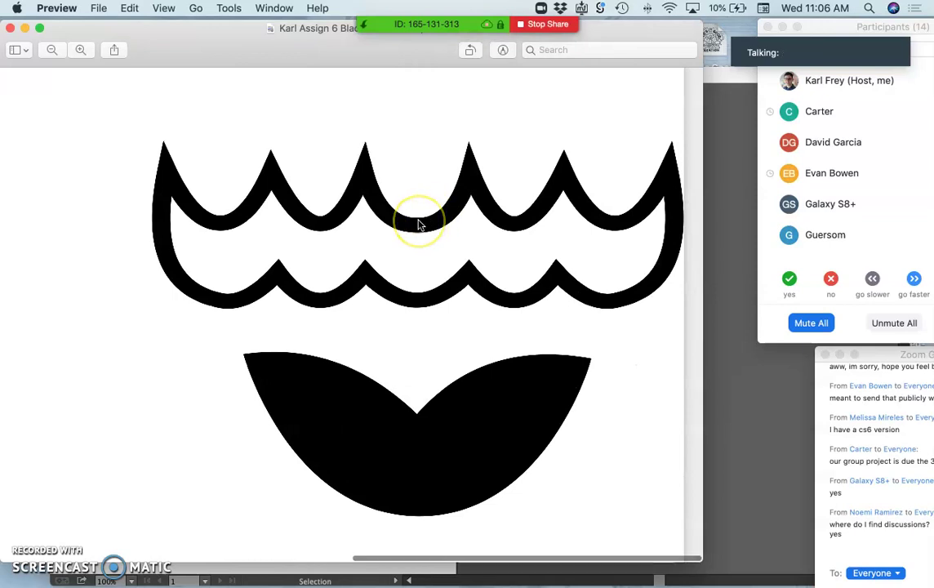
pyautogui.press('super+plus')
pyautogui.press('super+plus')
pyautogui.press('super+plus')
pyautogui.press('super+plus')
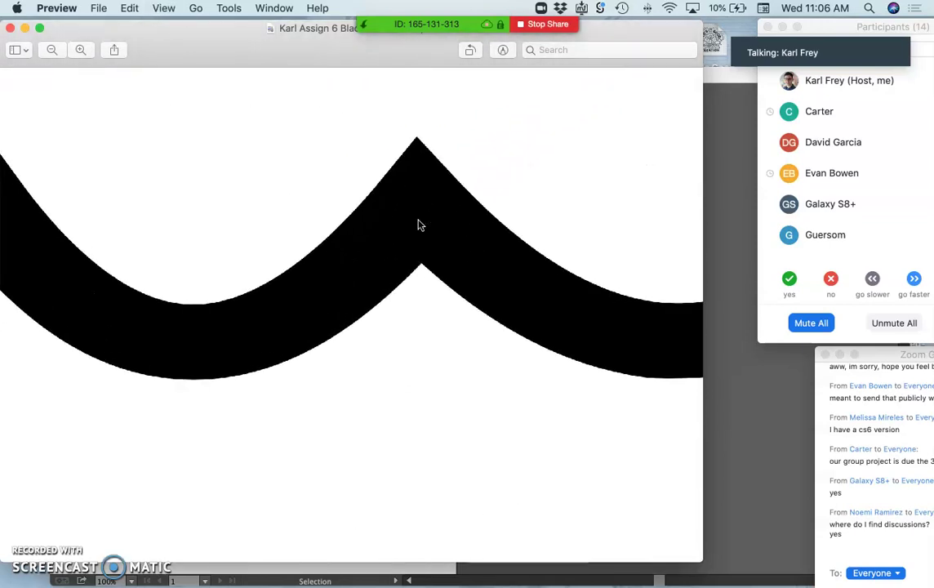
pyautogui.press('super+plus')
pyautogui.press('super+plus')
pyautogui.press('super+plus')
pyautogui.press('super+plus')
pyautogui.press('super+plus')
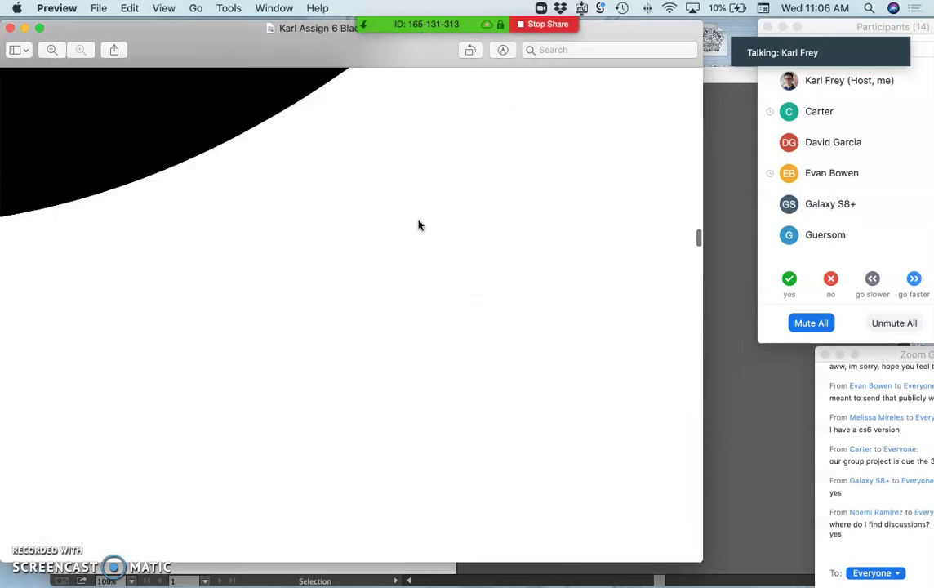
# Examine the edges of the solid notched shape and the side fin beneath it at maximum magnification.
pyautogui.scroll(-10, 419, 225)
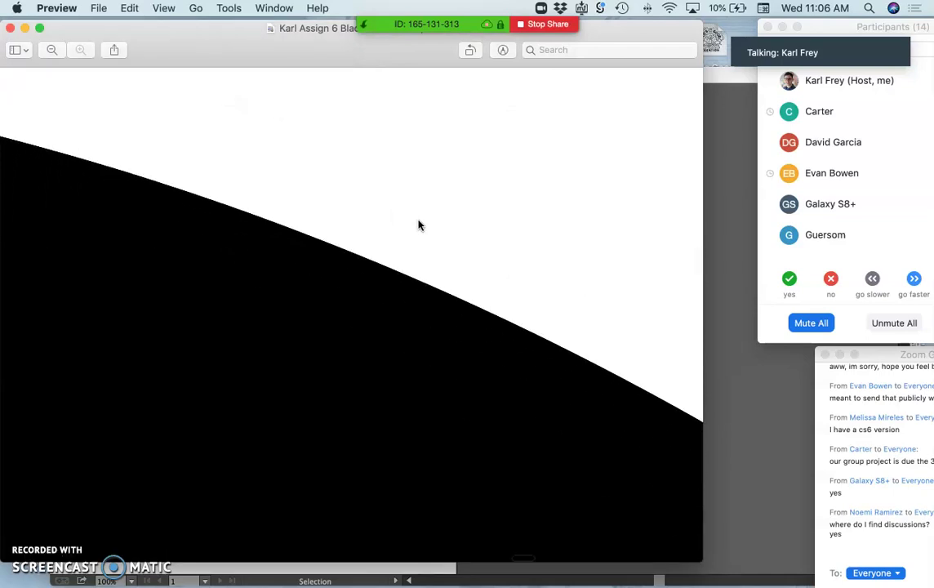
pyautogui.scroll(-5, 419, 225)
pyautogui.scroll(-10, 419, 226)
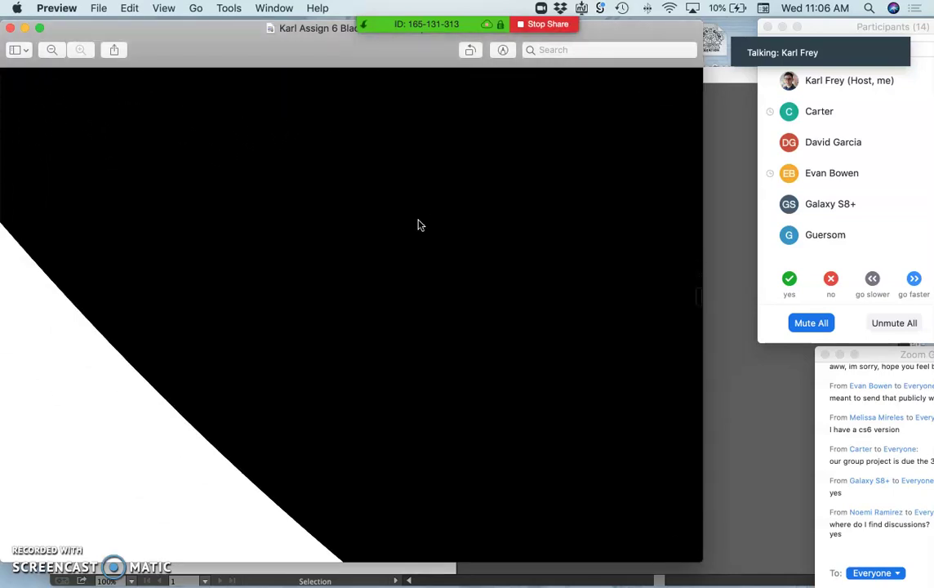
pyautogui.scroll(-10, 419, 225)
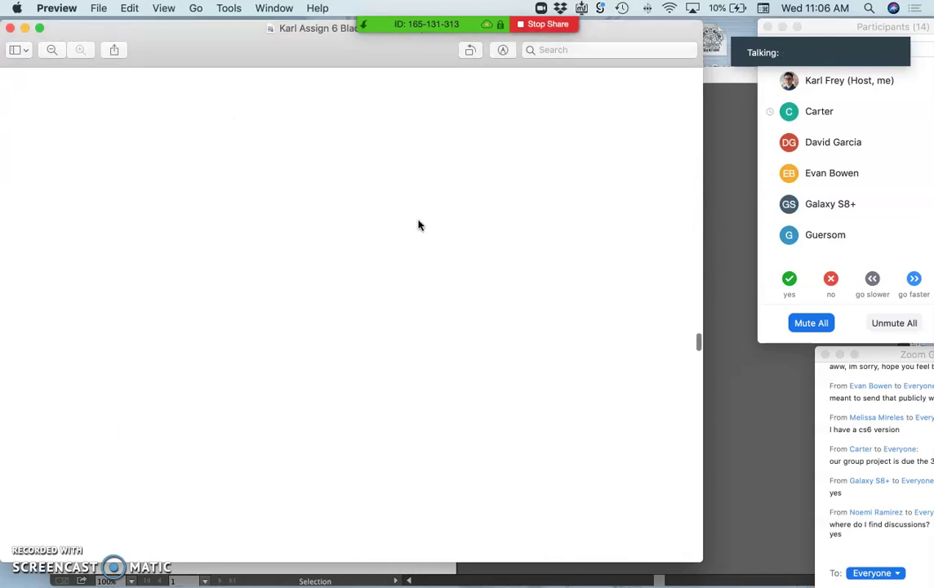
pyautogui.scroll(-10, 418, 225)
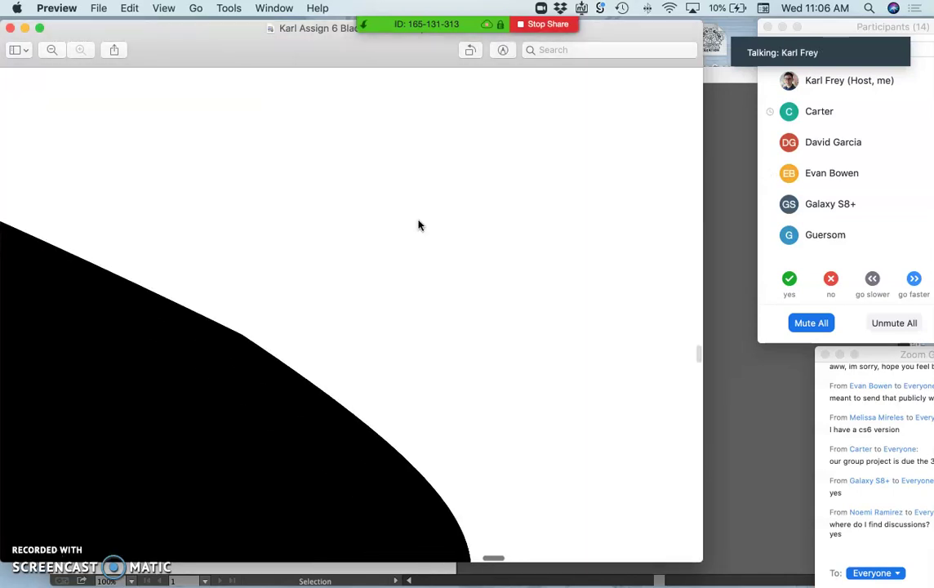
pyautogui.scroll(-8, 419, 226)
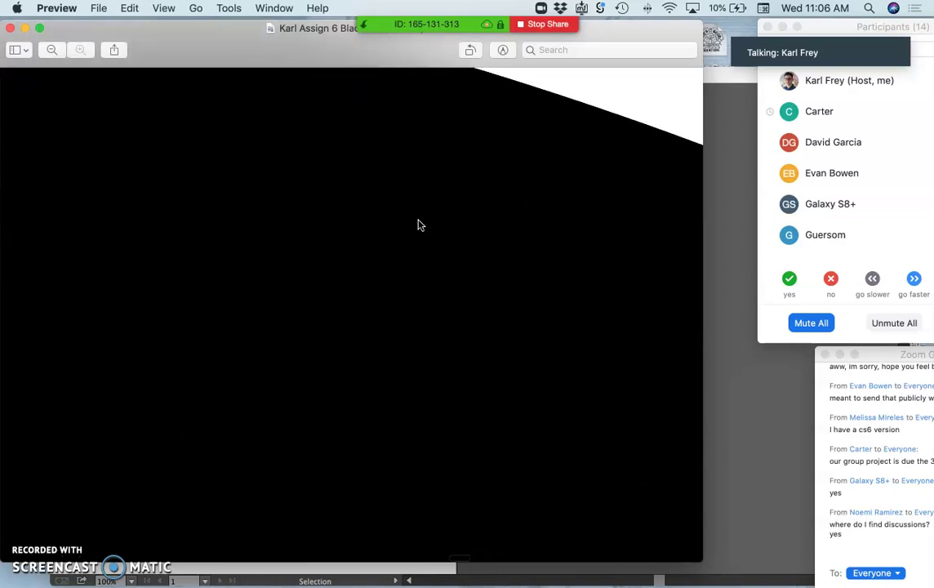
pyautogui.scroll(3, 418, 224)
pyautogui.hscroll(-8, 418, 225)
pyautogui.scroll(-5, 418, 224)
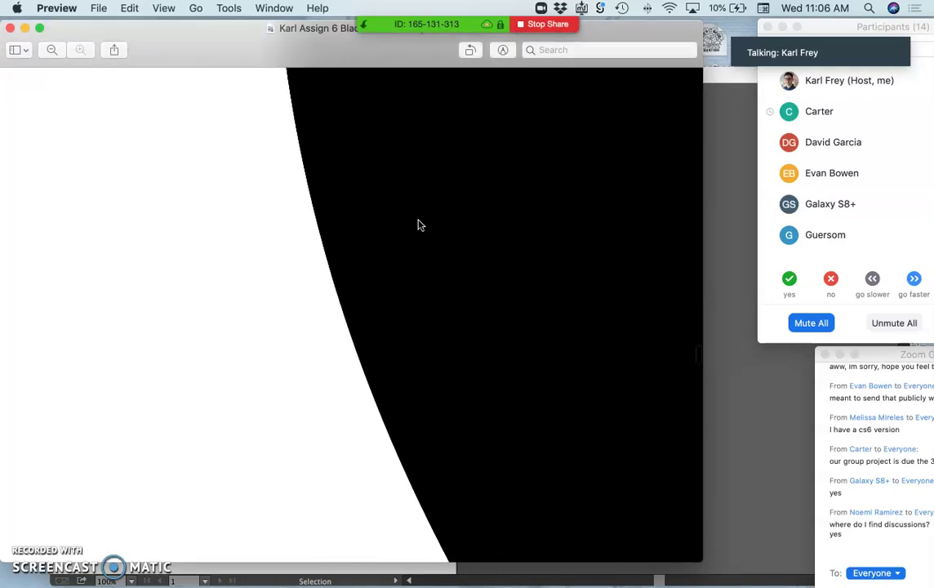
pyautogui.scroll(-6, 418, 225)
pyautogui.hscroll(5, 418, 224)
pyautogui.scroll(-4, 418, 225)
pyautogui.hscroll(3, 417, 224)
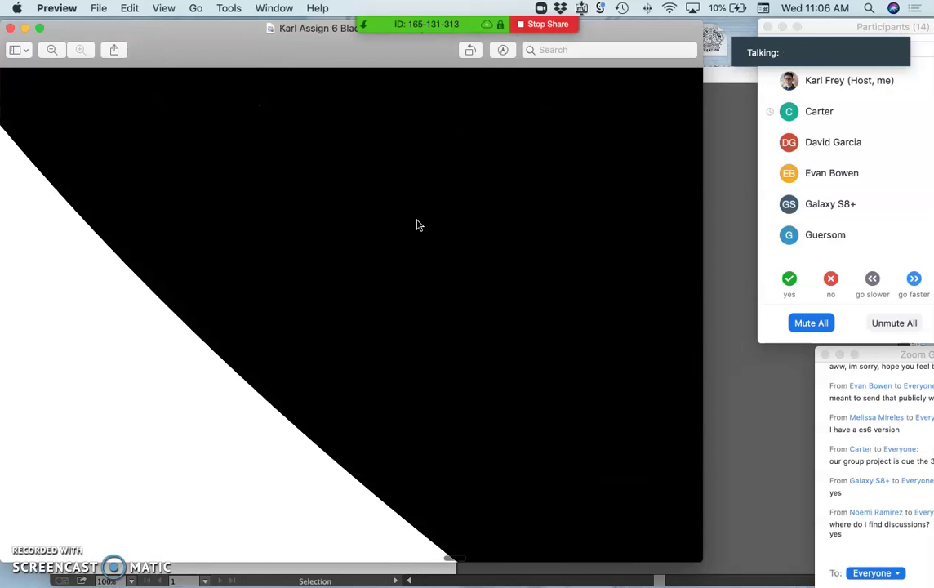
pyautogui.scroll(-7, 417, 225)
pyautogui.hscroll(10, 417, 225)
pyautogui.hscroll(-2, 417, 225)
pyautogui.scroll(1, 417, 224)
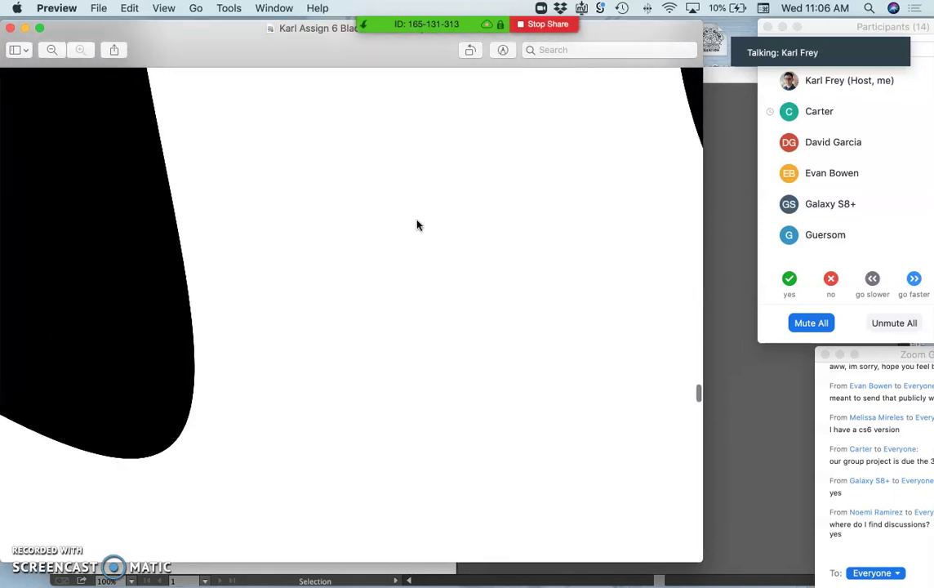
# Zoom out until the whole artwork fits in view, and close the EPS preview.
pyautogui.press('super+minus')
pyautogui.press('super+minus')
pyautogui.press('super+minus')
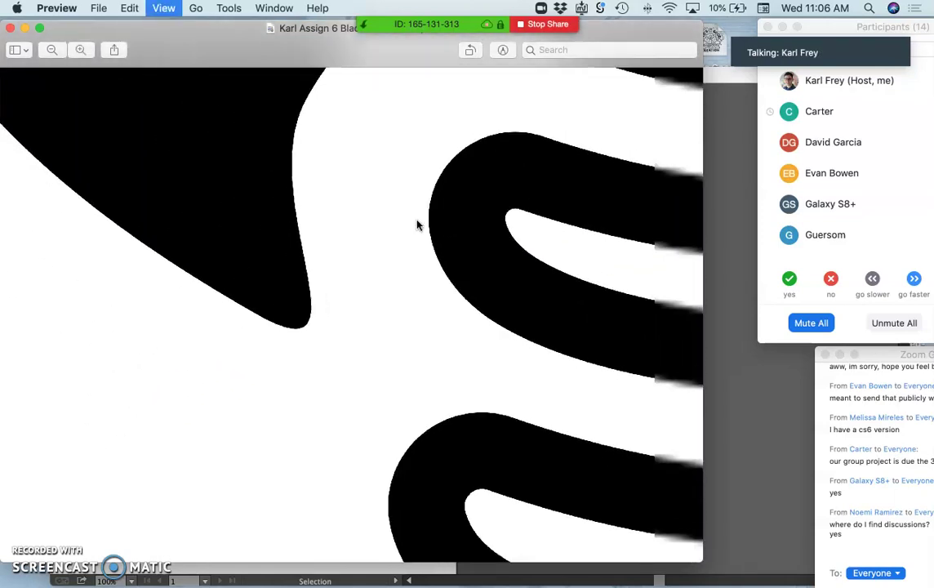
pyautogui.press('super+minus')
pyautogui.press('super+minus')
pyautogui.press('super+minus')
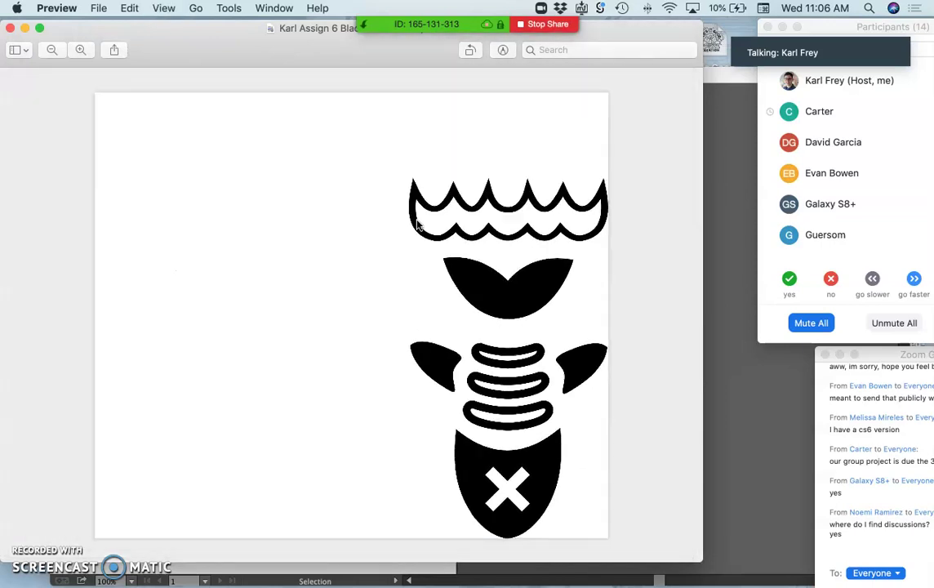
pyautogui.click(416, 209)
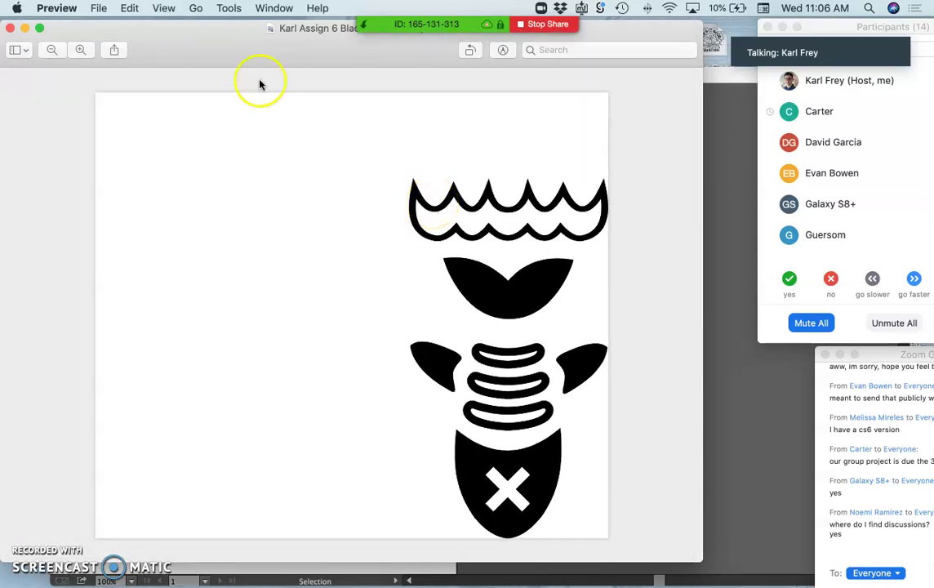
pyautogui.click(9, 29)
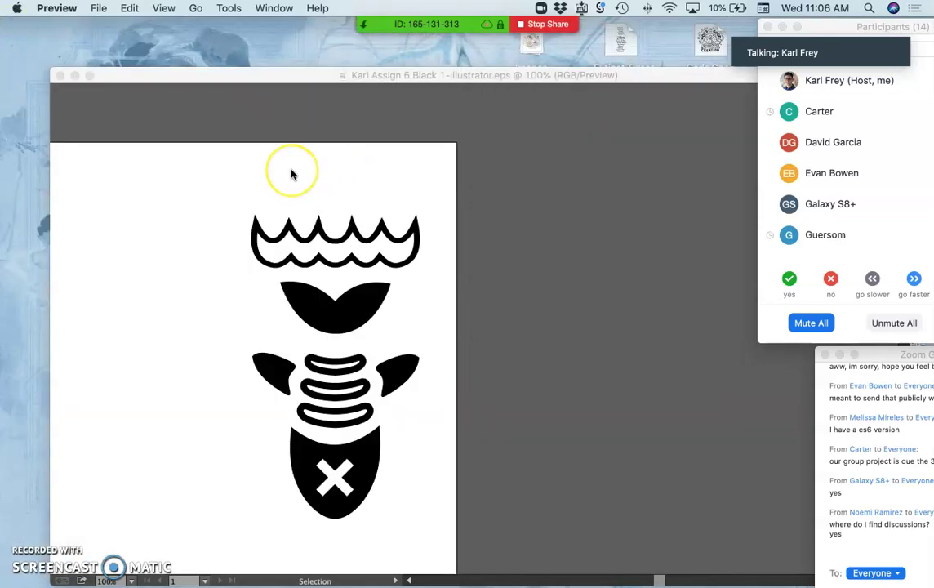
# Switch to Illustrator and expand Layer 1 to examine its sublayers alongside the whole logo artwork.
pyautogui.hscroll(-2, 291, 174)
pyautogui.click(254, 76)
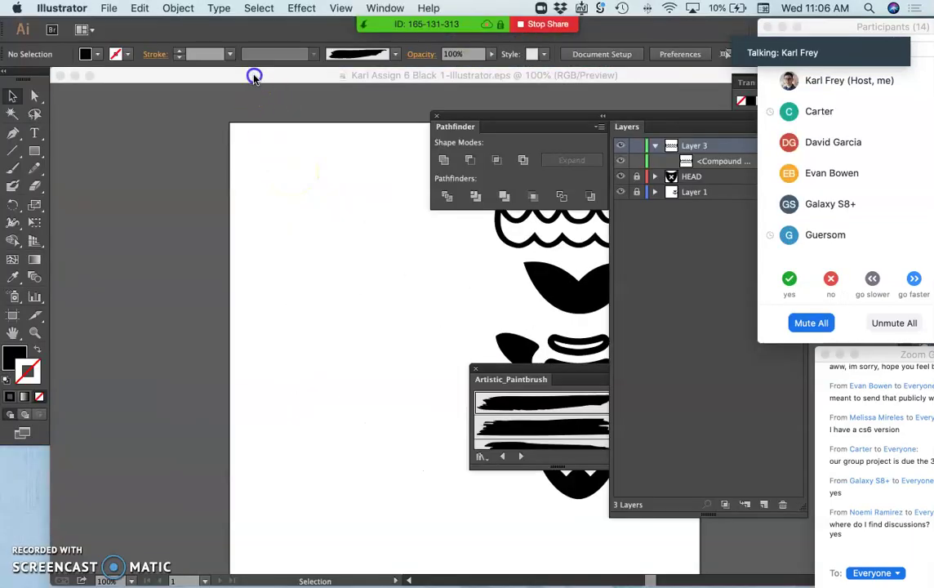
pyautogui.click(653, 193)
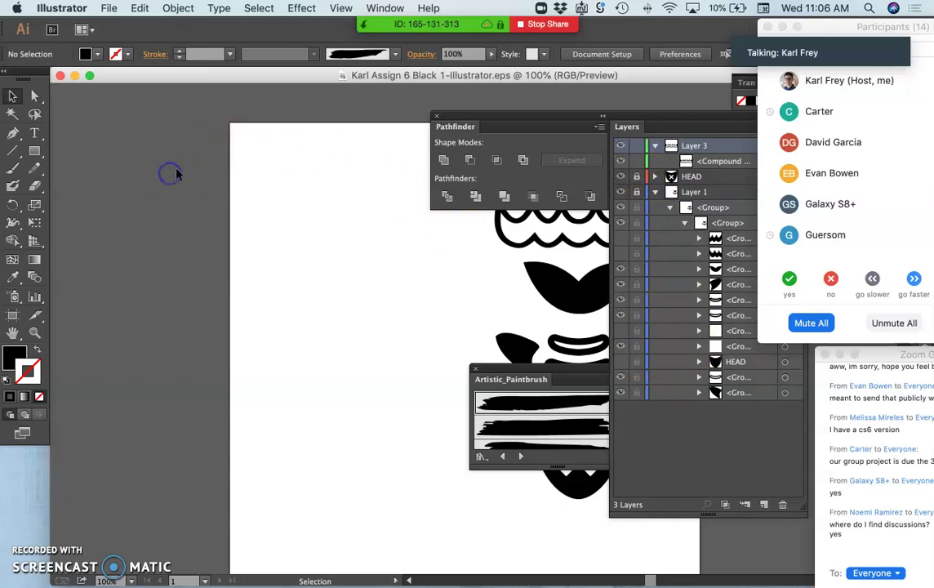
pyautogui.click(233, 114)
pyautogui.hscroll(5, 233, 115)
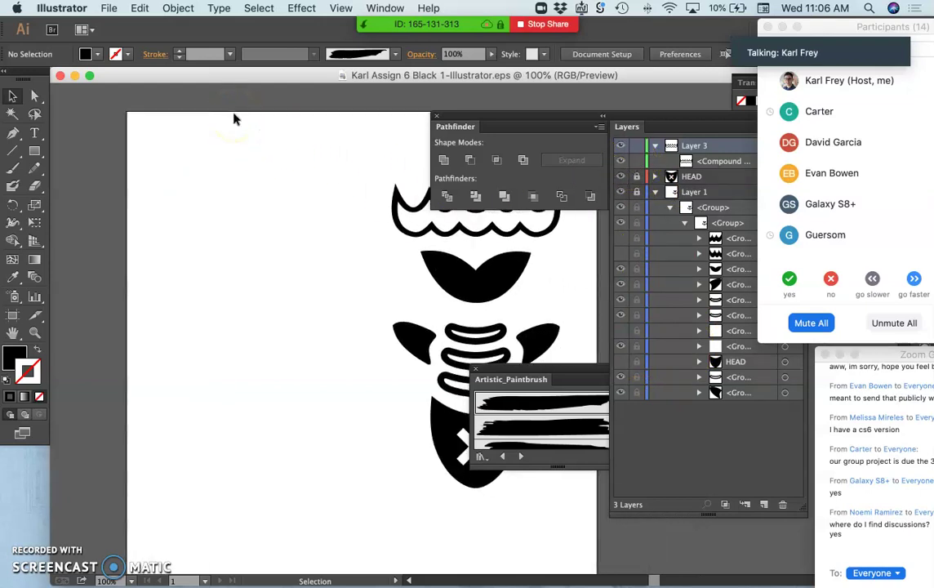
pyautogui.hscroll(4, 234, 119)
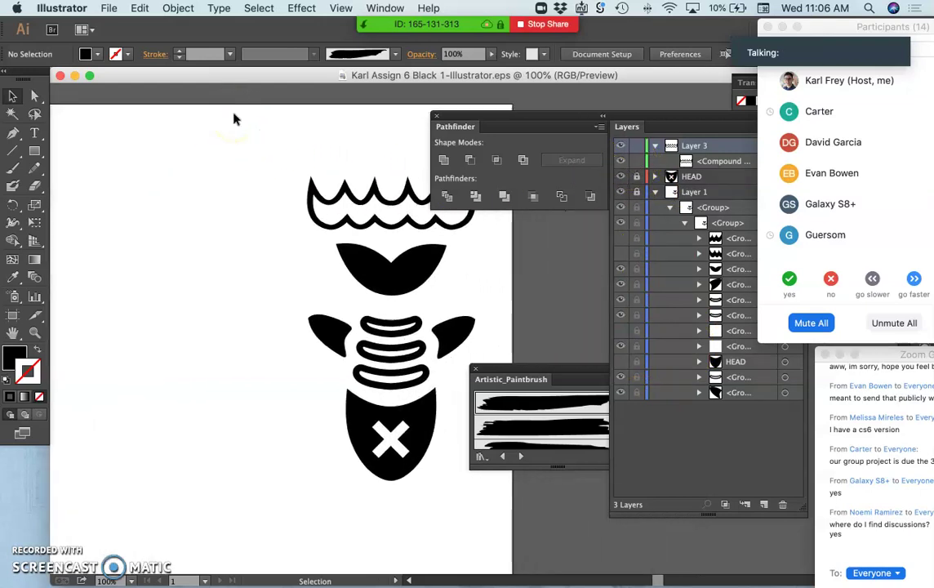
# Close the logo EPS document and quit Illustrator.
pyautogui.click(59, 75)
pyautogui.click(41, 8)
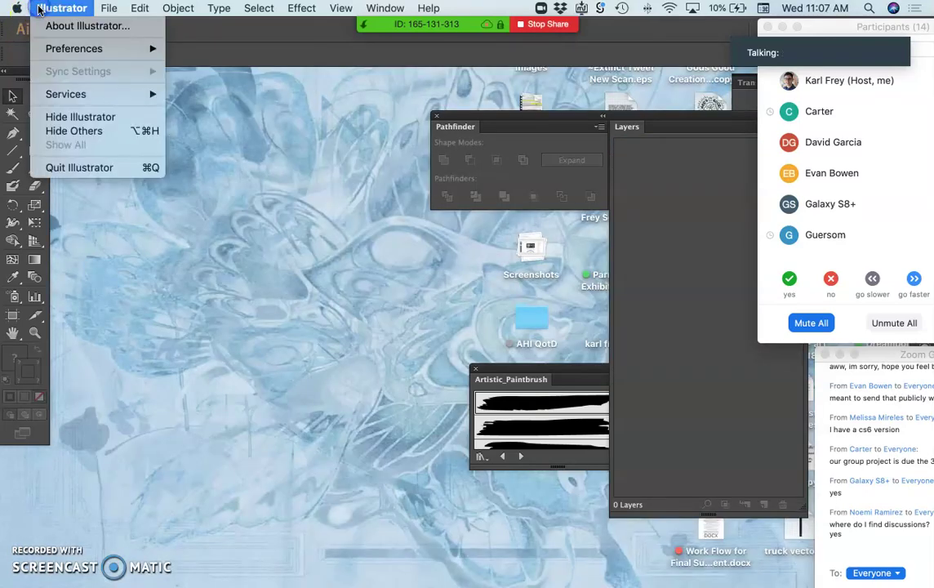
pyautogui.click(74, 168)
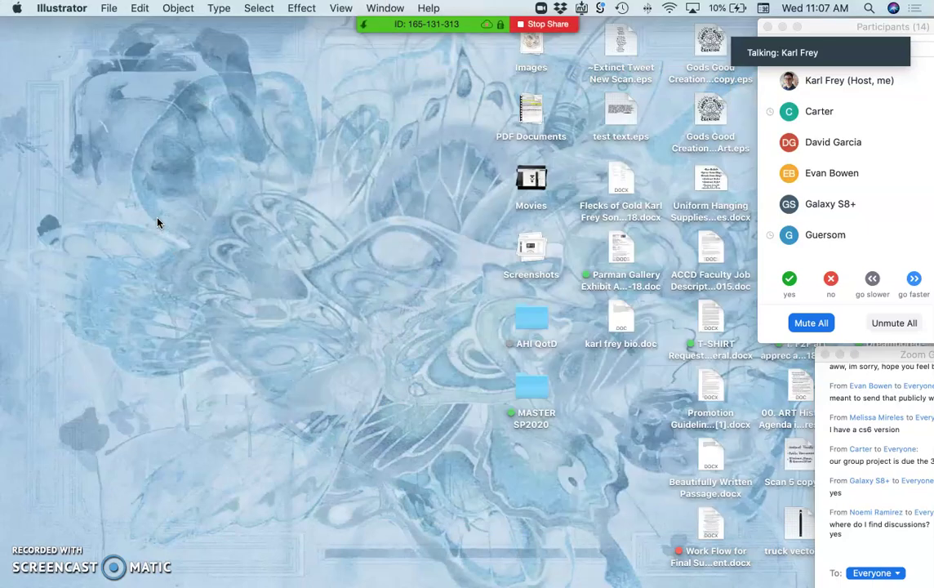
# Switch to Photopea in the Chrome window and start opening a file from the computer.
pyautogui.moveTo(2, 193)
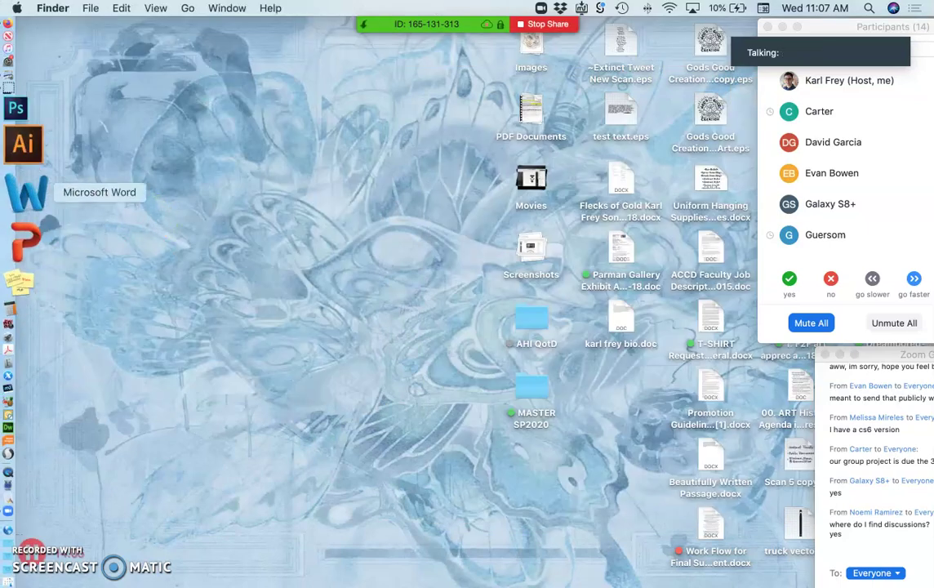
pyautogui.click(258, 183)
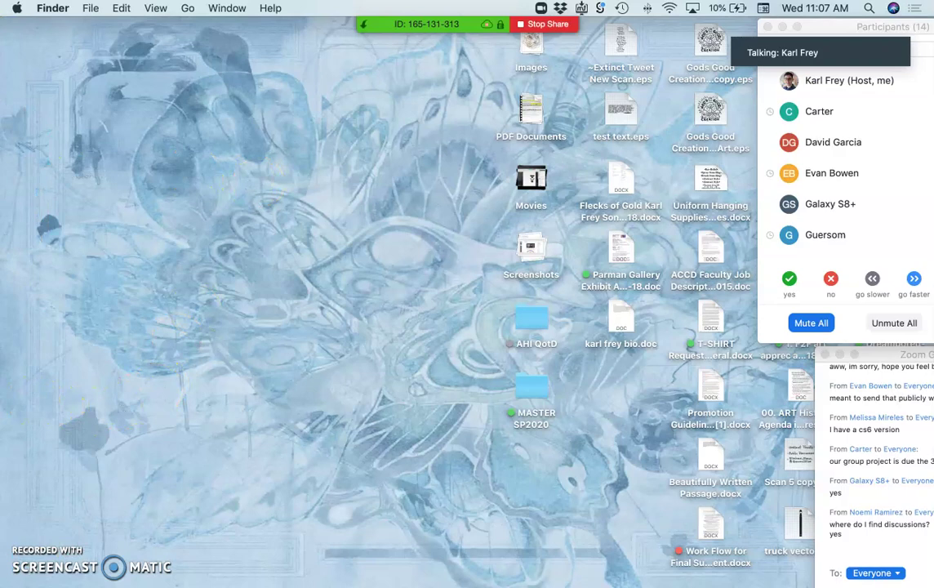
pyautogui.moveTo(2, 279)
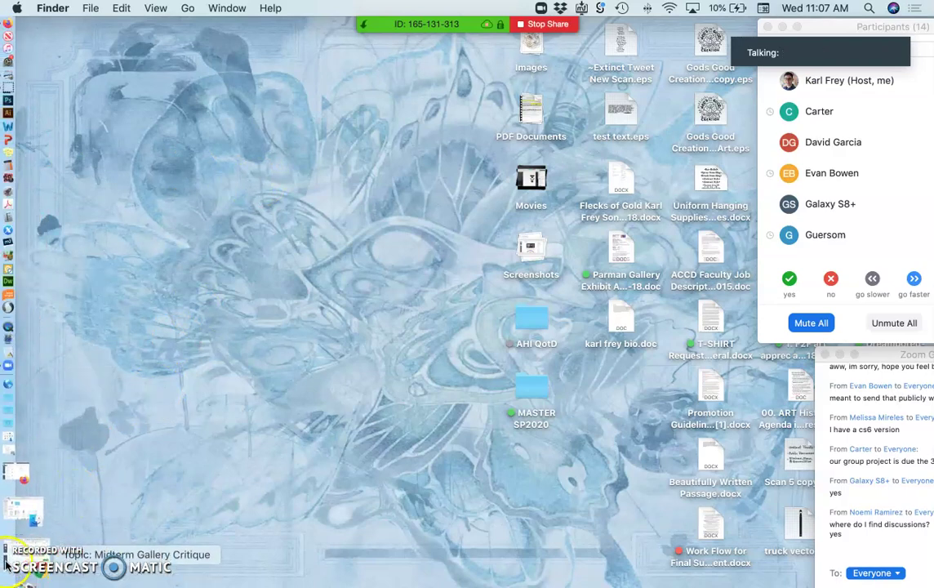
pyautogui.click(8, 555)
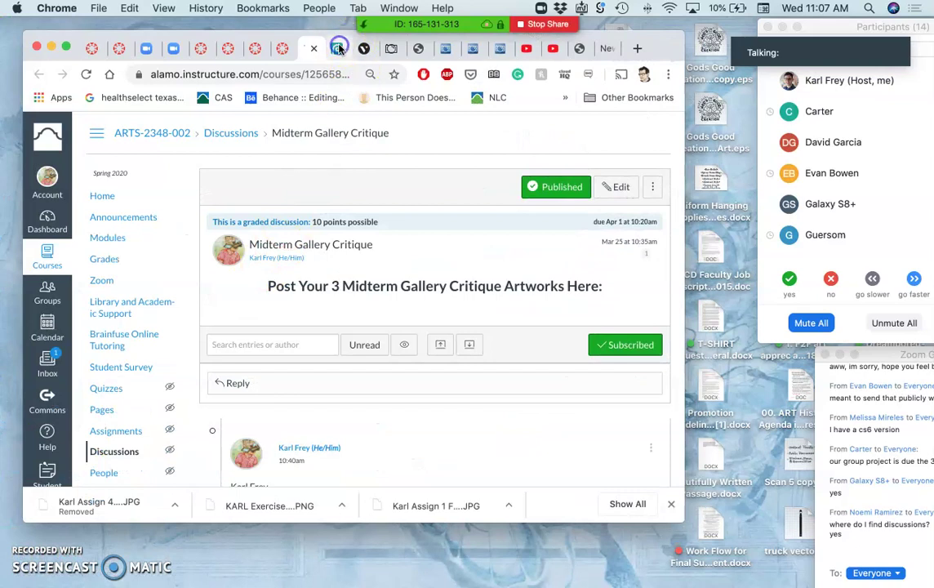
pyautogui.click(338, 48)
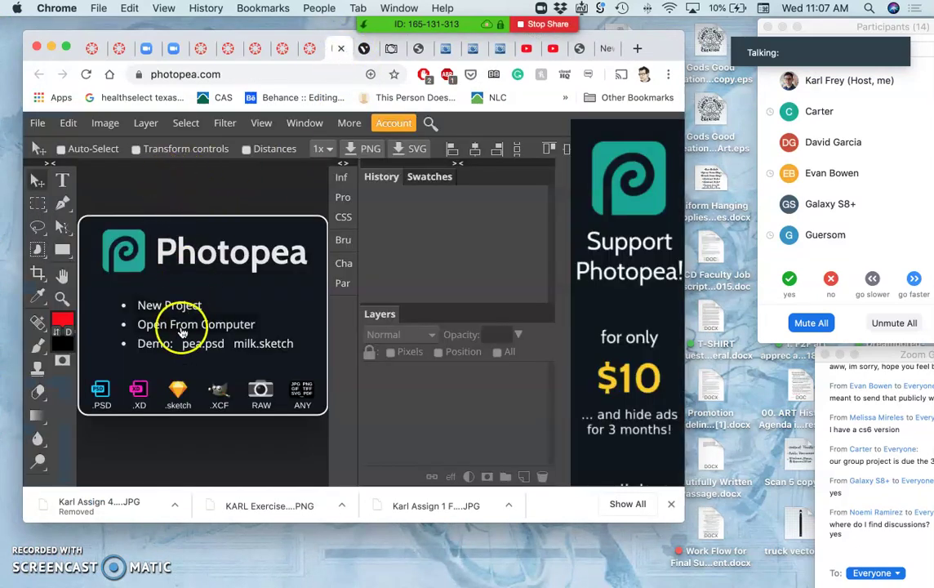
pyautogui.click(177, 327)
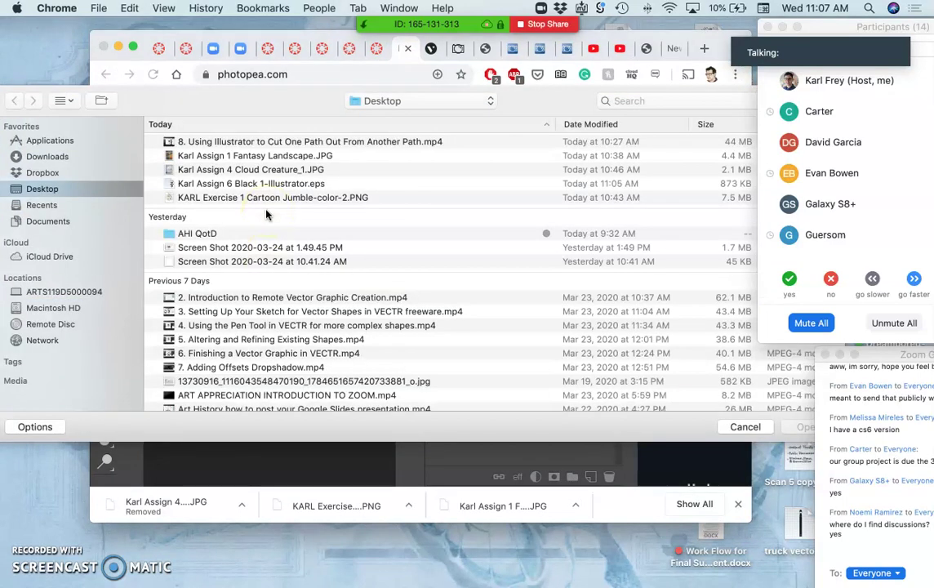
# Look through the Recents and Desktop locations for a file to open.
pyautogui.click(44, 206)
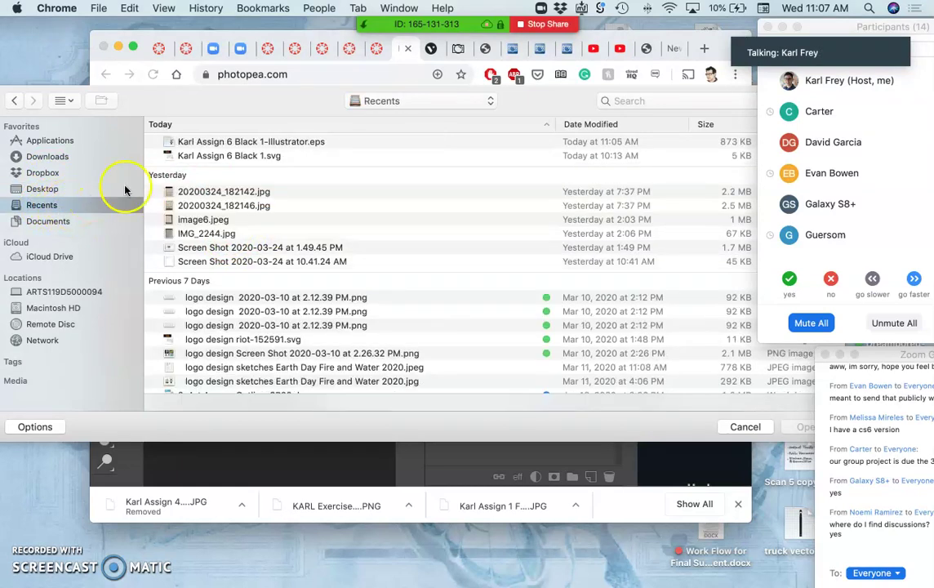
pyautogui.click(38, 190)
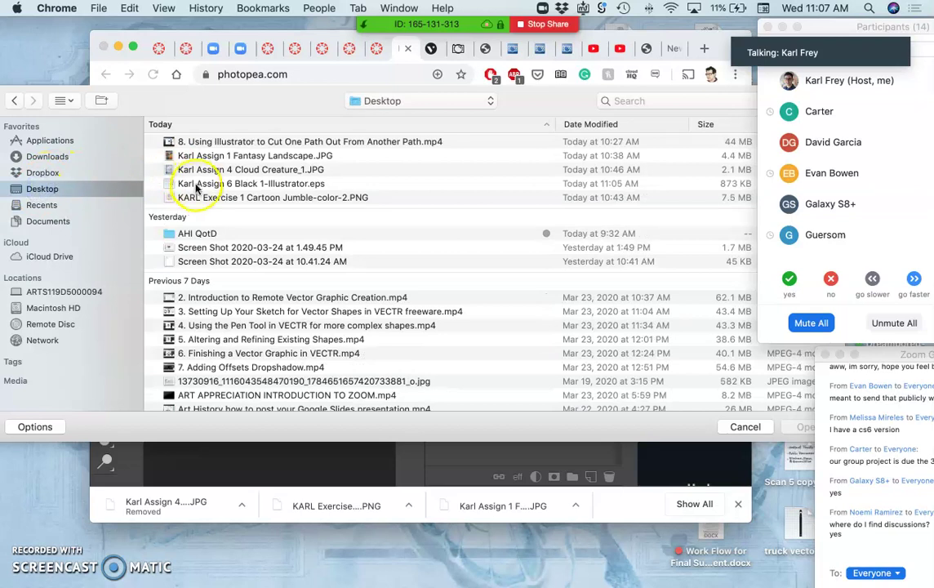
pyautogui.scroll(-1, 196, 189)
pyautogui.scroll(1, 196, 190)
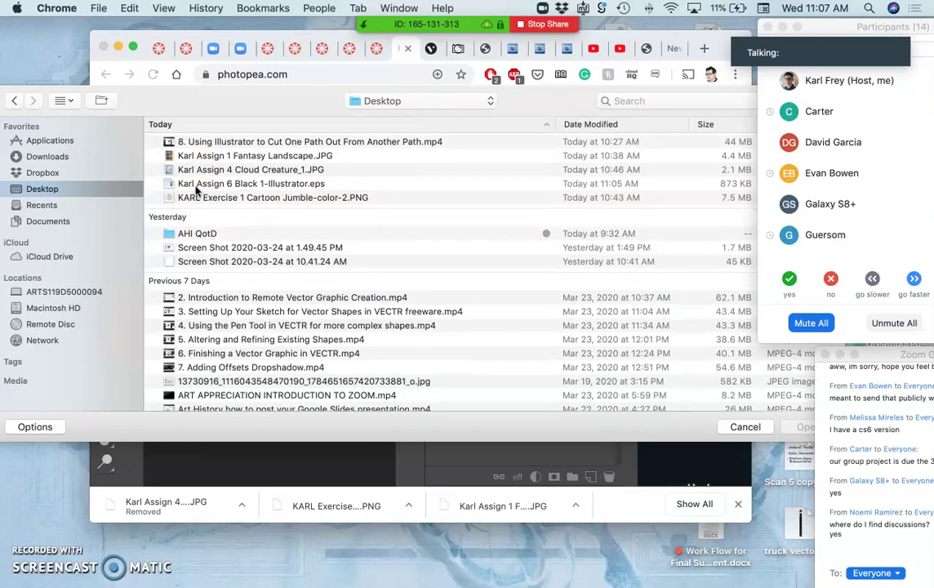
# Browse to the ACCD folder inside Dropbox and look through its files.
pyautogui.click(51, 174)
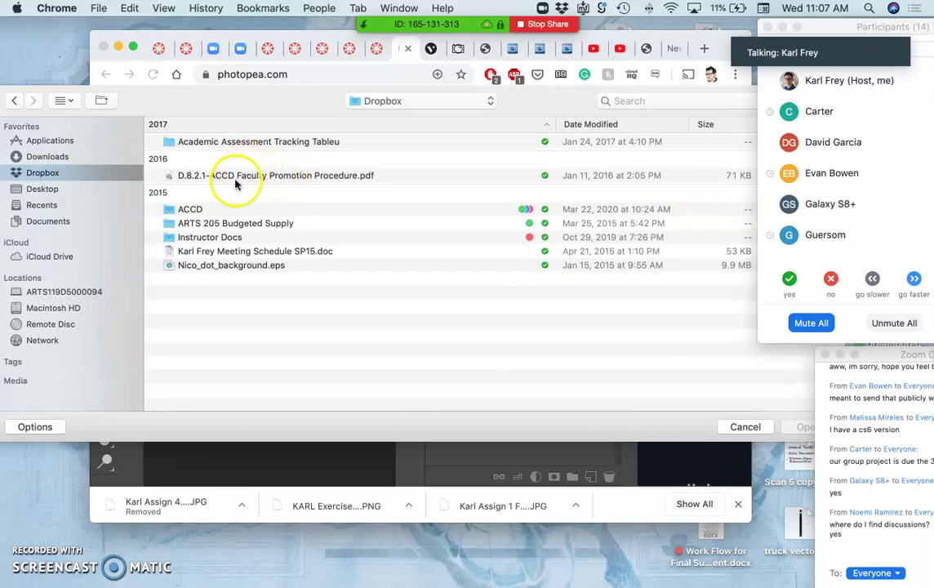
pyautogui.click(196, 212)
pyautogui.doubleClick(196, 212)
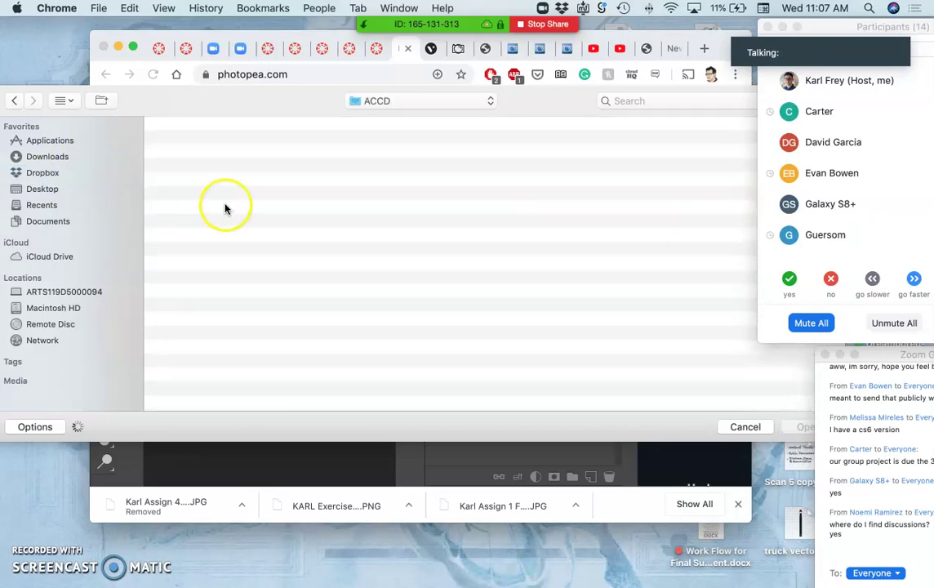
pyautogui.scroll(-5, 218, 242)
pyautogui.scroll(5, 219, 241)
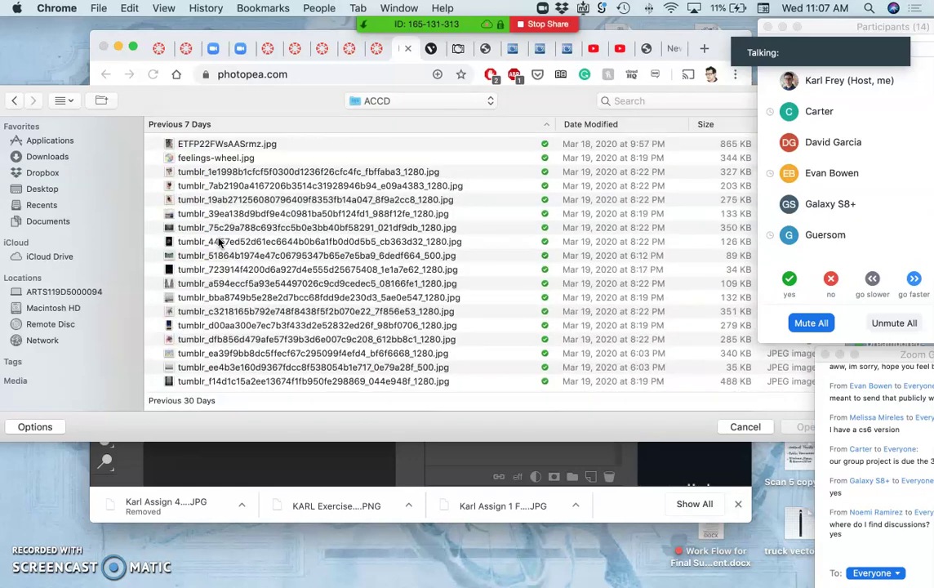
pyautogui.scroll(-1, 219, 242)
# Group the items of the ACCD folder by Kind.
pyautogui.click(100, 99)
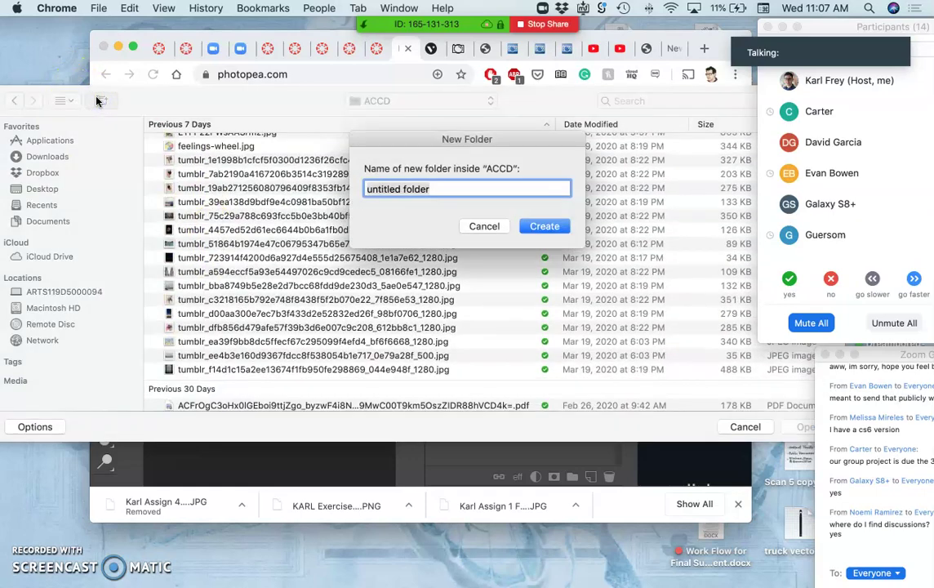
pyautogui.click(485, 227)
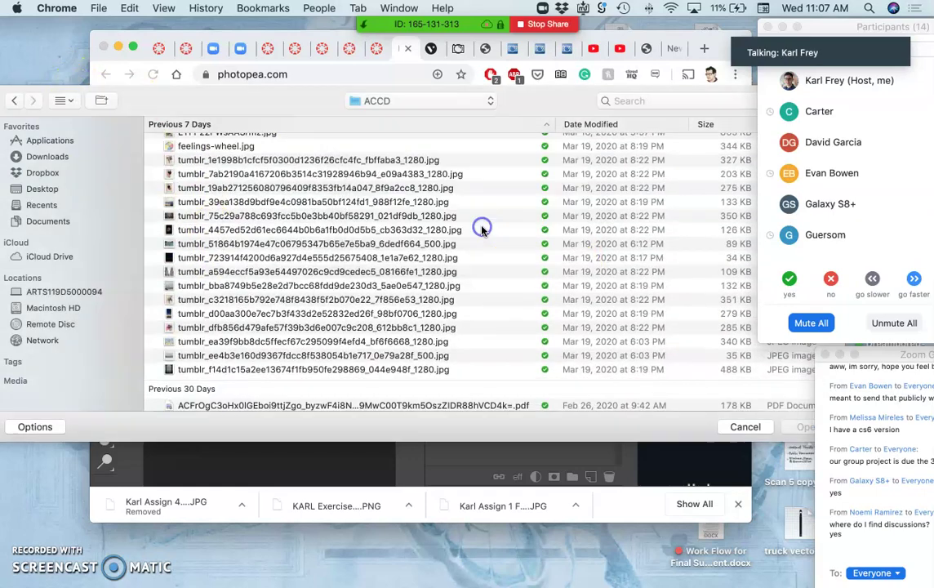
pyautogui.click(62, 100)
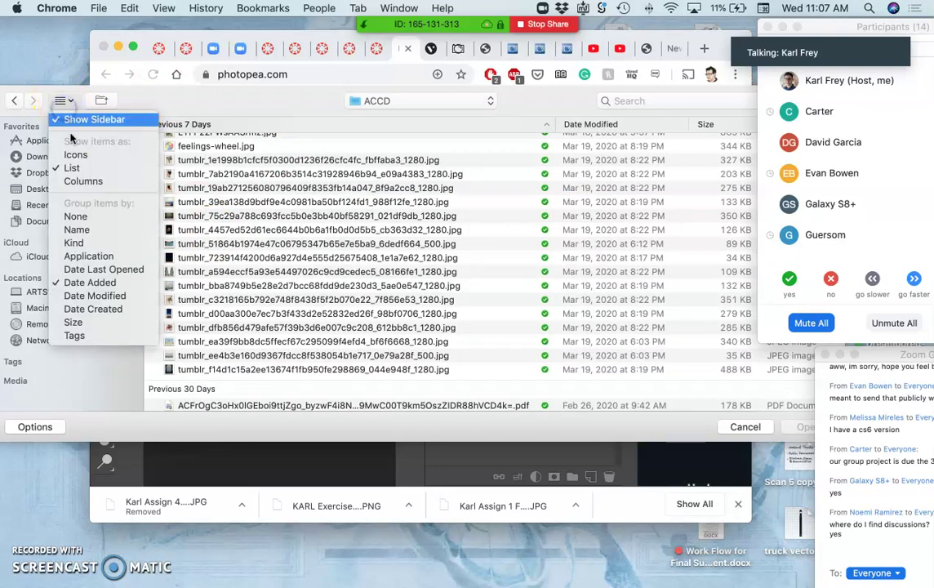
pyautogui.click(74, 242)
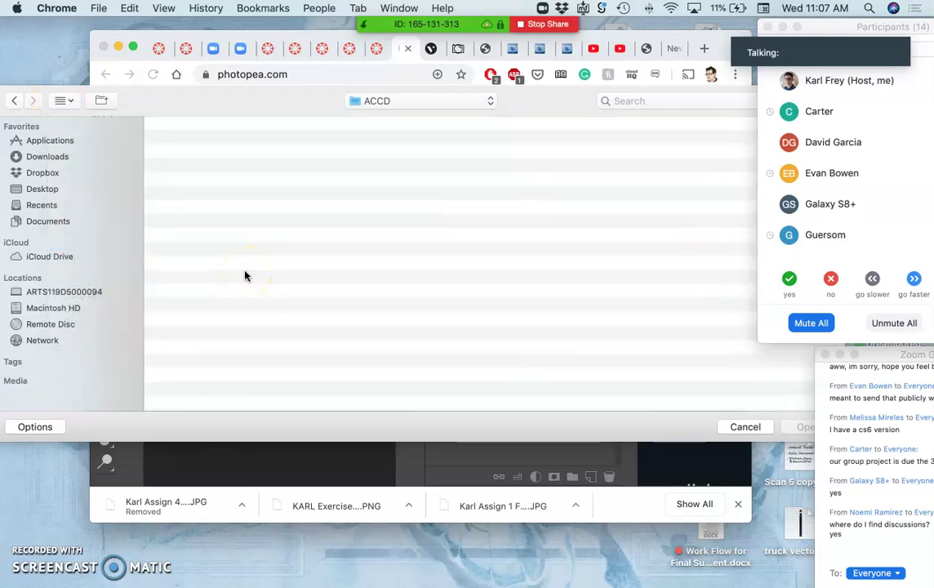
# Open the "~ACCD AGENDA SCRIPTS" folder and select the "0-Spring 2020" folder in it.
pyautogui.click(166, 156)
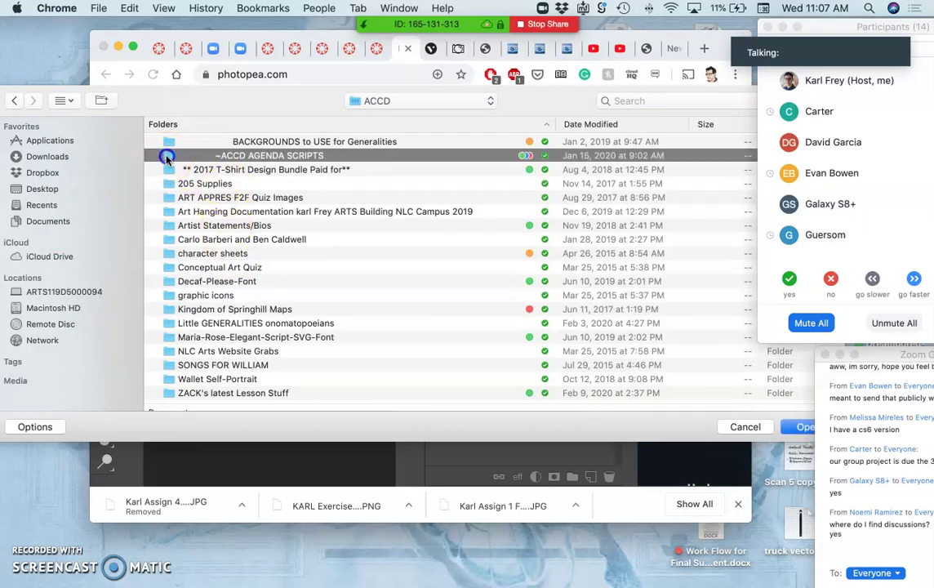
pyautogui.doubleClick(167, 157)
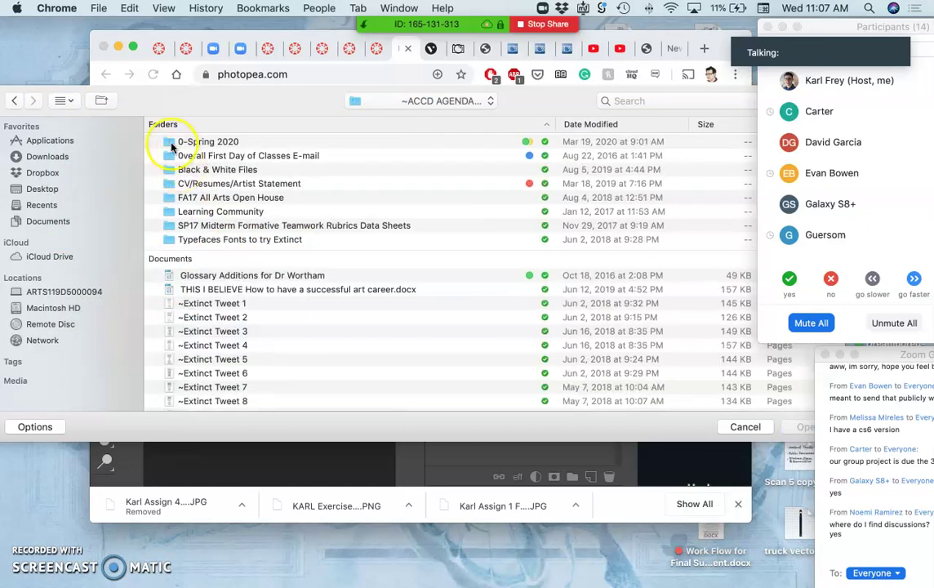
pyautogui.click(172, 142)
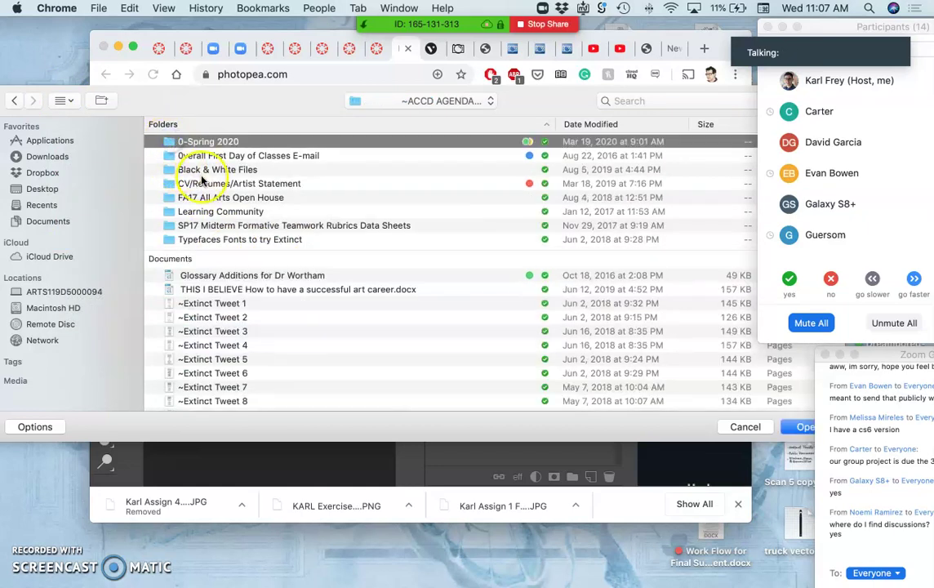